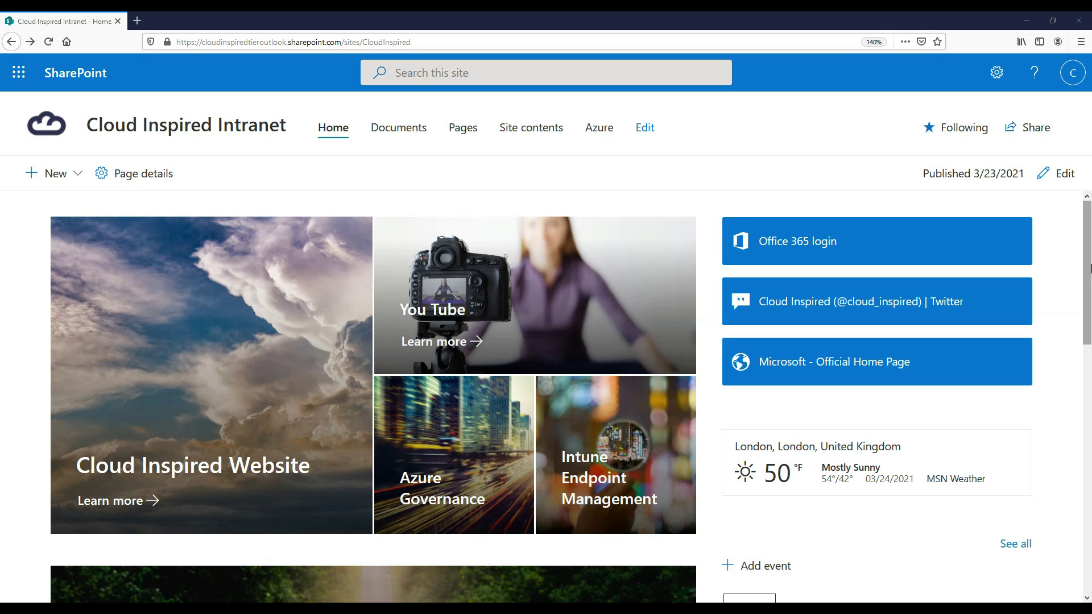
# Step: Browse the intranet home page and view the DevOps Live Virtual Event details
pyautogui.scroll(-4, 1090, 268)
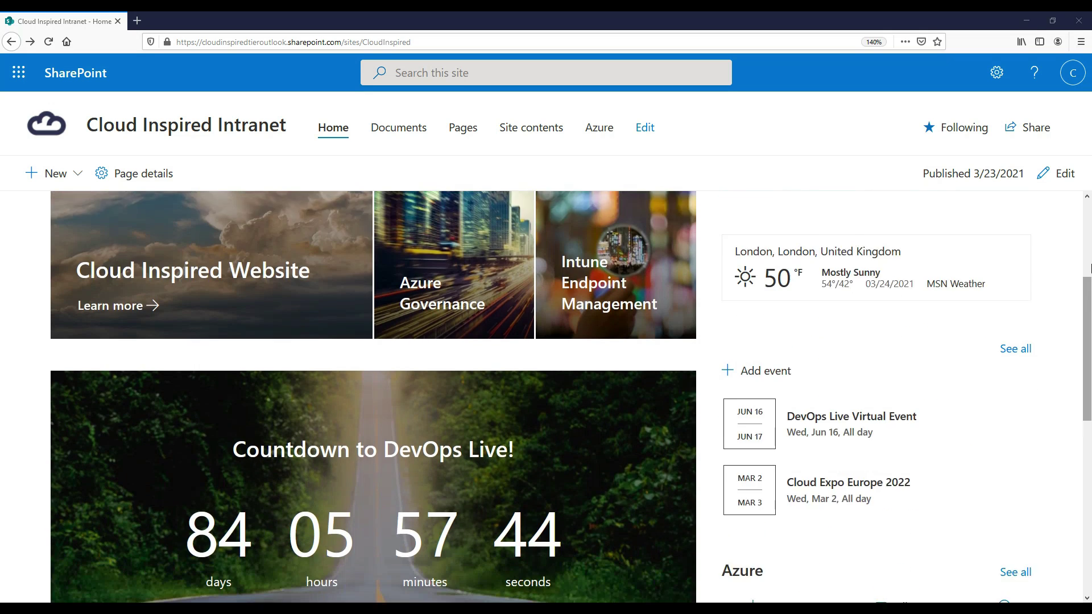
pyautogui.scroll(-3, 1090, 267)
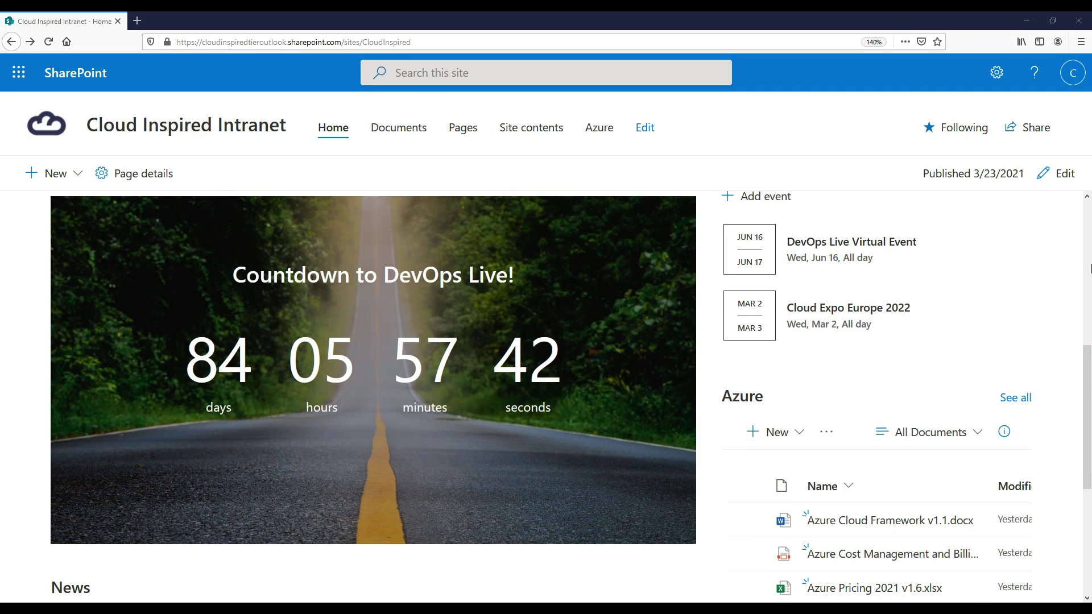
pyautogui.scroll(-4, 1091, 267)
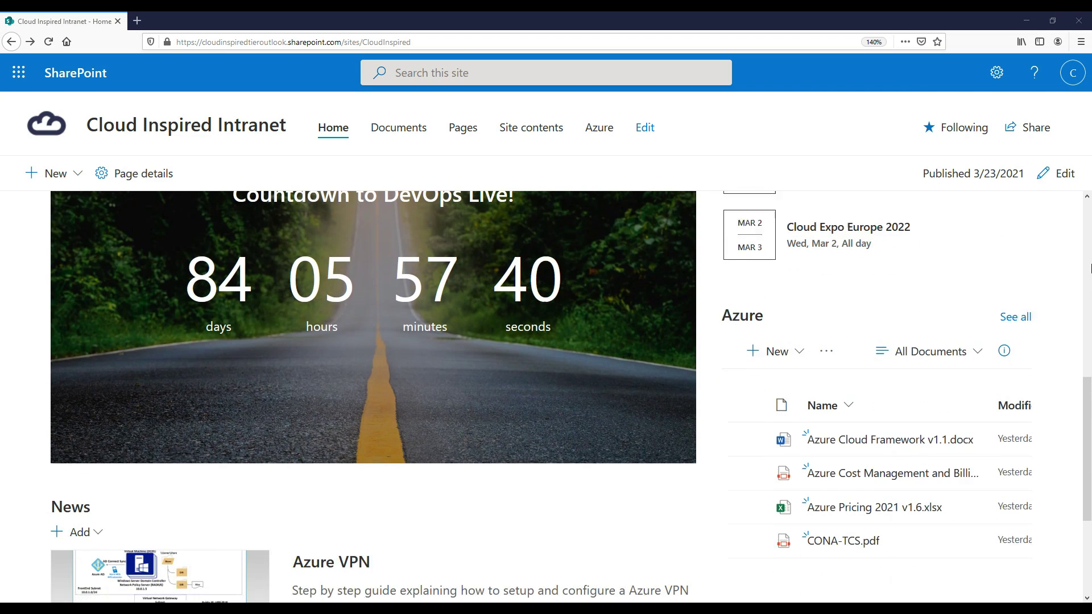
pyautogui.scroll(-1, 1090, 267)
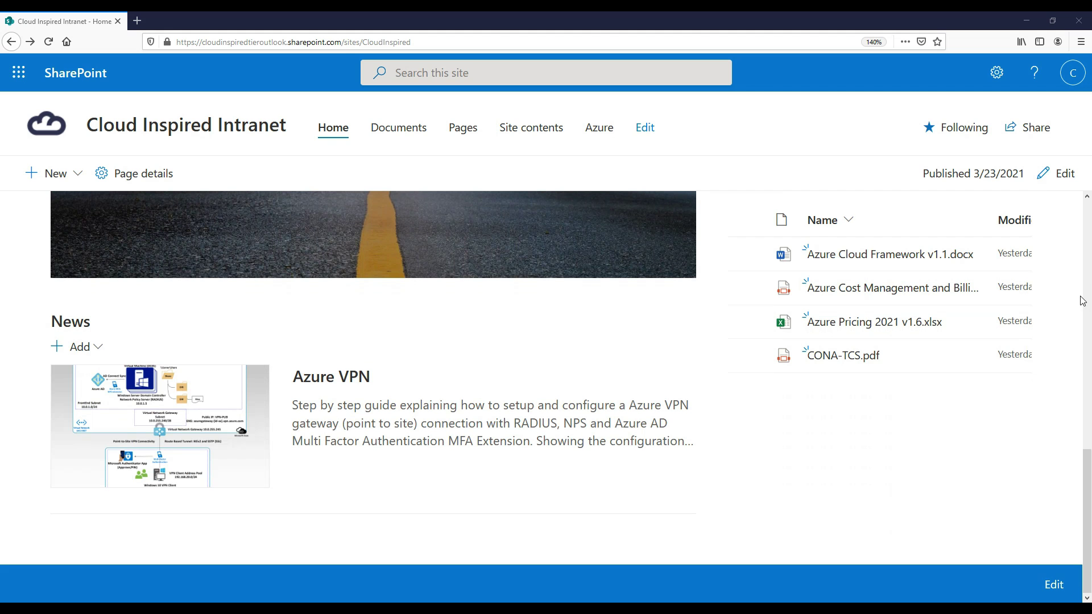
pyautogui.scroll(7, 1090, 297)
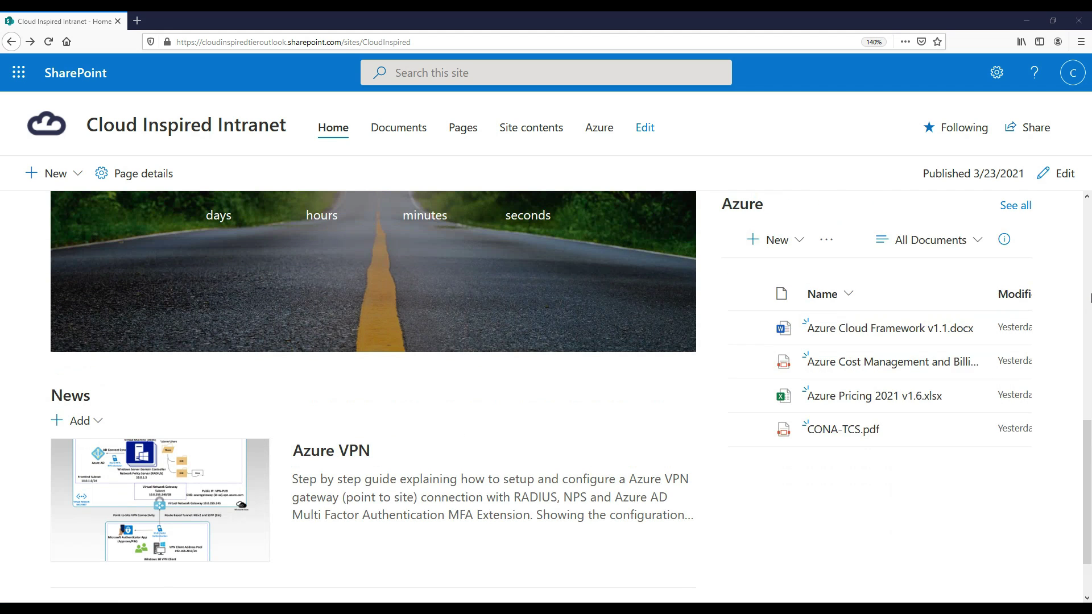
pyautogui.scroll(1, 1091, 297)
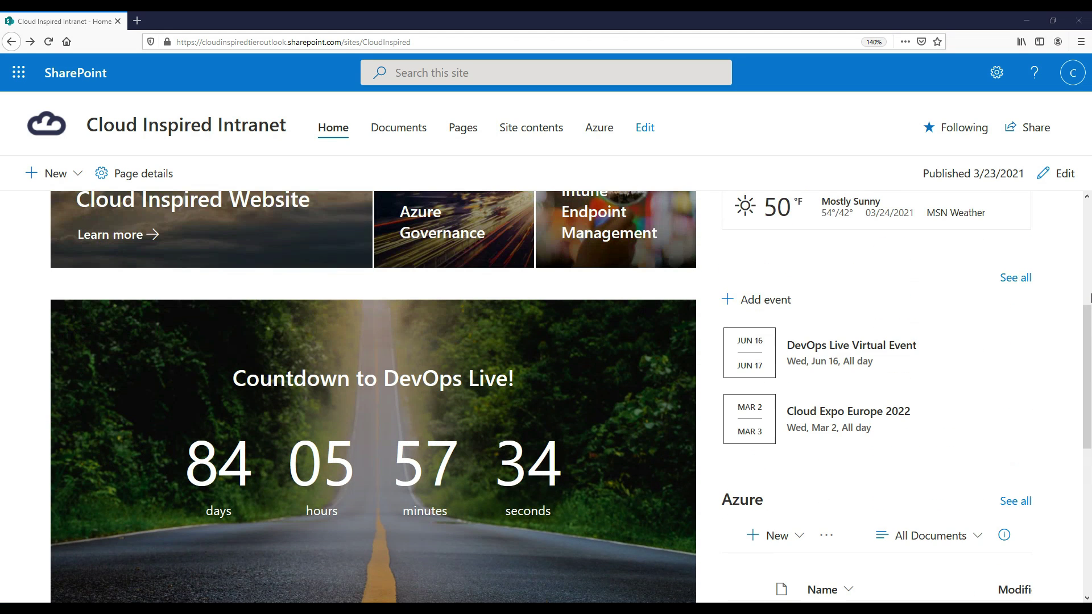
pyautogui.click(859, 350)
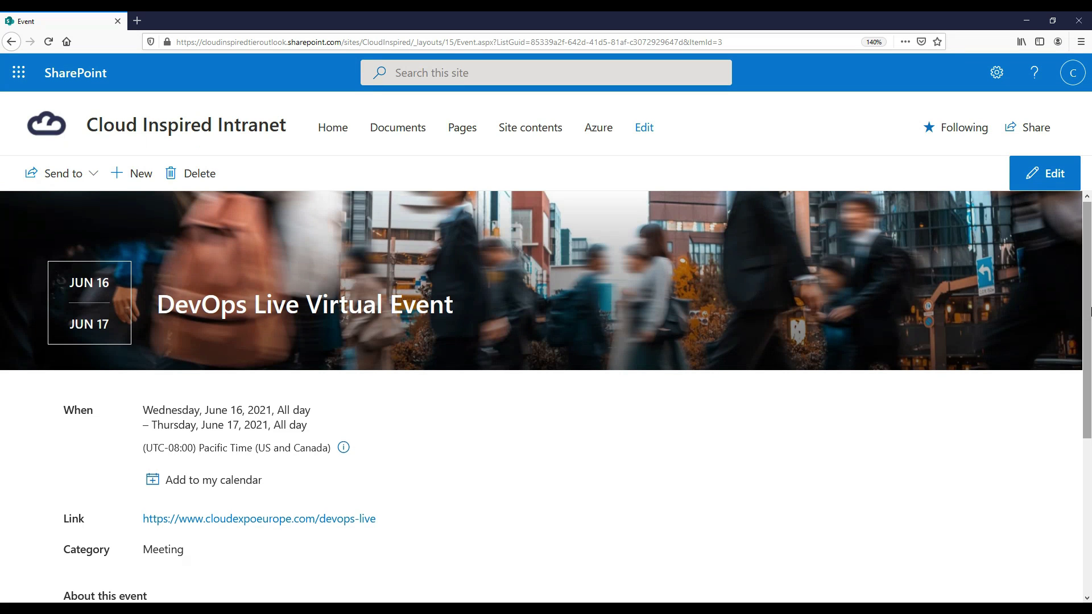
pyautogui.scroll(-2, 1091, 310)
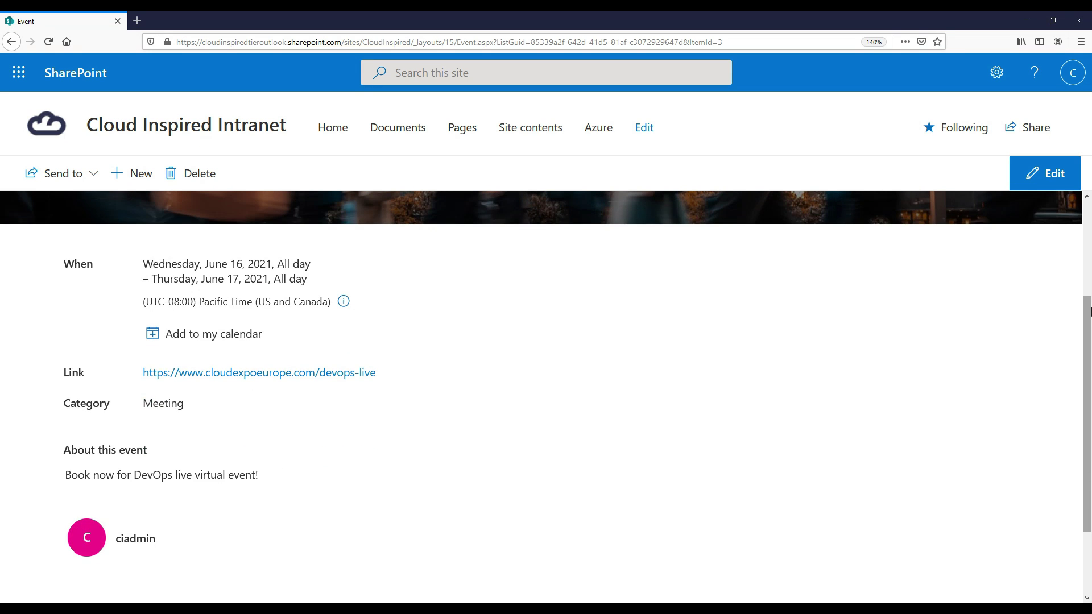
pyautogui.scroll(2, 1091, 310)
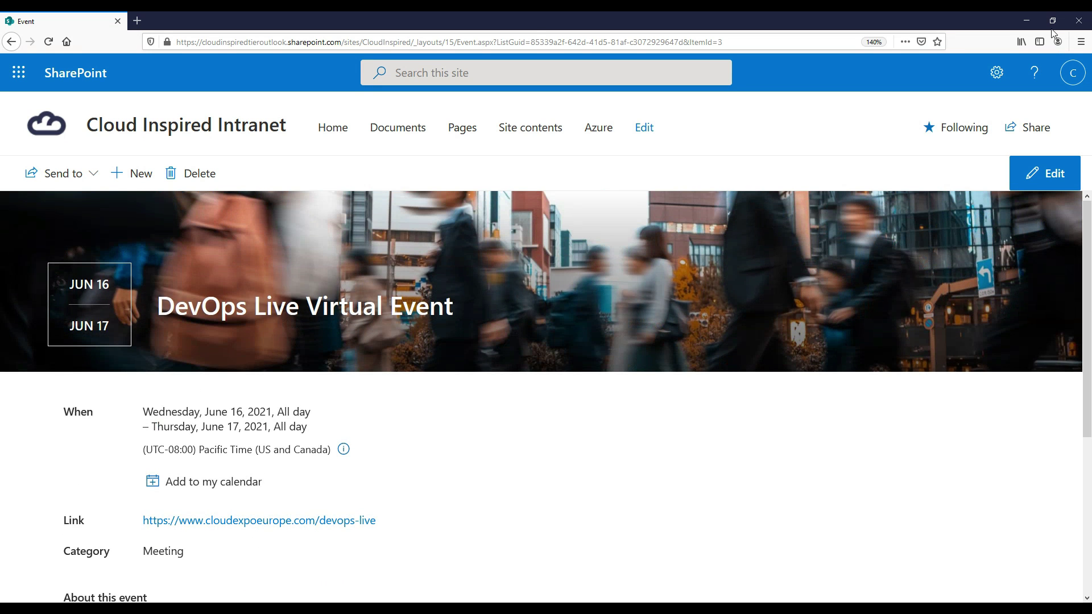
# Step: Go back to the home page and open the Azure VPN post under News
pyautogui.click(12, 41)
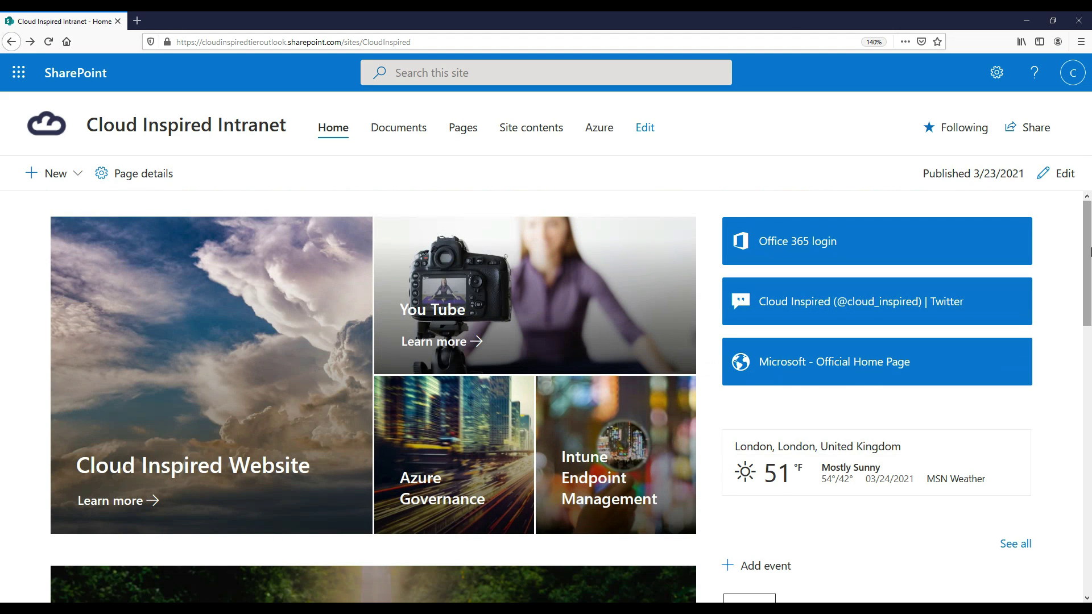
pyautogui.scroll(-1, 1090, 250)
pyautogui.scroll(-6, 1090, 250)
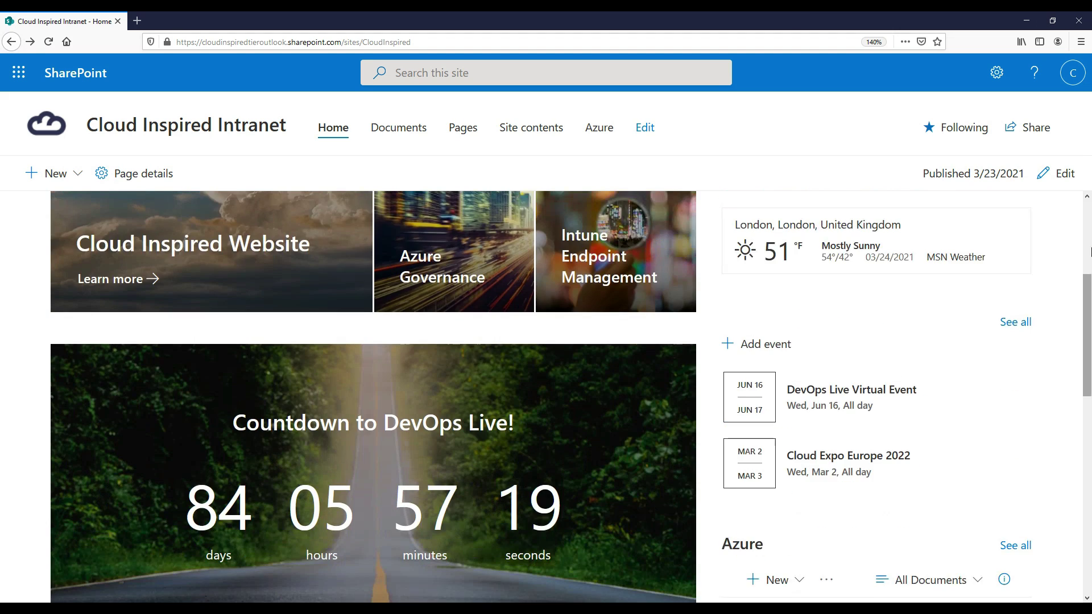
pyautogui.scroll(-2, 1090, 250)
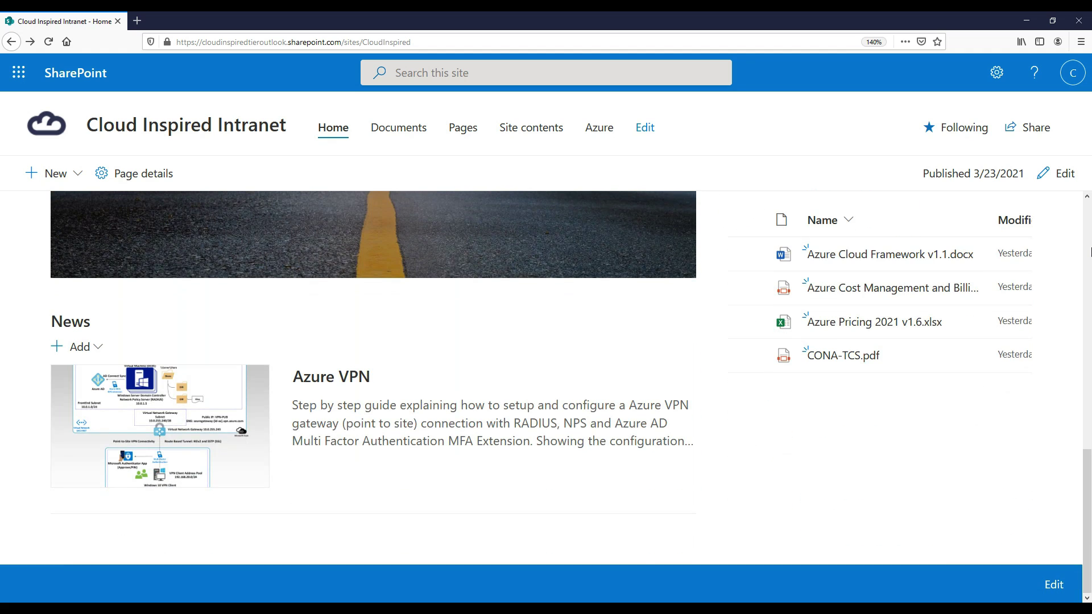
pyautogui.click(312, 380)
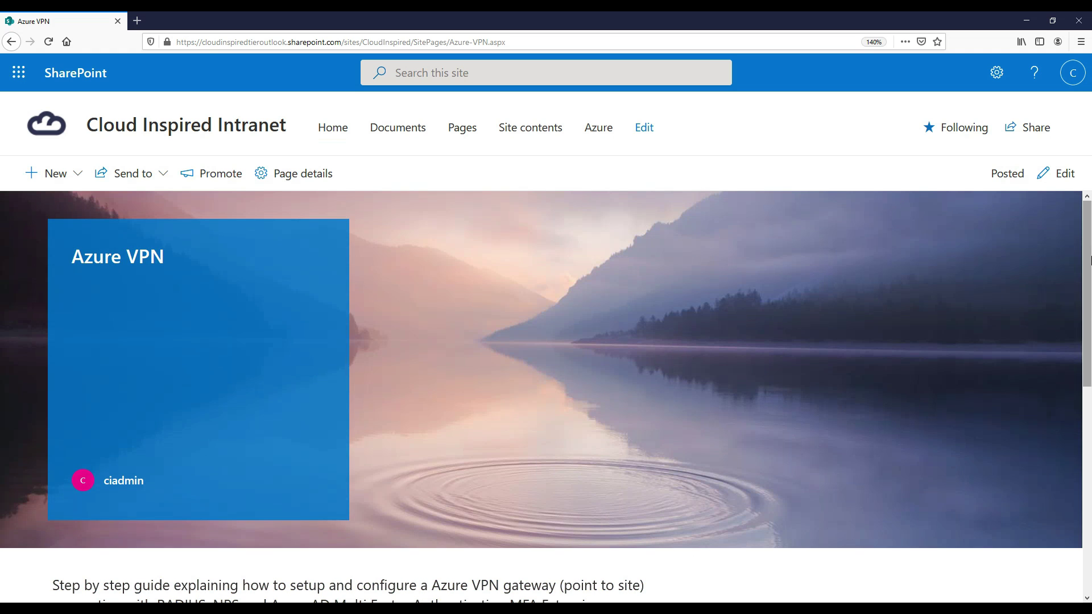
pyautogui.scroll(-3, 1090, 260)
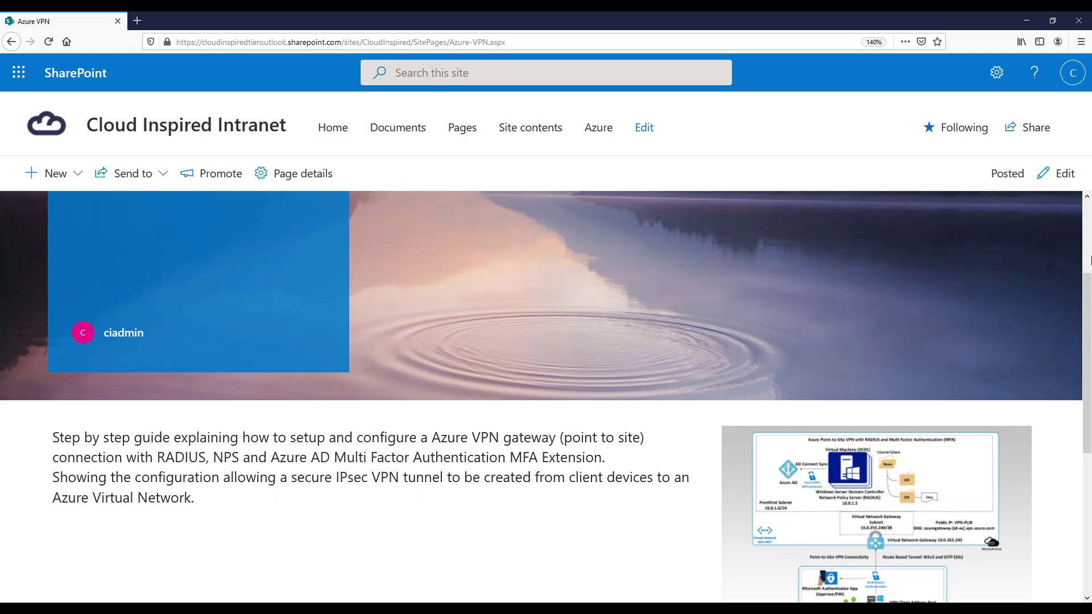
pyautogui.scroll(-3, 1090, 261)
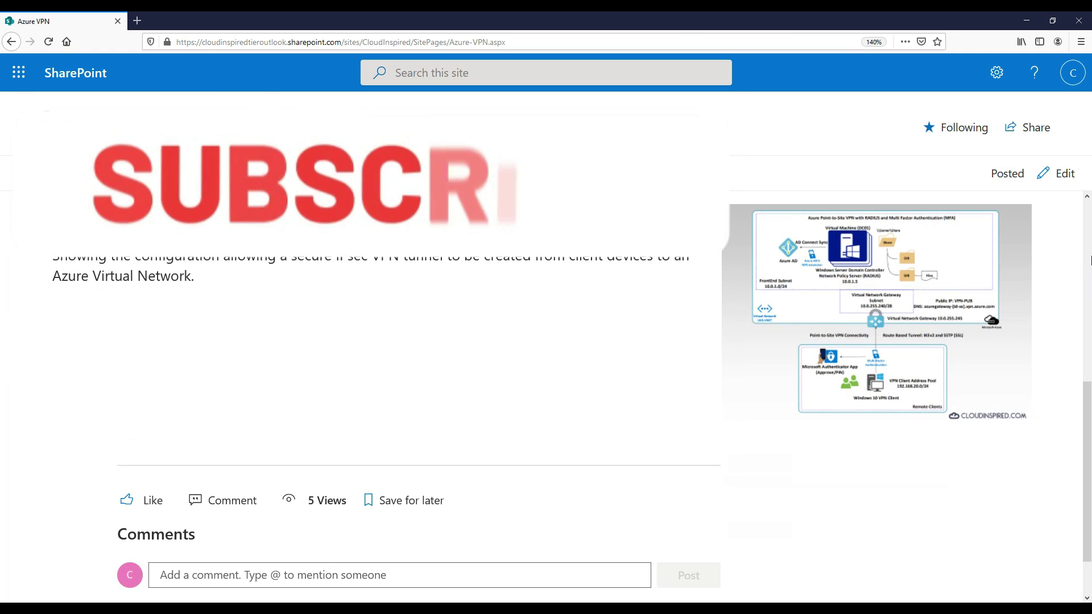
pyautogui.scroll(5, 1091, 260)
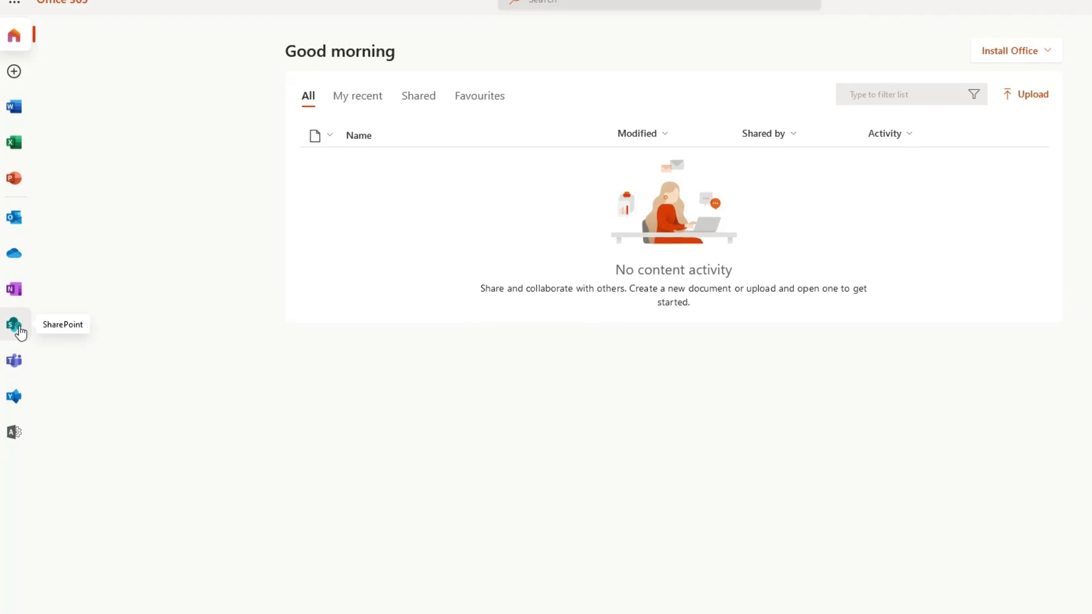
# Step: From SharePoint, create a communication site 'Cloud Inspired' with description 'Cloud Inspired Intranet'
pyautogui.click(14, 326)
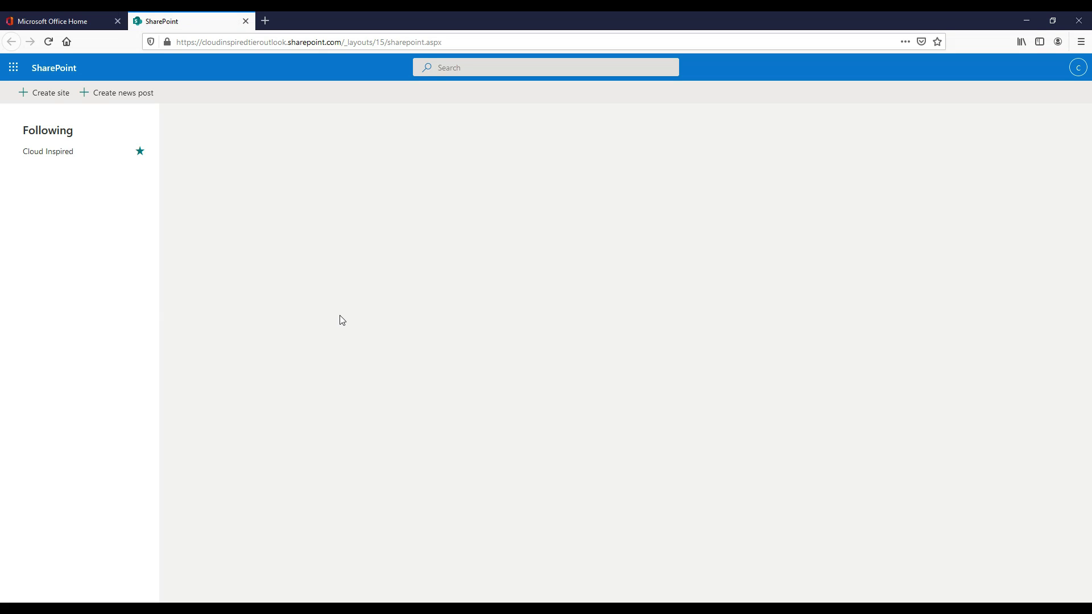
pyautogui.click(45, 92)
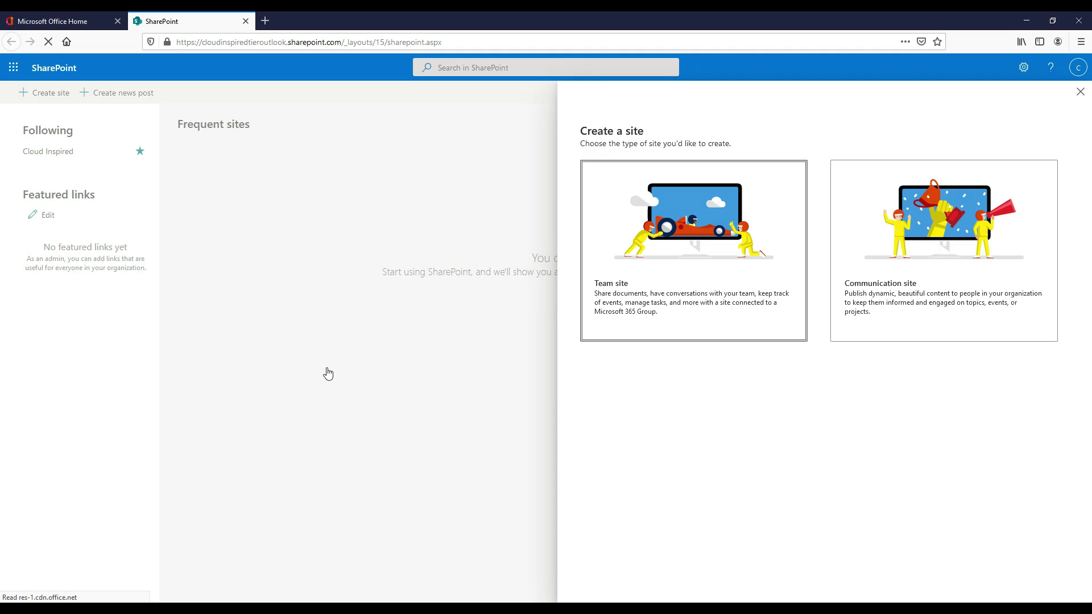
pyautogui.click(944, 281)
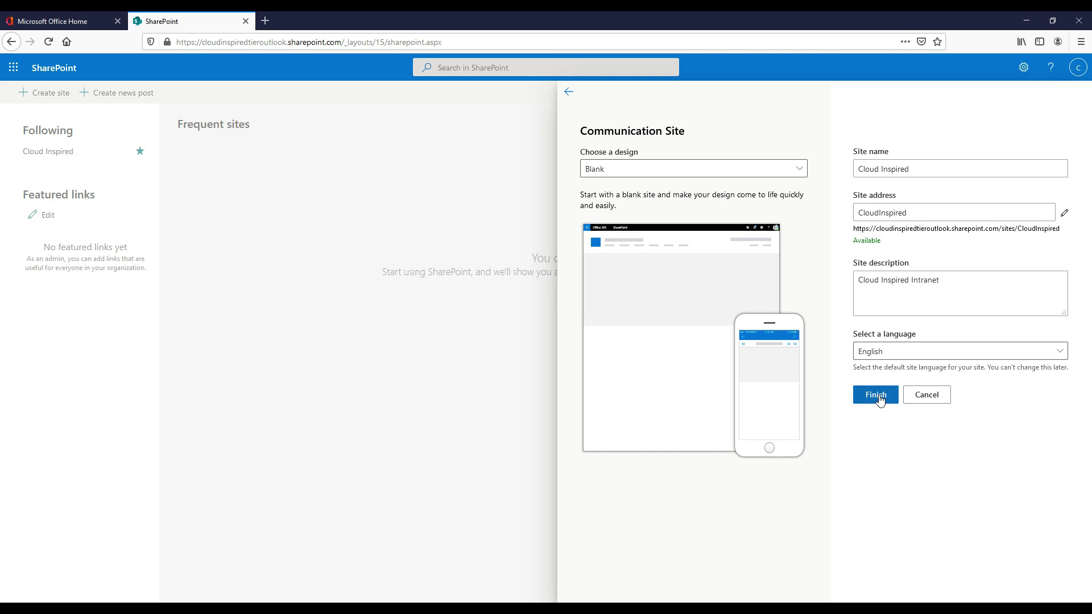
pyautogui.click(880, 400)
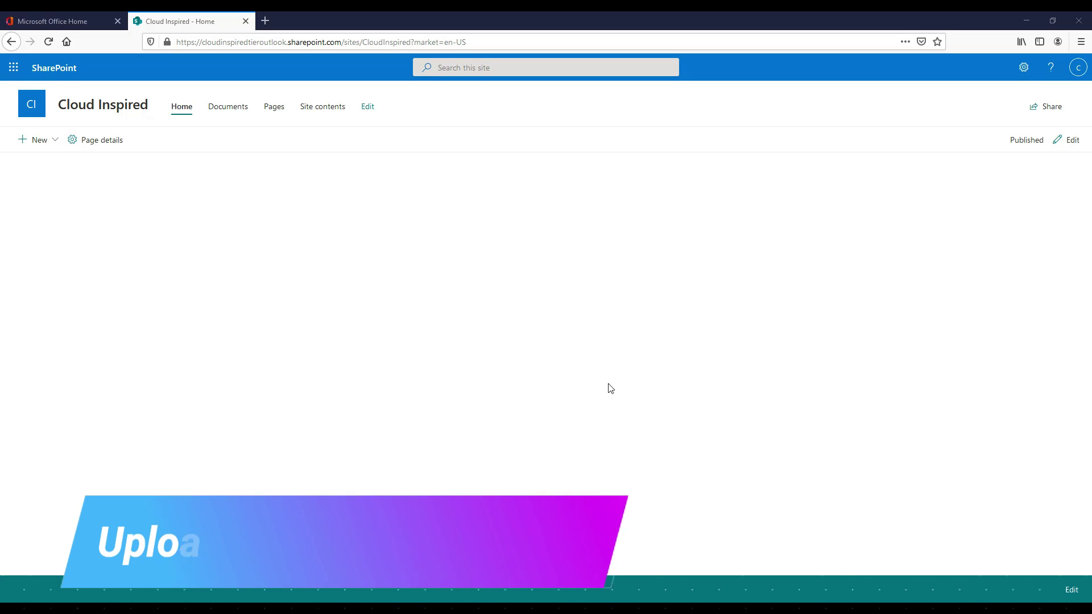
# Step: Preview the Minimal, Standard and Extended header layouts, then choose Compact
pyautogui.click(1024, 67)
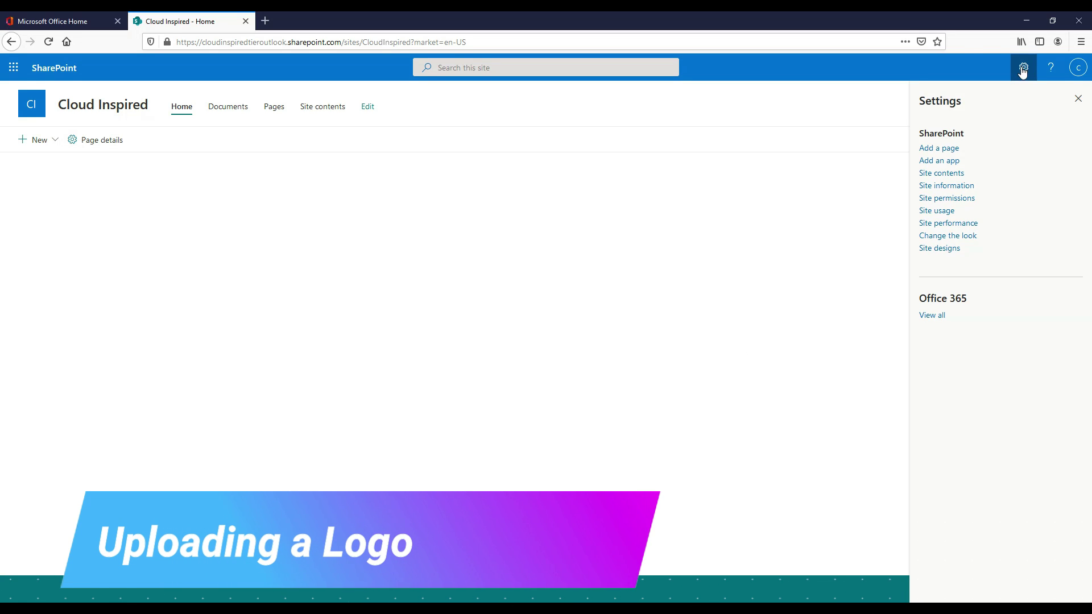
pyautogui.click(961, 237)
pyautogui.click(970, 144)
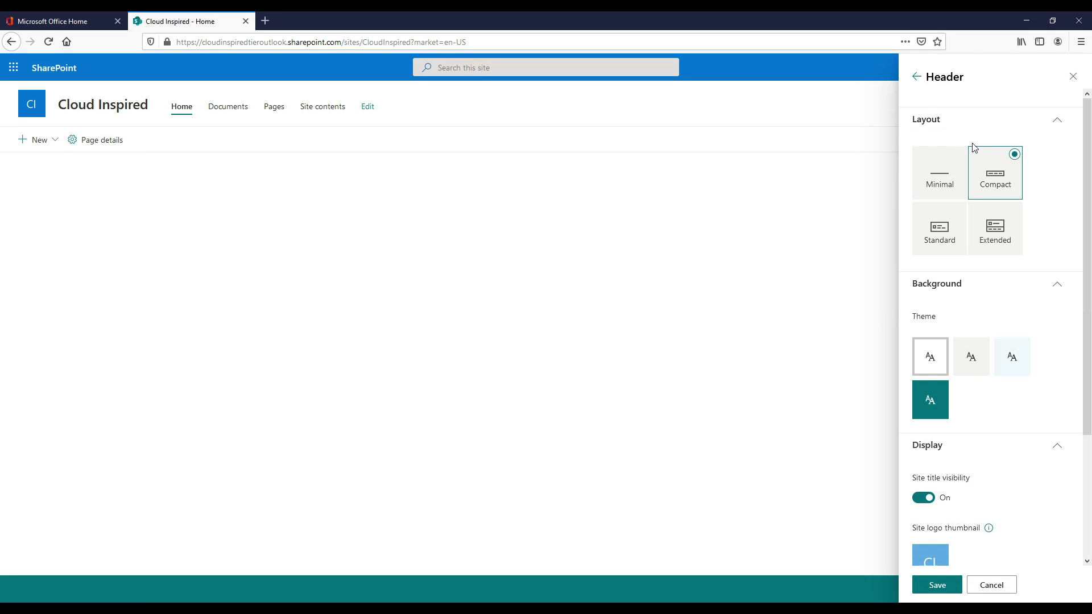
pyautogui.click(956, 181)
pyautogui.click(959, 222)
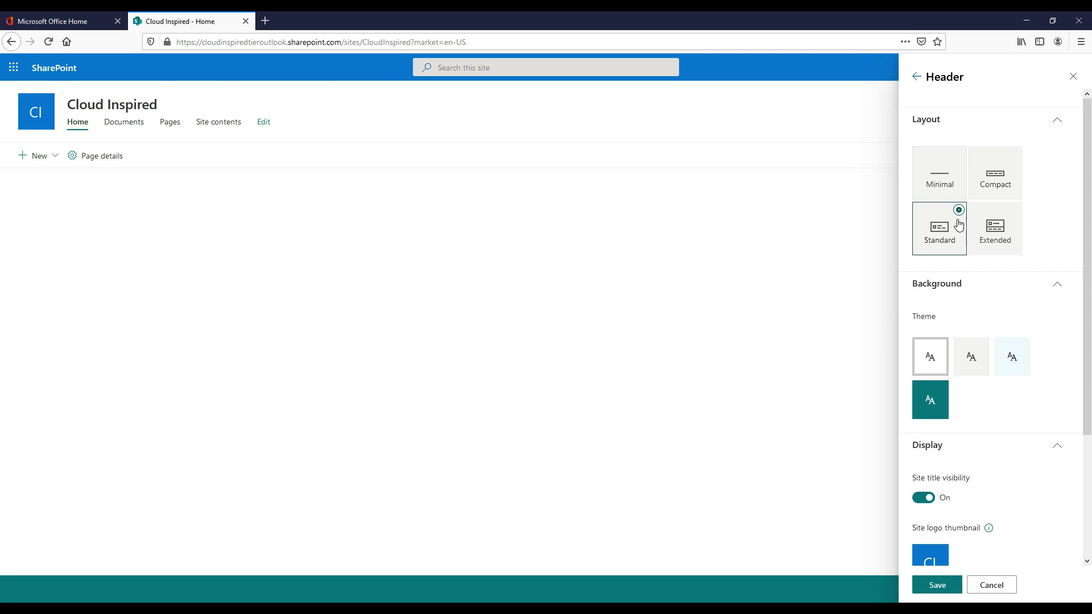
pyautogui.click(985, 229)
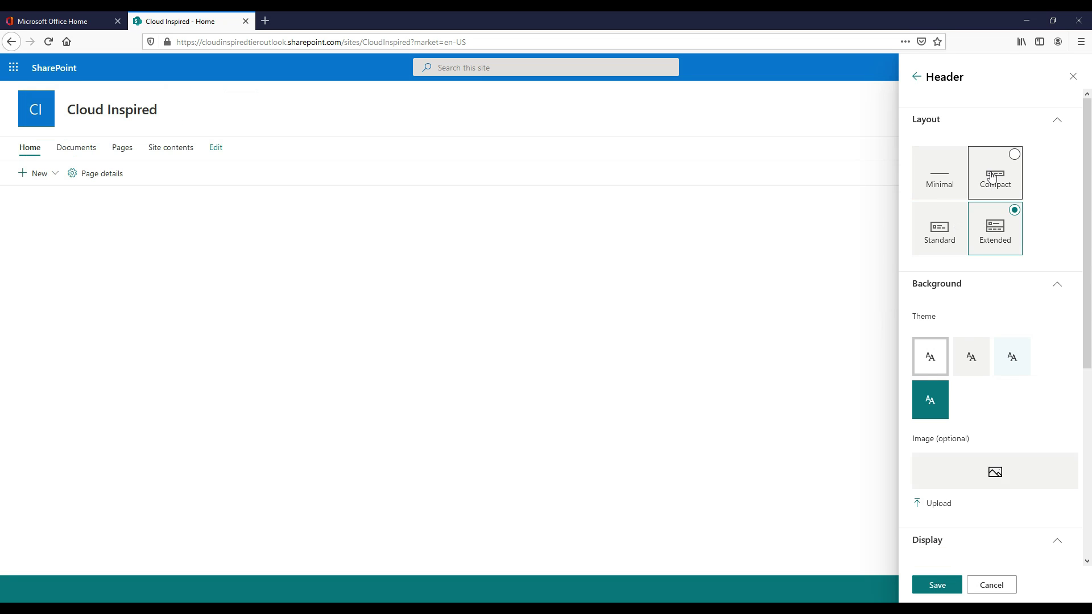
pyautogui.click(992, 178)
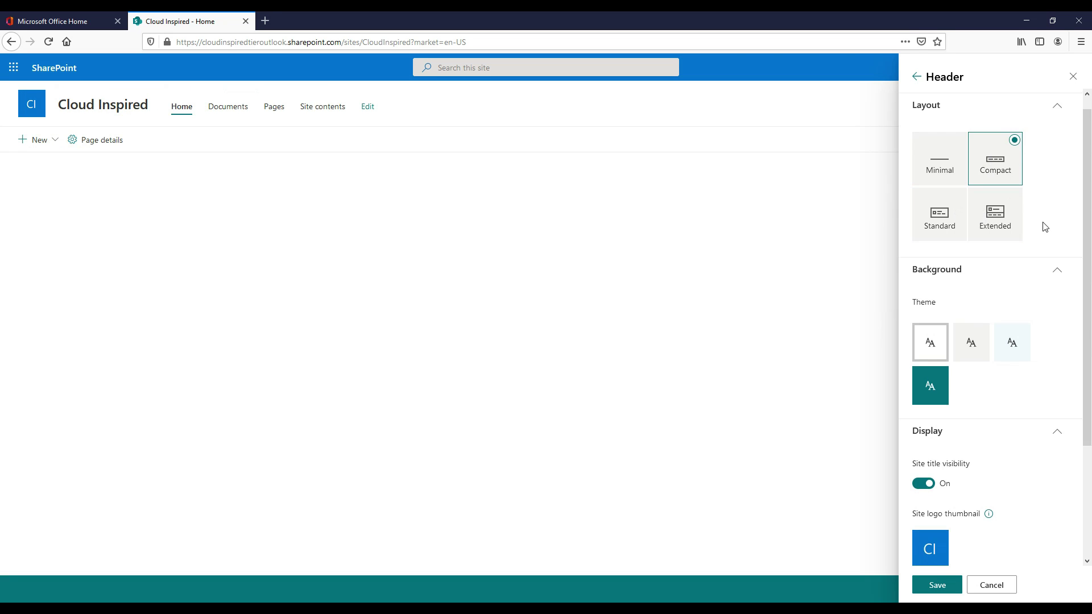
# Step: Set logo.png as the site logo and save the header changes
pyautogui.scroll(-3, 1043, 224)
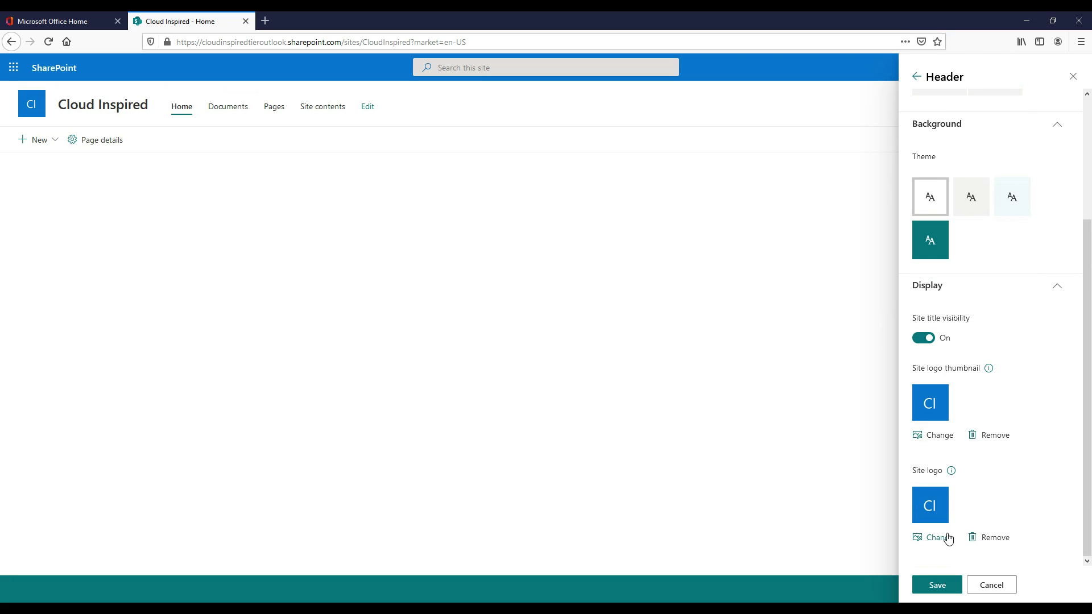
pyautogui.click(941, 537)
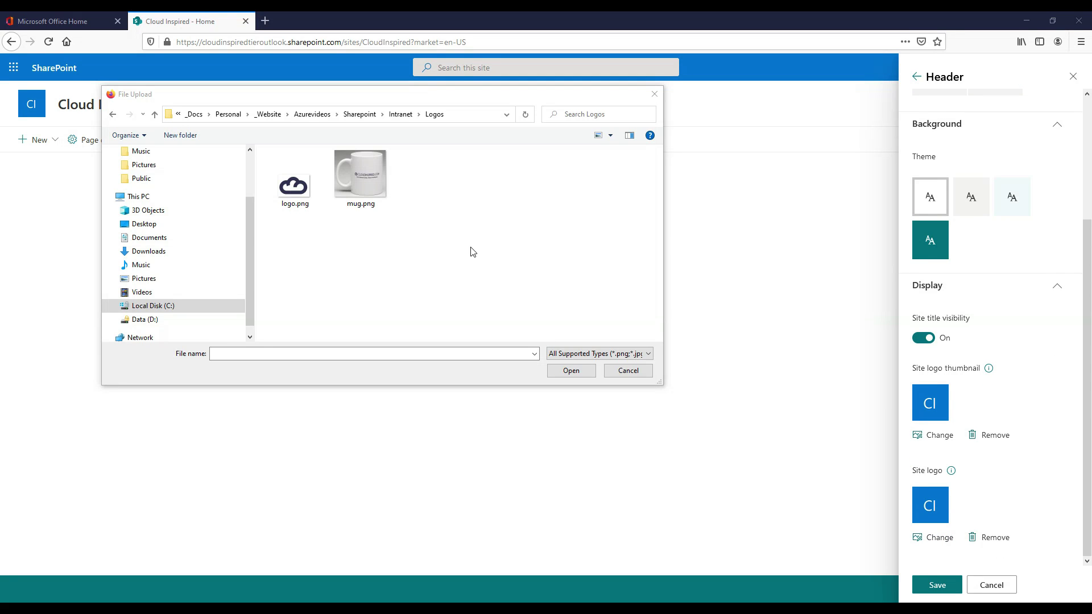
pyautogui.doubleClick(295, 192)
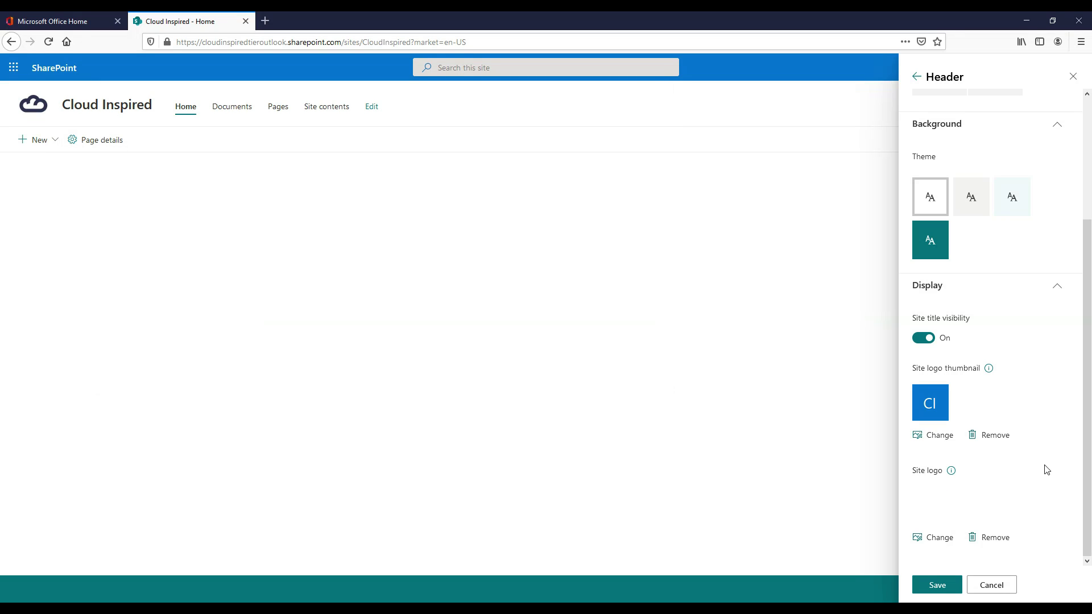
pyautogui.click(937, 585)
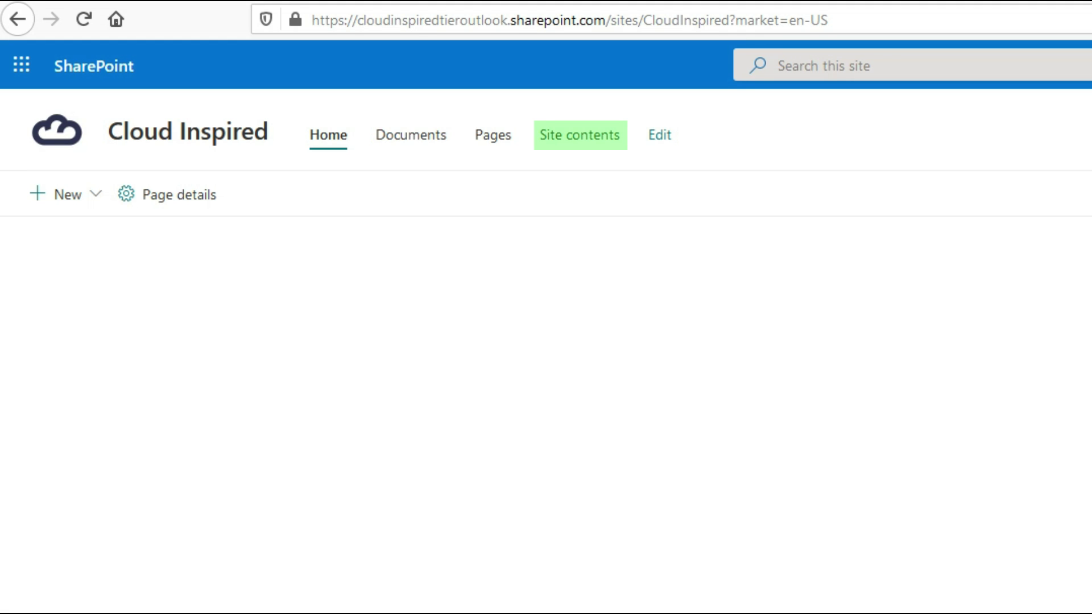
# Step: In Site Settings, change the site title to 'Cloud Inspired Intranet'
pyautogui.click(580, 135)
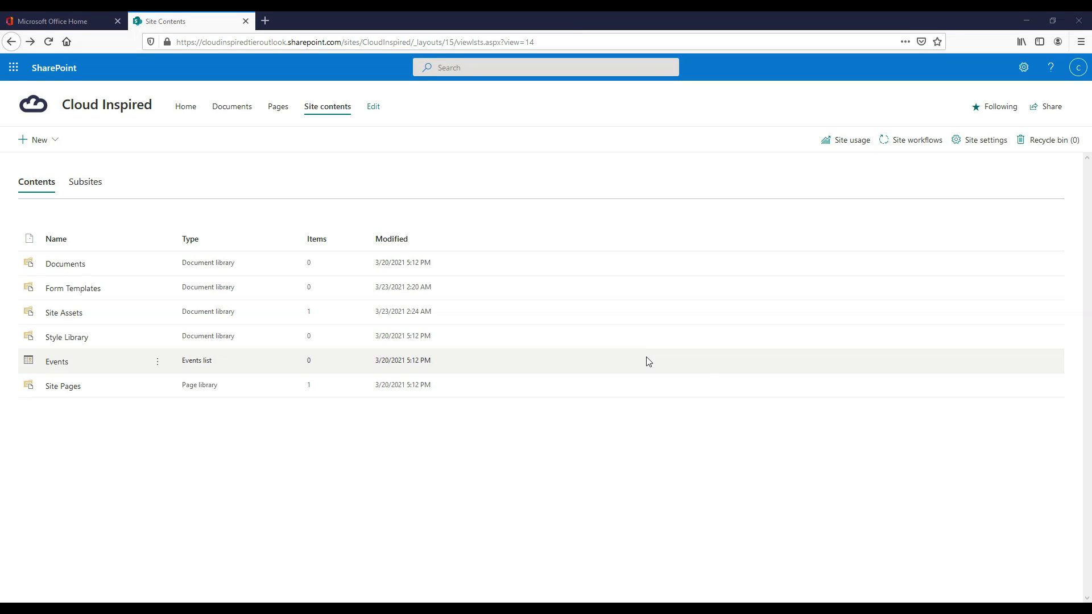
pyautogui.click(978, 140)
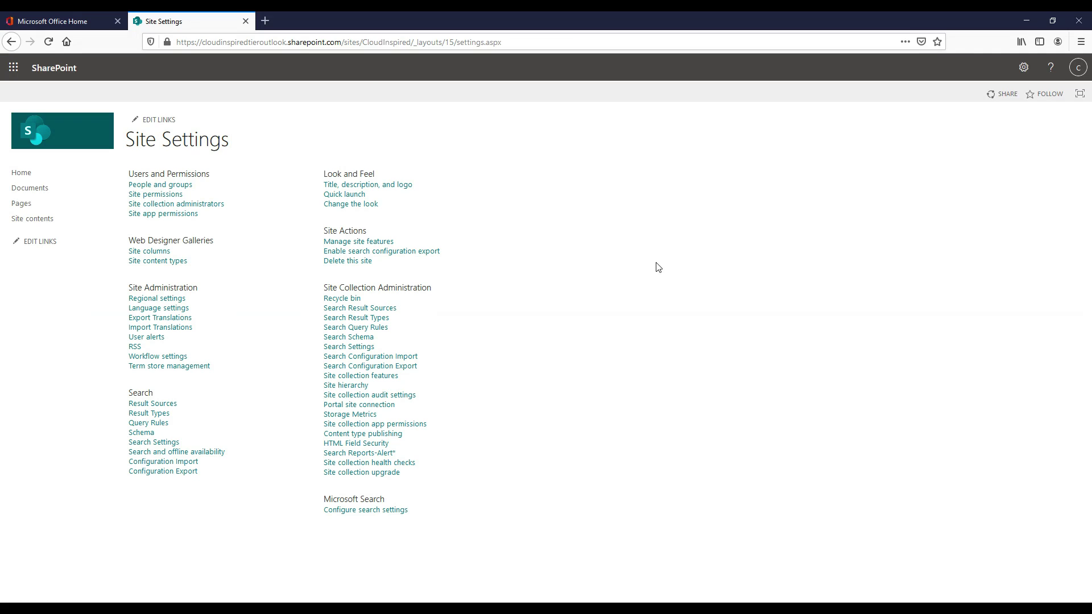
pyautogui.click(396, 186)
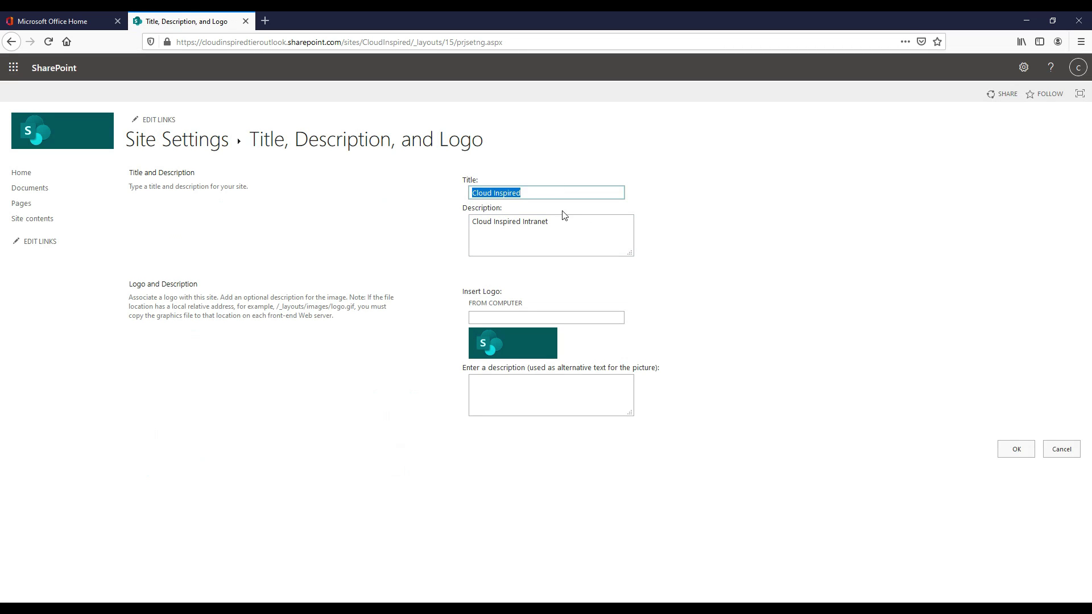
pyautogui.write('Cloud Inspired Intranet')
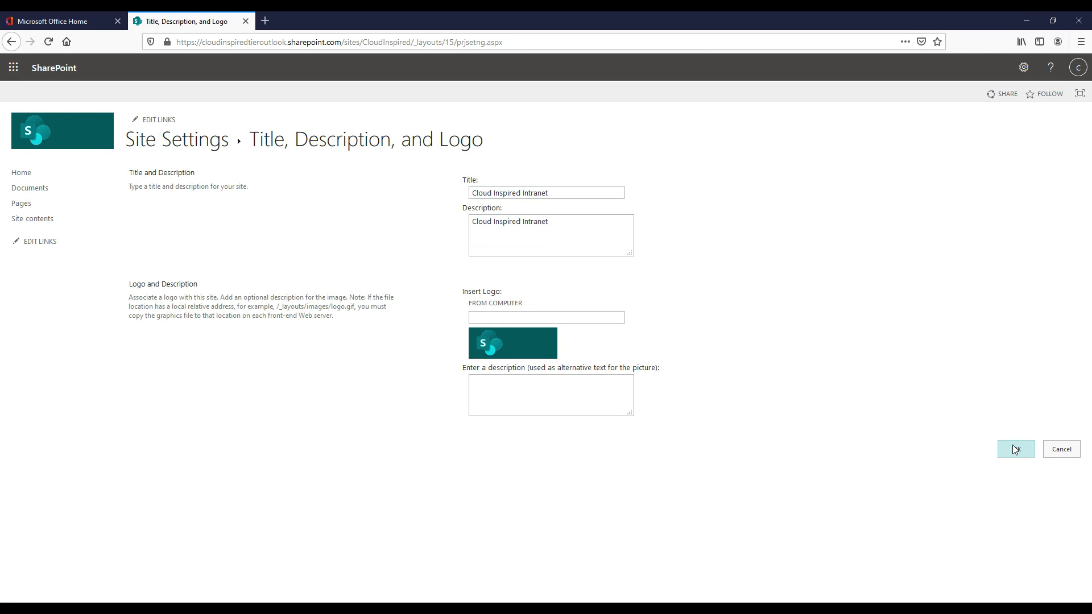
pyautogui.click(1015, 449)
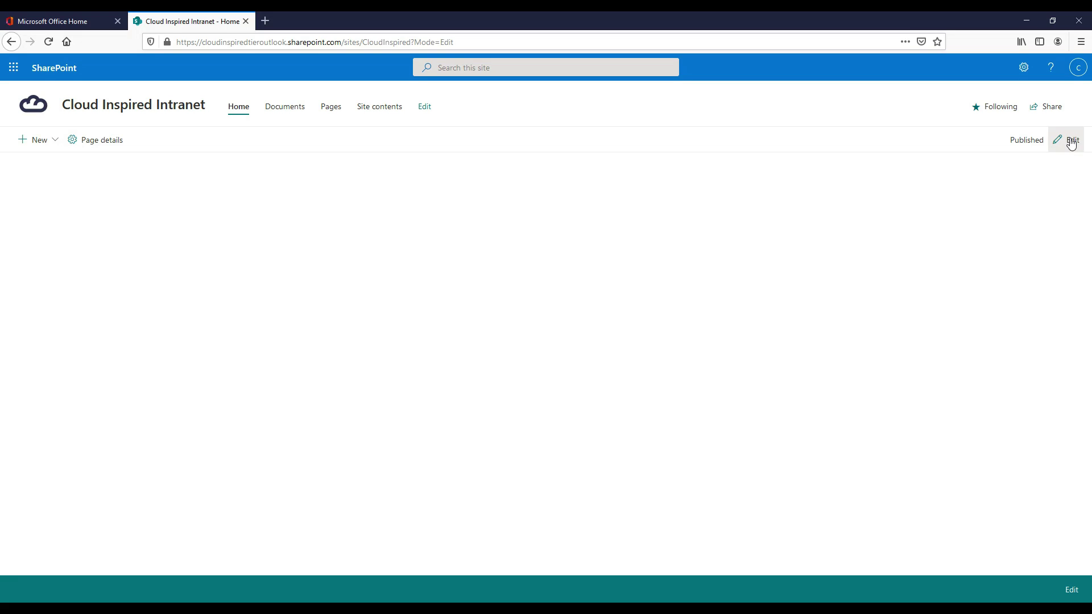
# Step: Edit the home page, insert a Hero web part and set its layout to Two tiles
pyautogui.click(1056, 127)
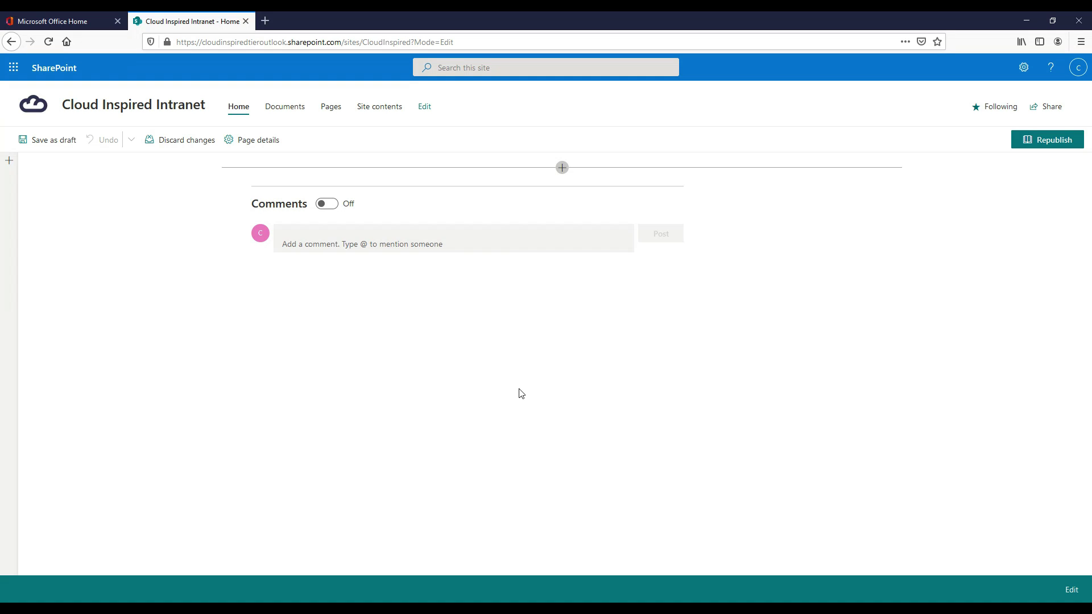
pyautogui.click(562, 167)
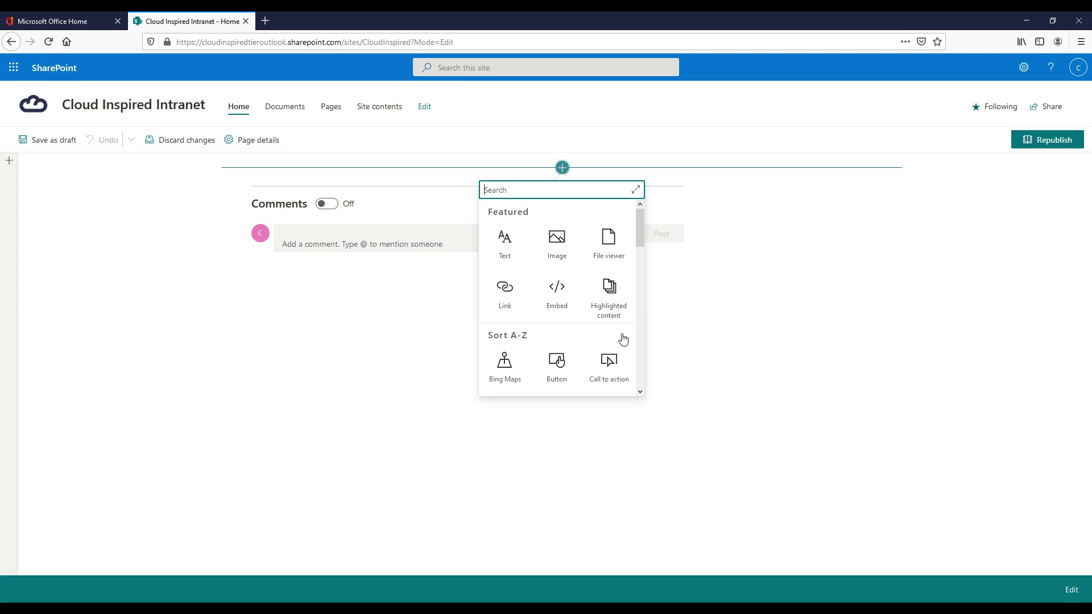
pyautogui.click(636, 190)
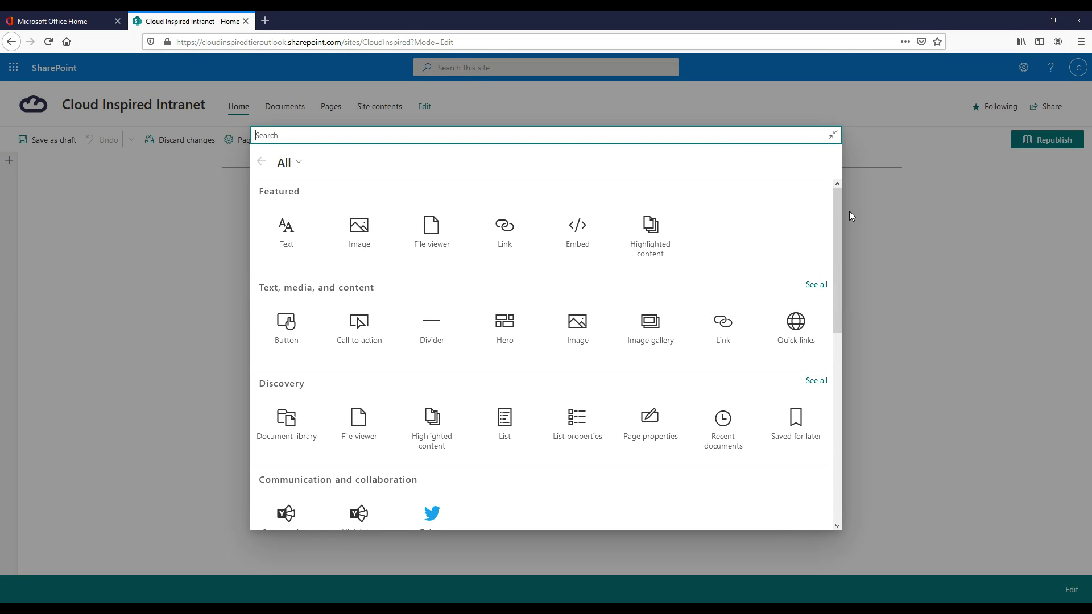
pyautogui.moveTo(852, 215); pyautogui.dragTo(838, 188)
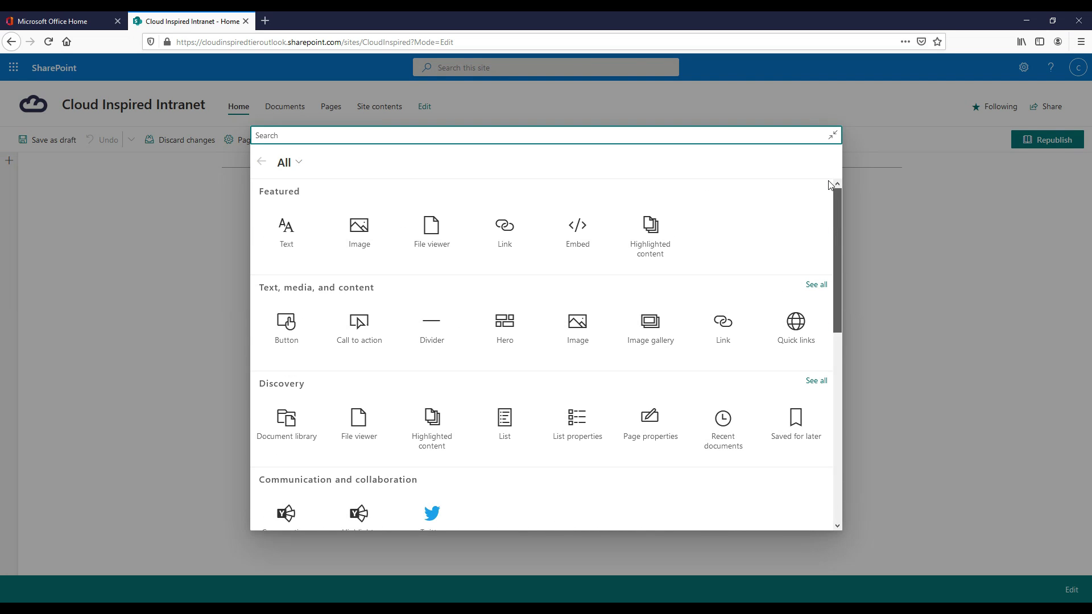
pyautogui.click(507, 339)
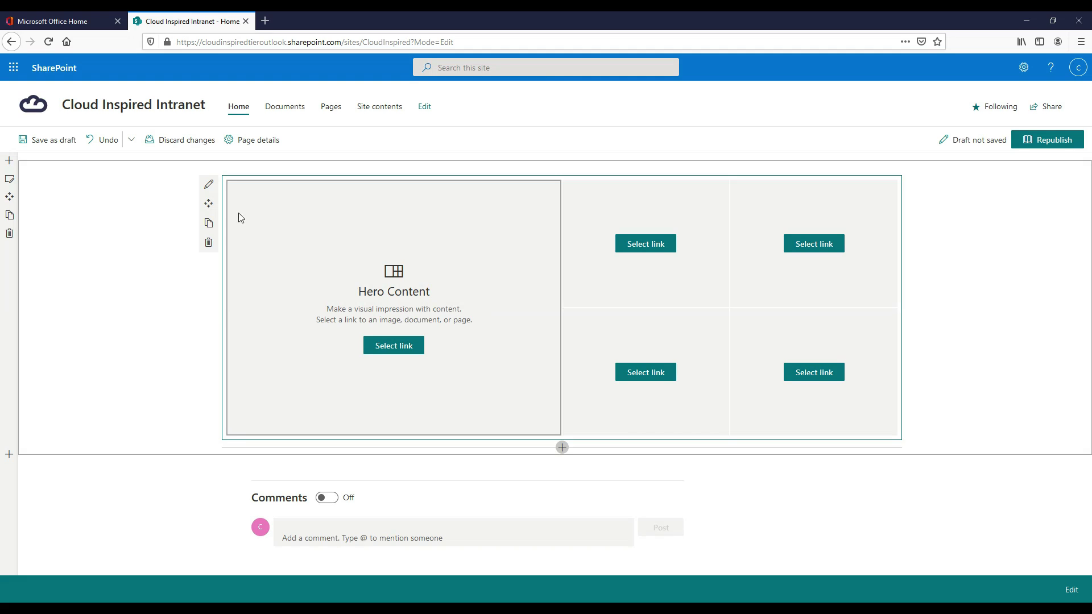
pyautogui.click(209, 185)
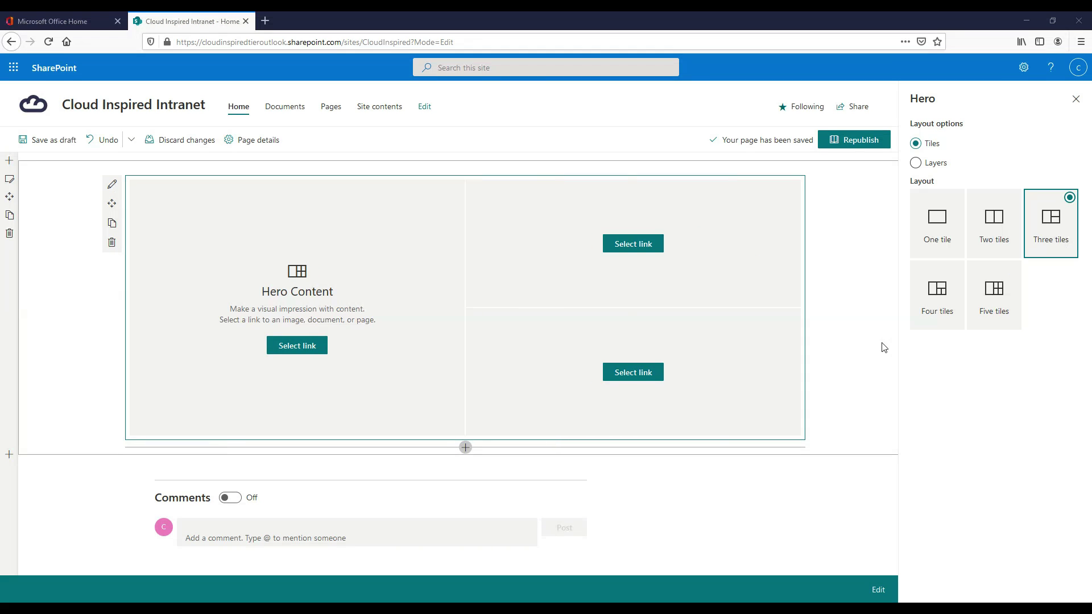
pyautogui.click(995, 225)
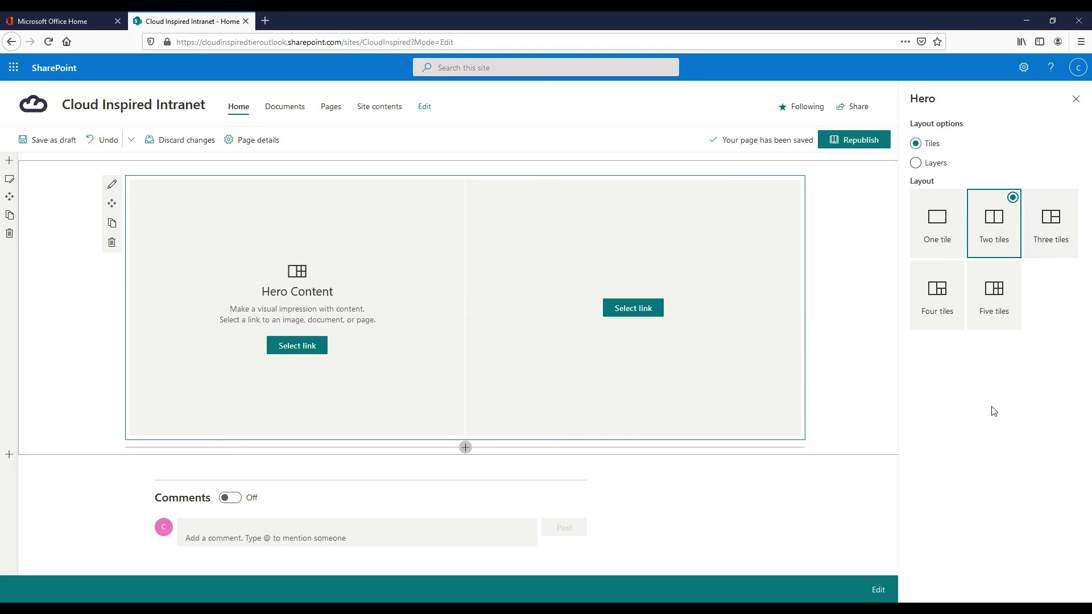
# Step: Search stock images for 'cloud' and insert the billowing clouds photo into the first tile
pyautogui.click(296, 345)
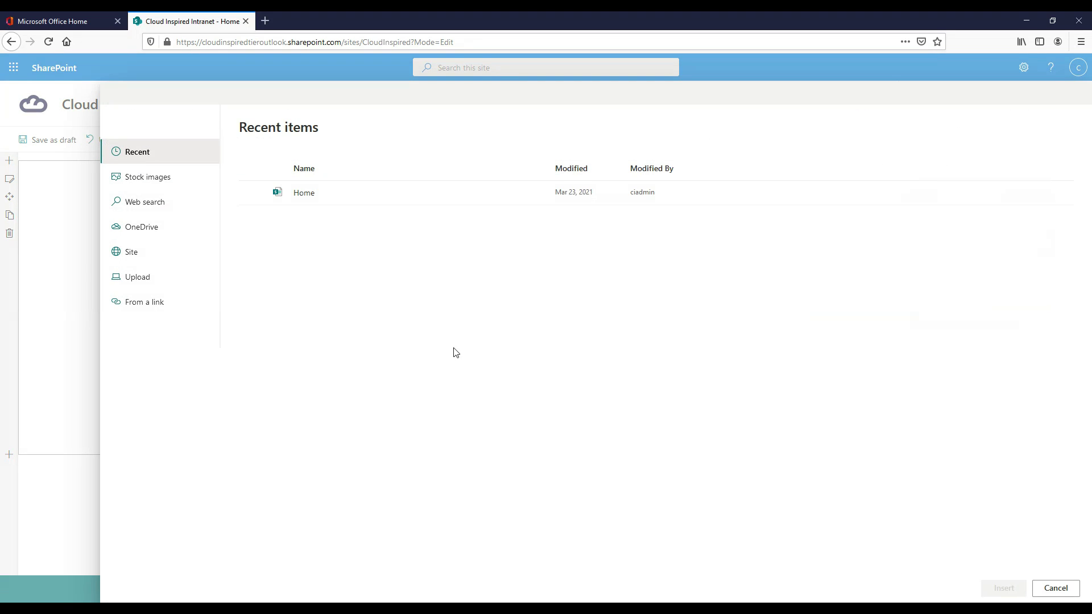
pyautogui.click(170, 178)
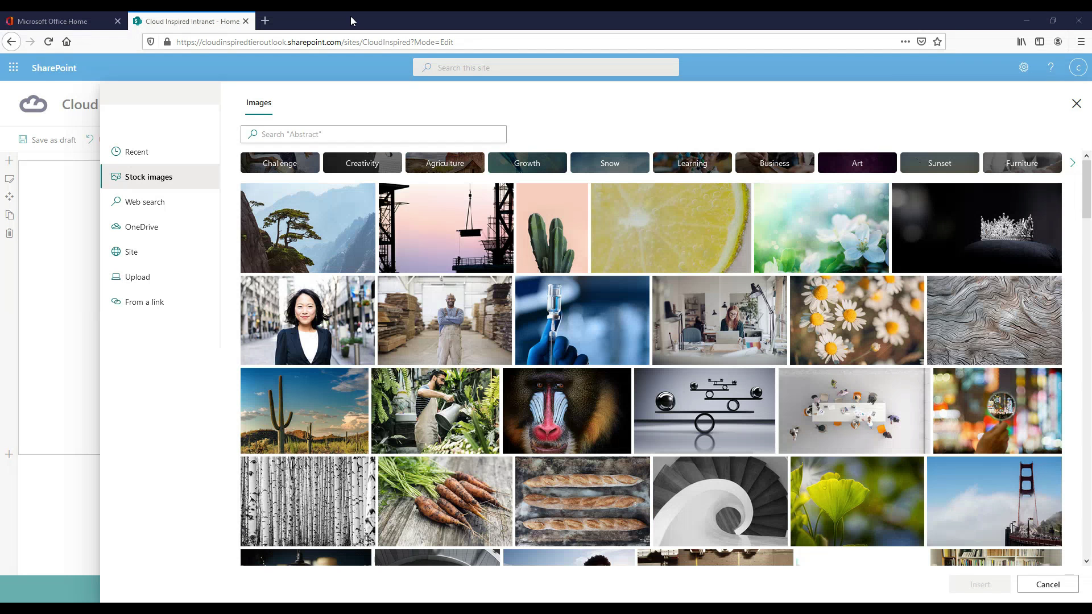
pyautogui.write('cloud')
pyautogui.press('Return')
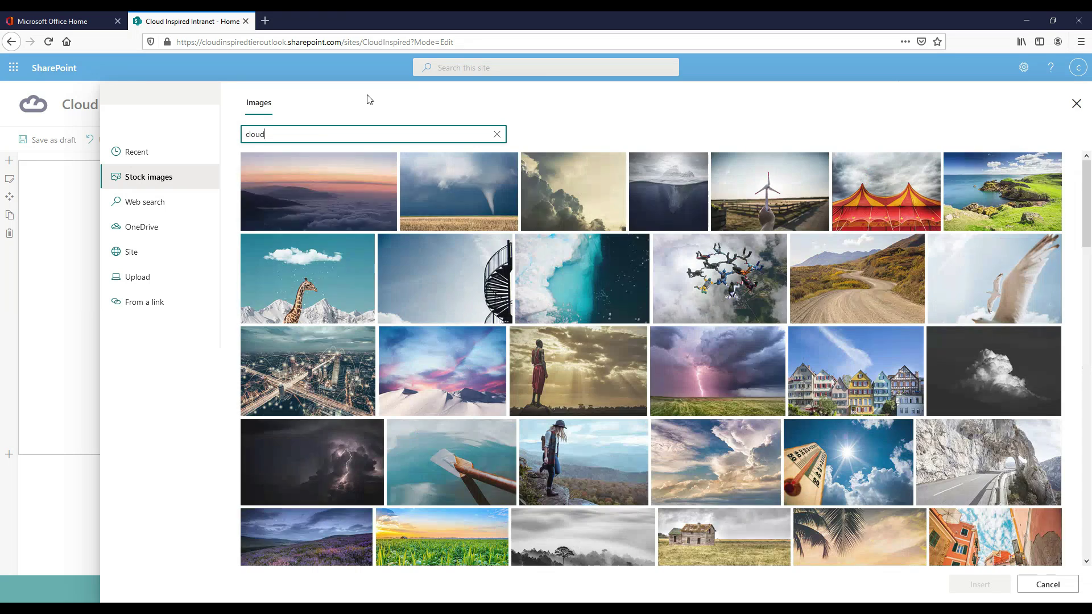
pyautogui.scroll(-2, 663, 169)
pyautogui.click(721, 370)
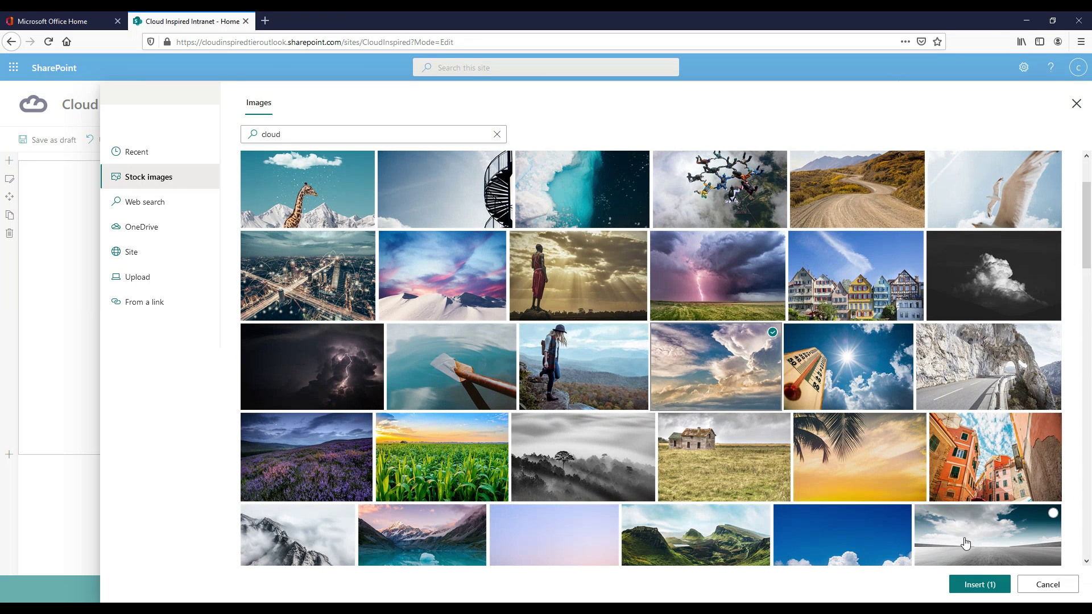
pyautogui.click(979, 584)
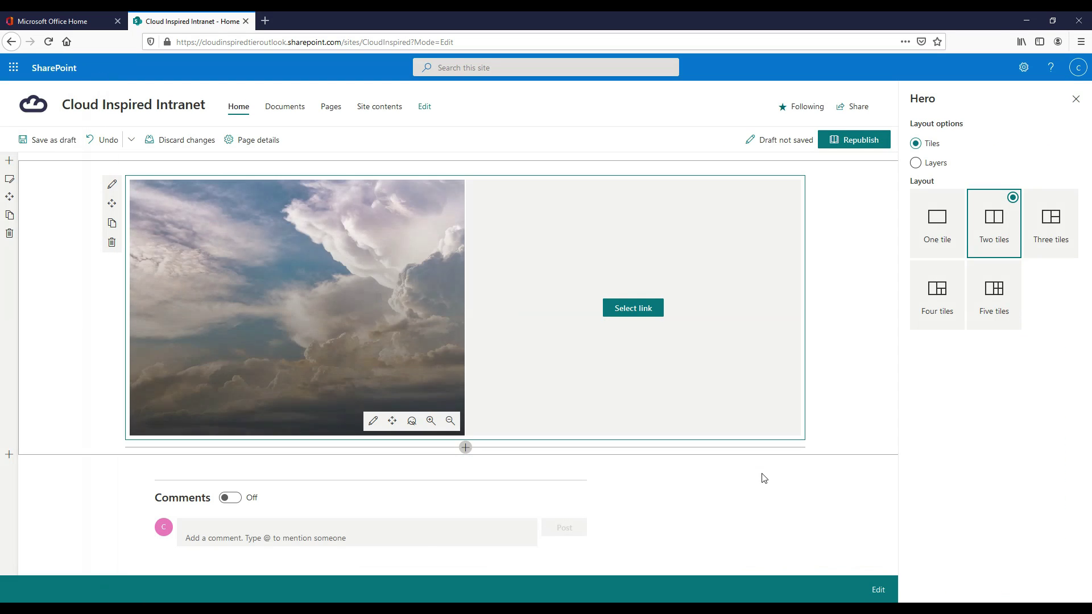
# Step: Title the tile 'Cloud Inspired Website', add a Learn more link to cloudinspired.com, and republish
pyautogui.click(373, 421)
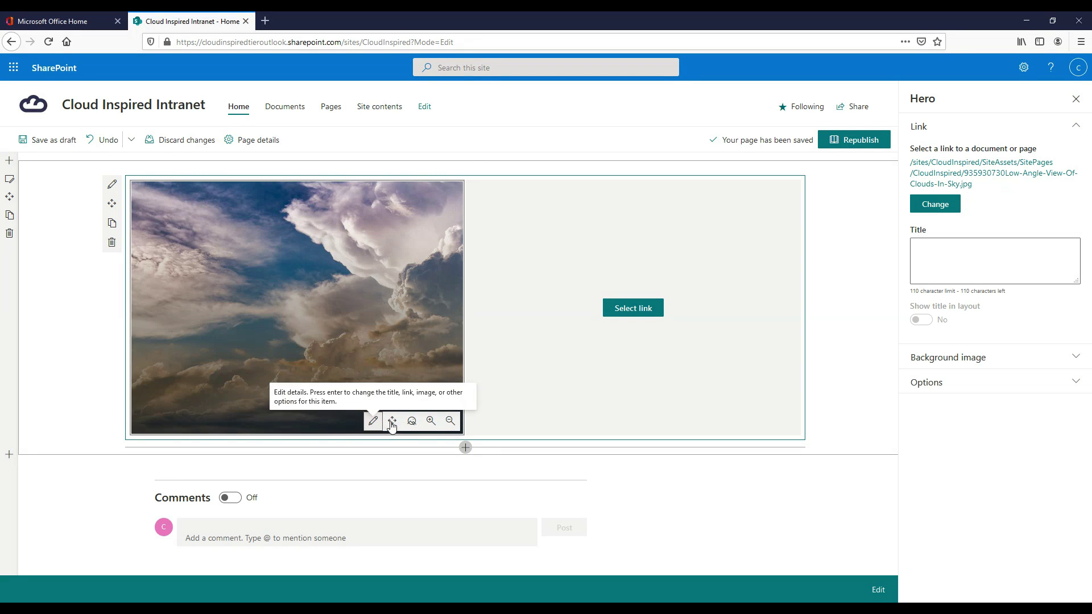
pyautogui.click(972, 255)
pyautogui.write('Cloud Inspired Website')
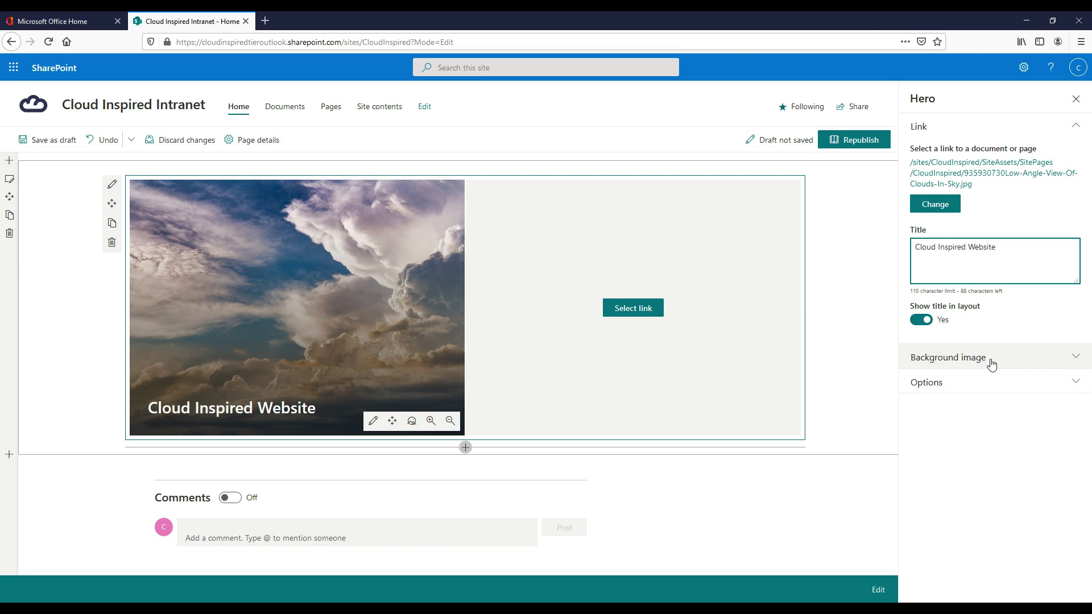
pyautogui.click(979, 382)
pyautogui.click(920, 418)
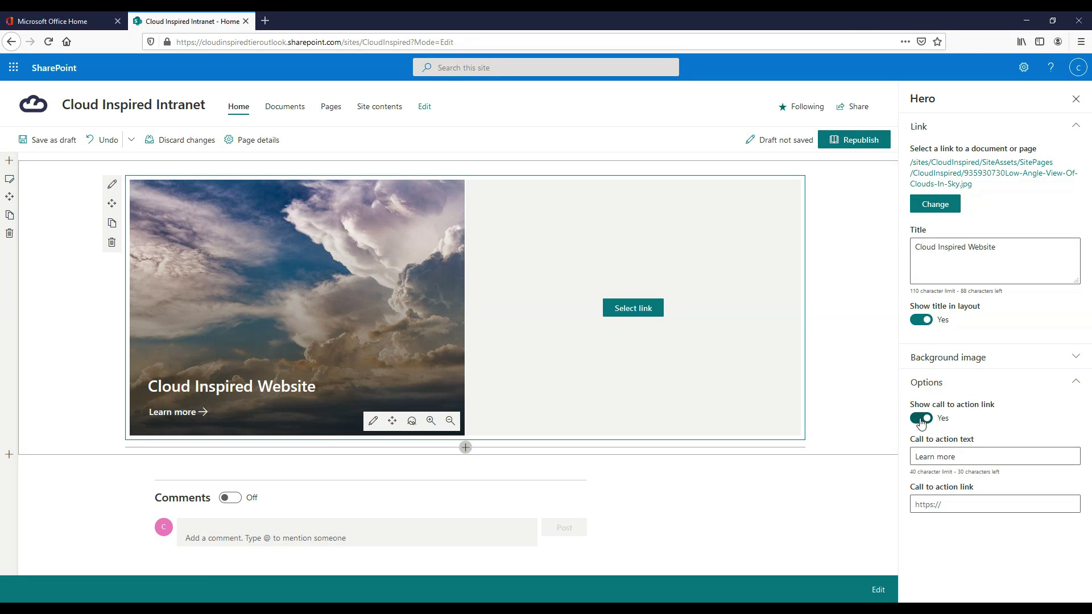
pyautogui.click(979, 503)
pyautogui.write('https://cloudinspired.com')
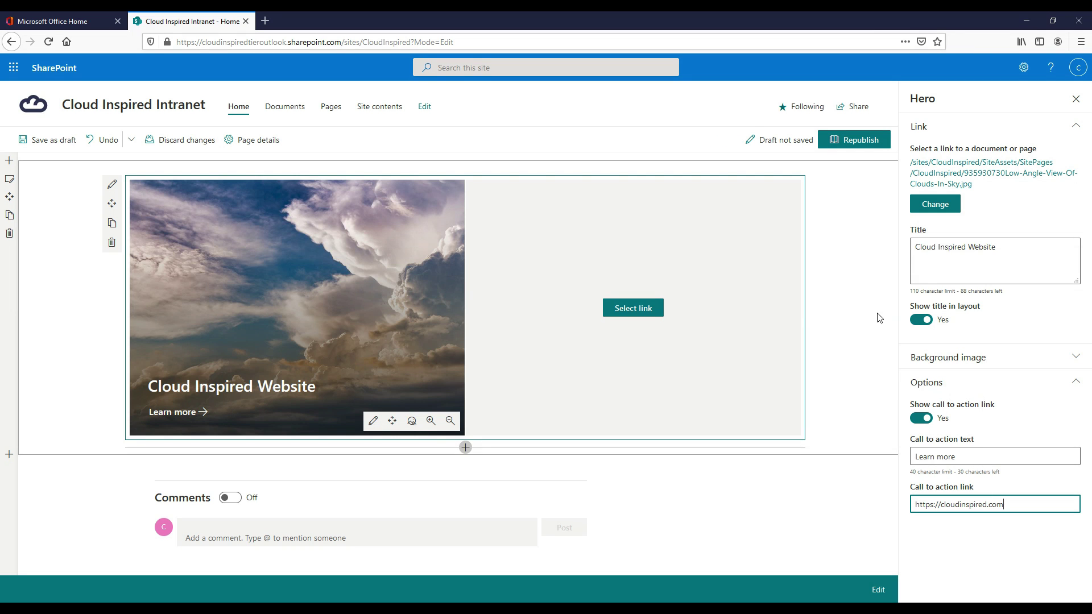
pyautogui.click(852, 140)
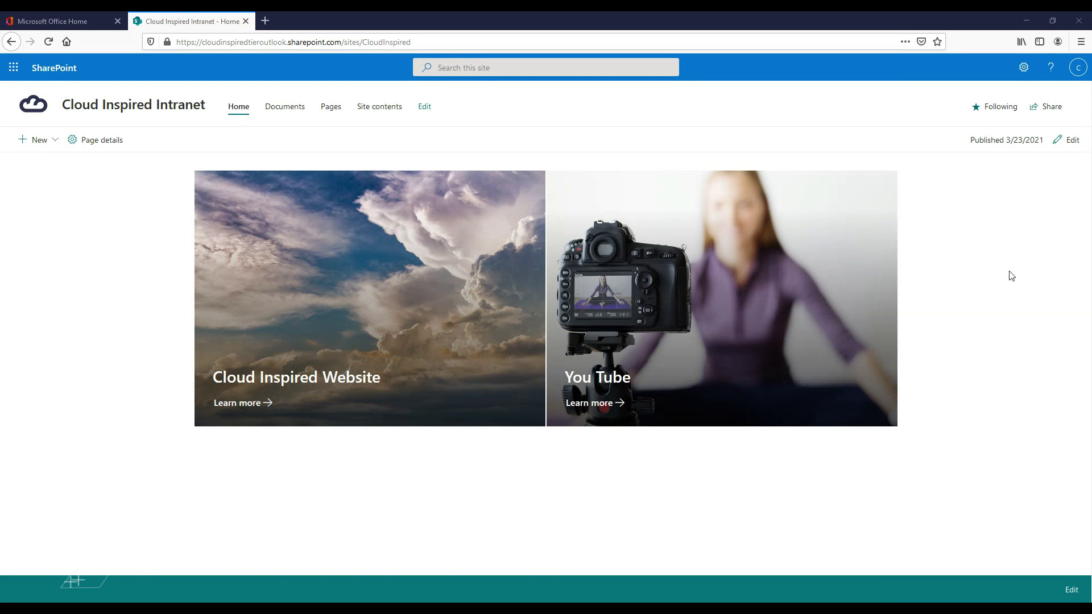
# Step: Insert the News web part below the Hero, found by searching 'news', and republish
pyautogui.click(1069, 140)
pyautogui.click(562, 448)
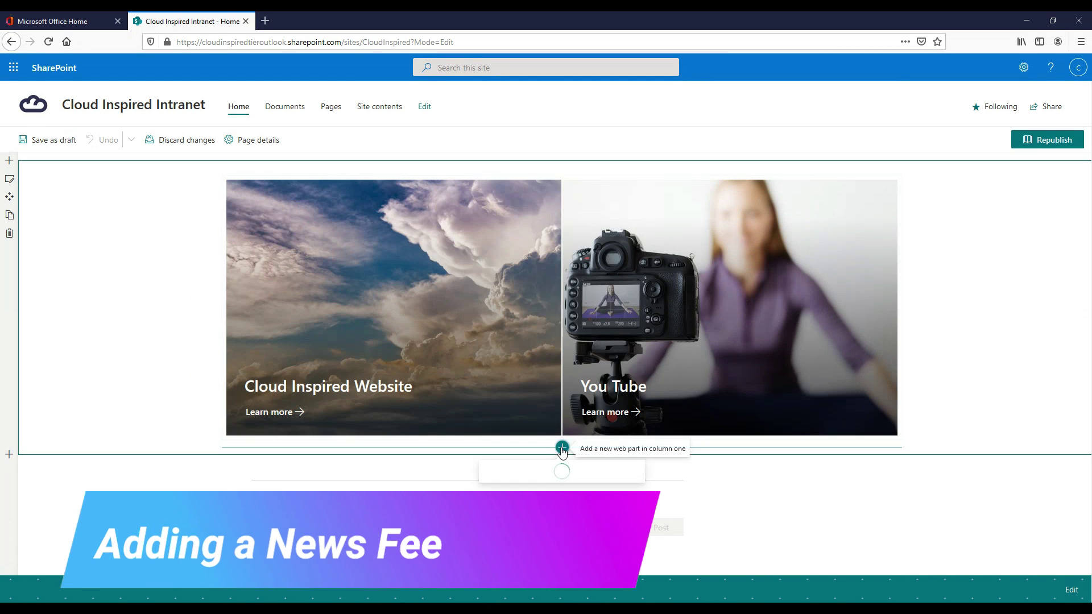
pyautogui.write('ne')
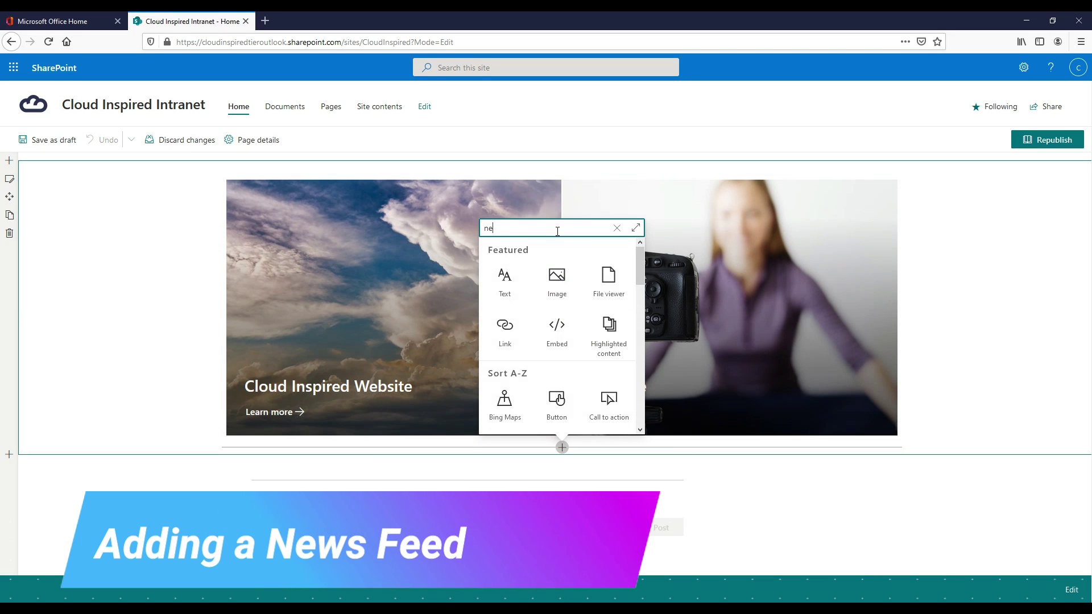
pyautogui.write('ws')
pyautogui.click(506, 276)
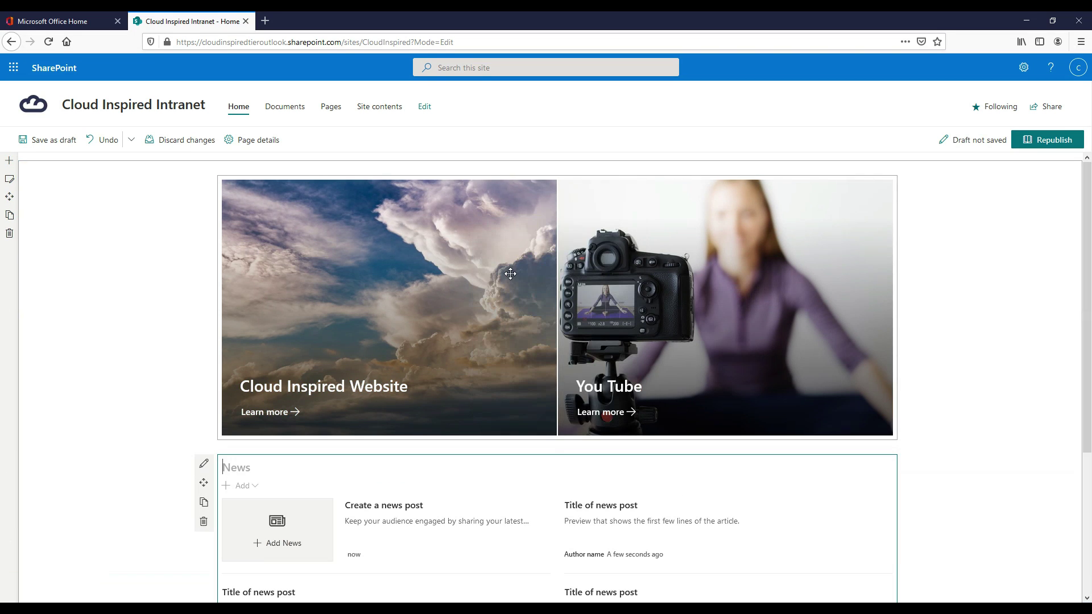
pyautogui.scroll(-2, 978, 295)
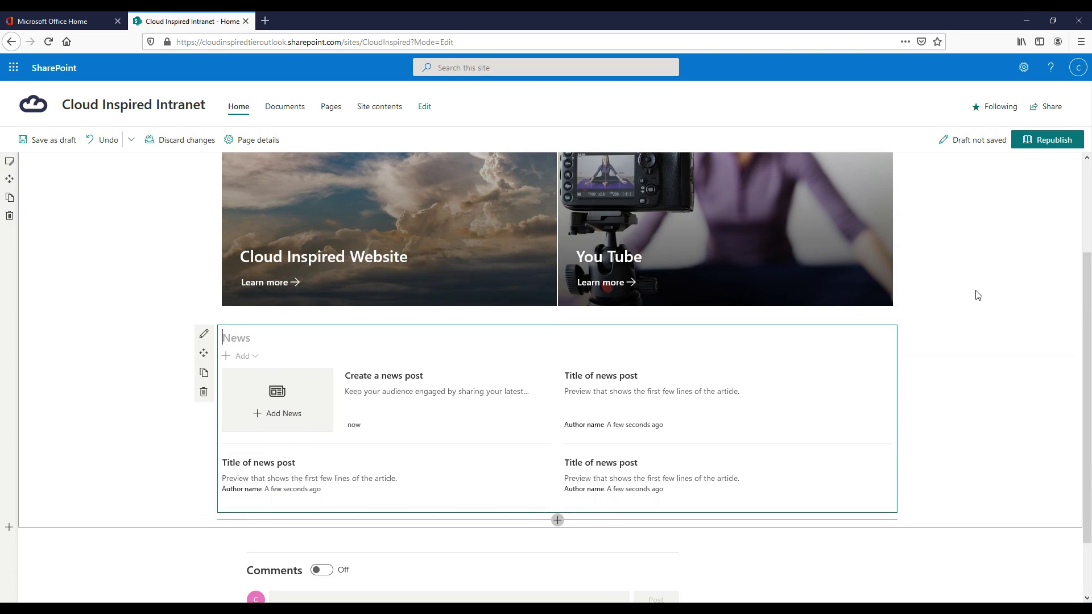
pyautogui.click(1047, 145)
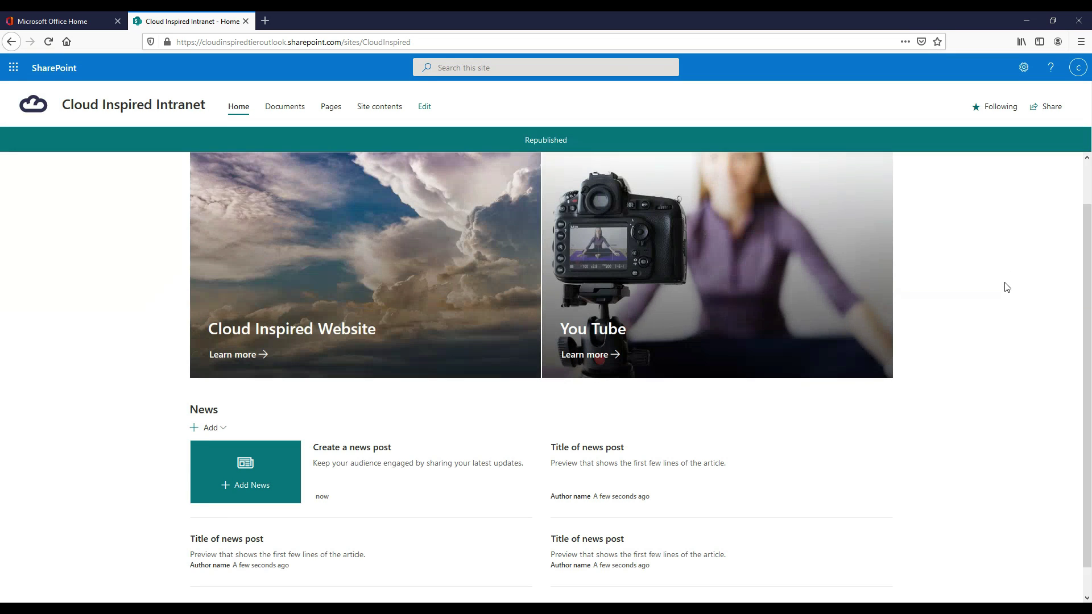
# Step: Start a new news post from the Visual template
pyautogui.click(245, 445)
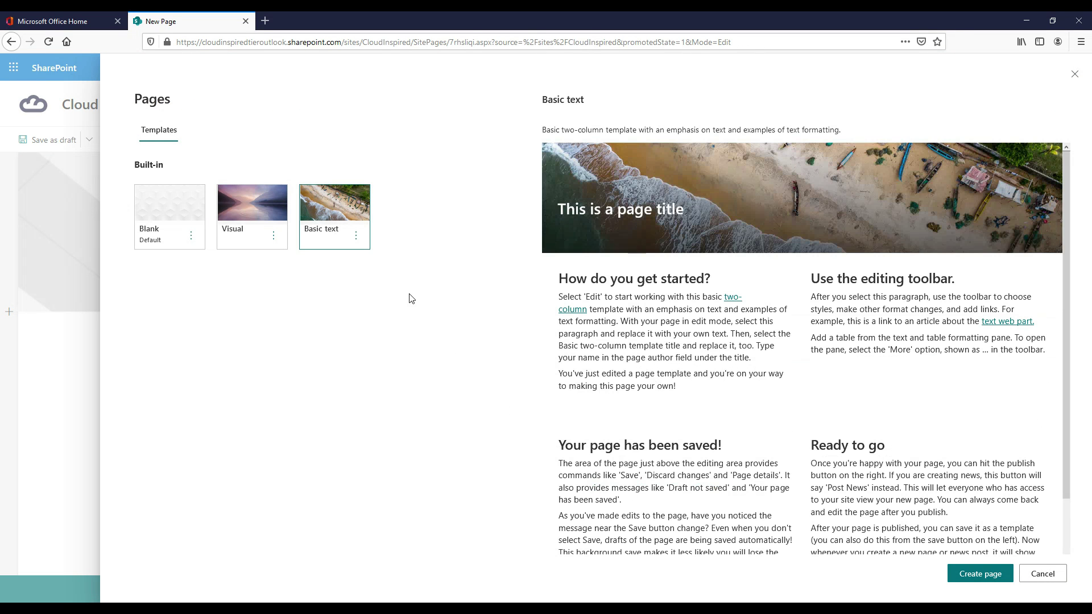
pyautogui.press('Left')
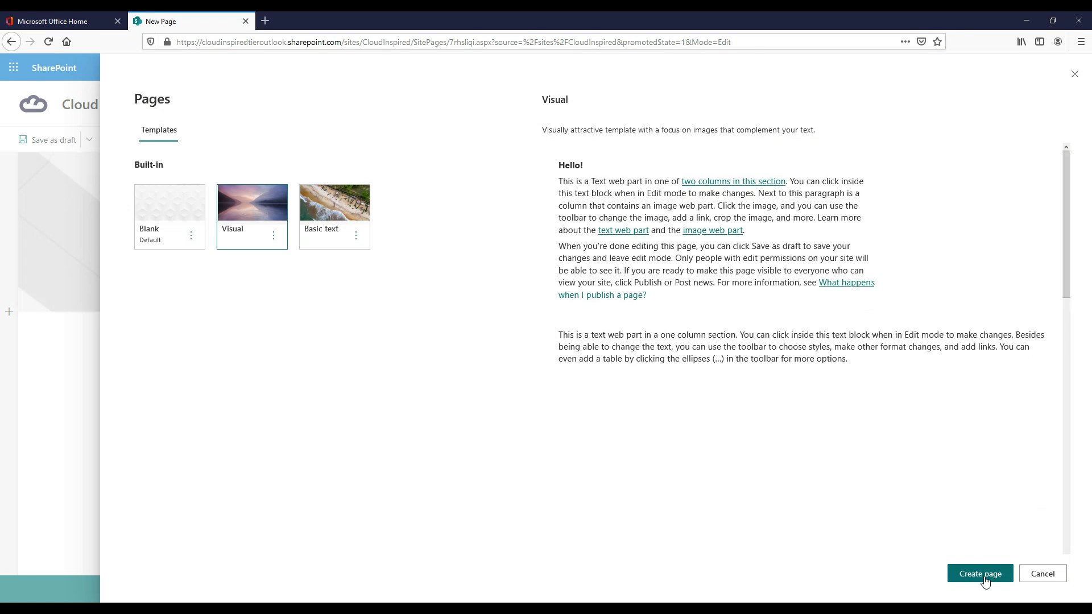
pyautogui.click(984, 575)
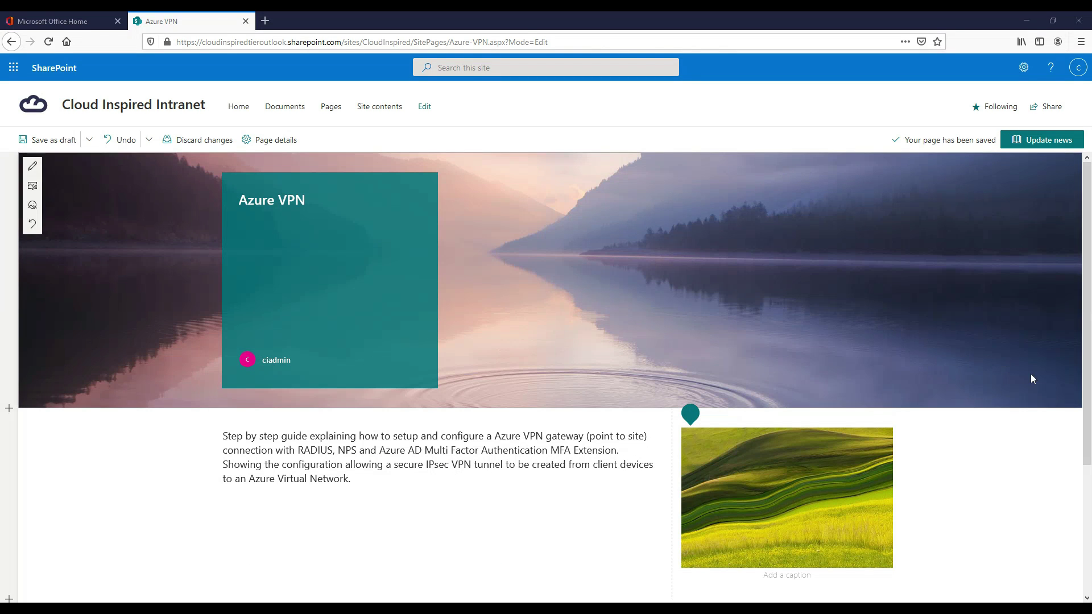
# Step: Replace the template's grass picture with the VPN diagram and publish the Azure VPN post
pyautogui.click(699, 480)
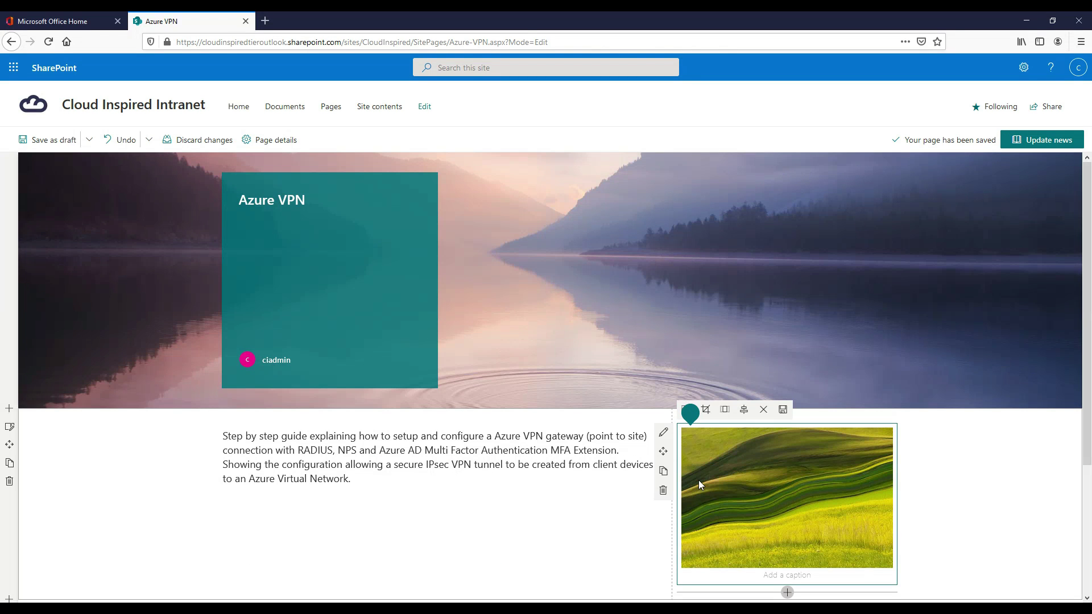
pyautogui.click(663, 433)
pyautogui.click(935, 165)
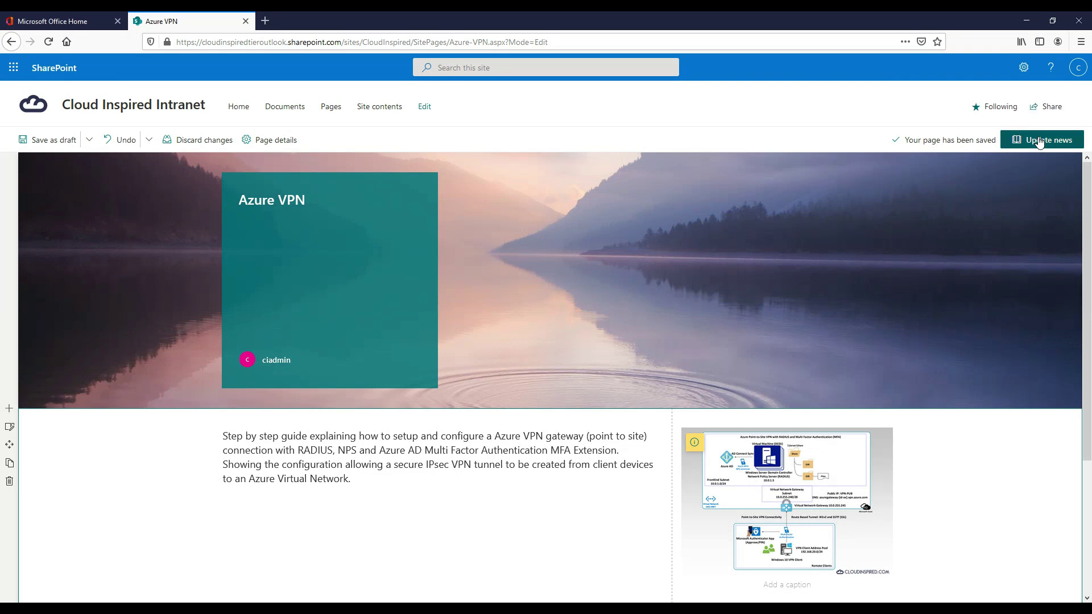
pyautogui.click(1049, 139)
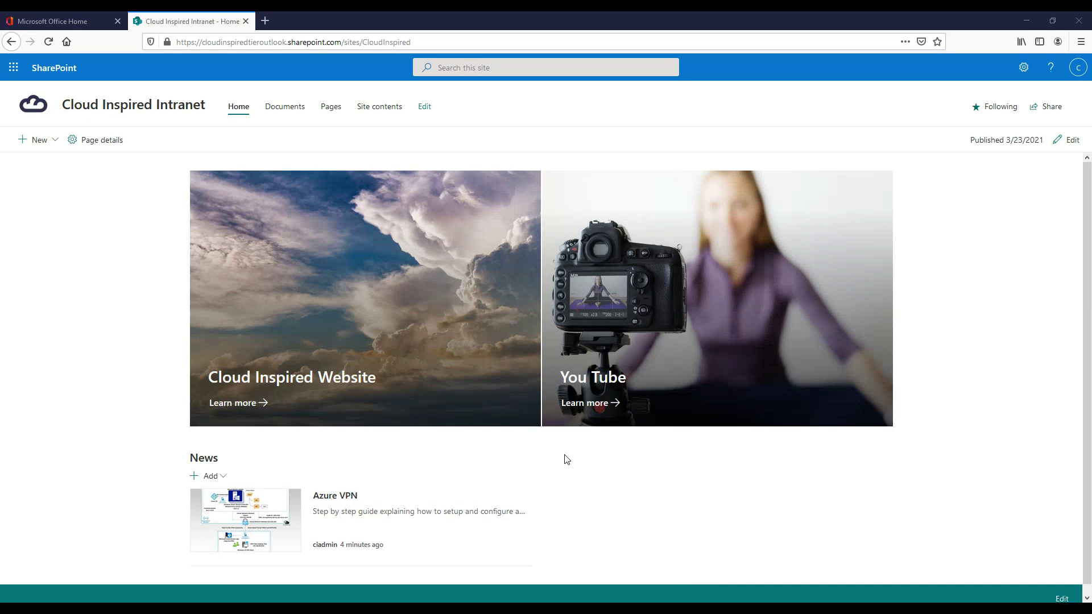
# Step: Try the Top story, Hub News and Carousel layouts for News, then settle on List
pyautogui.click(1067, 140)
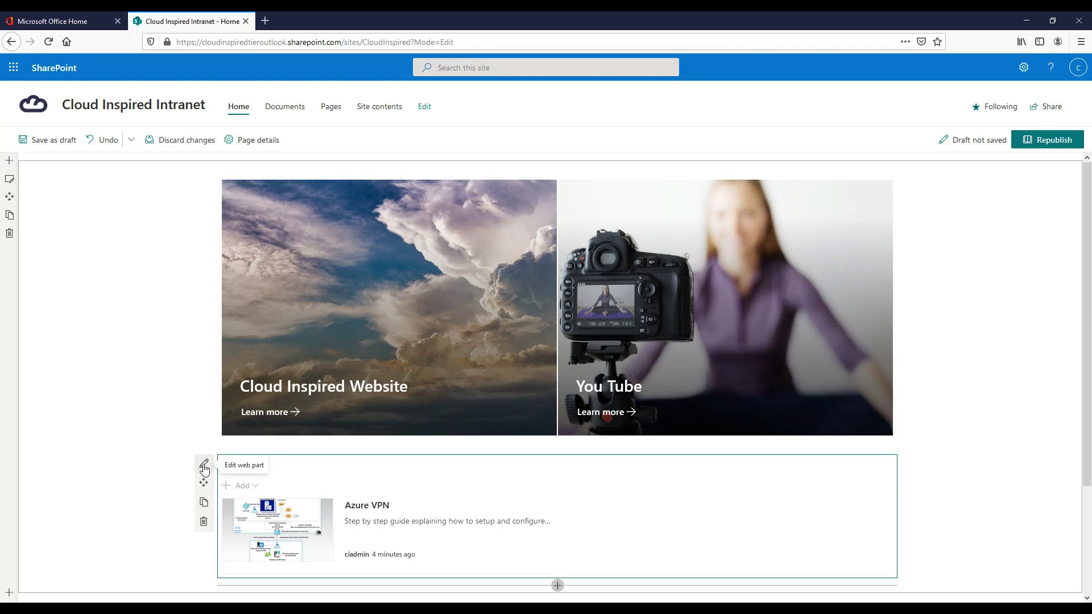
pyautogui.click(203, 464)
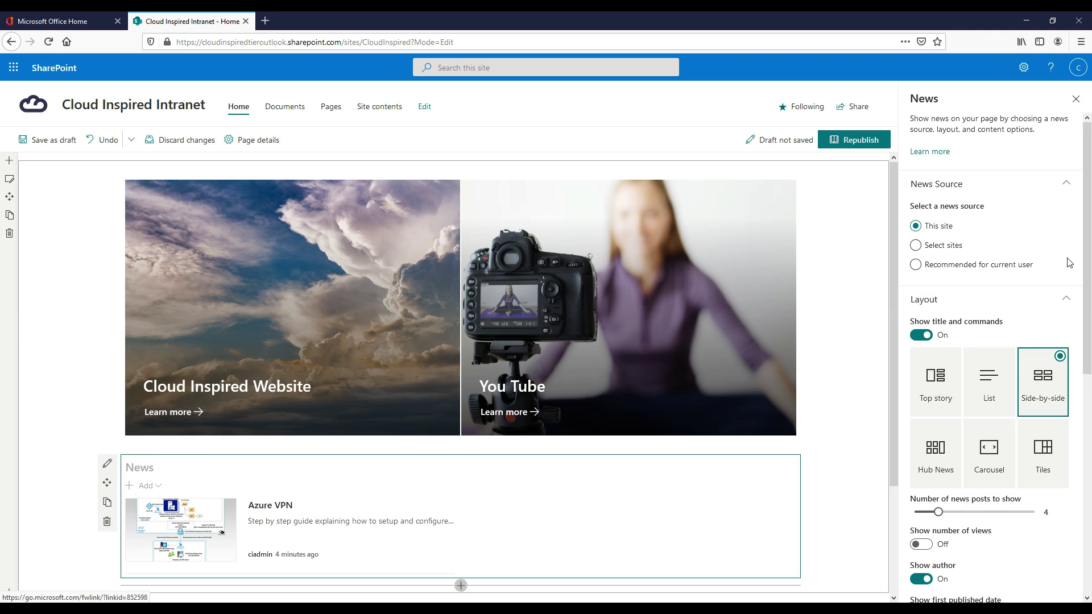
pyautogui.scroll(-3, 1001, 296)
pyautogui.click(989, 293)
pyautogui.click(937, 308)
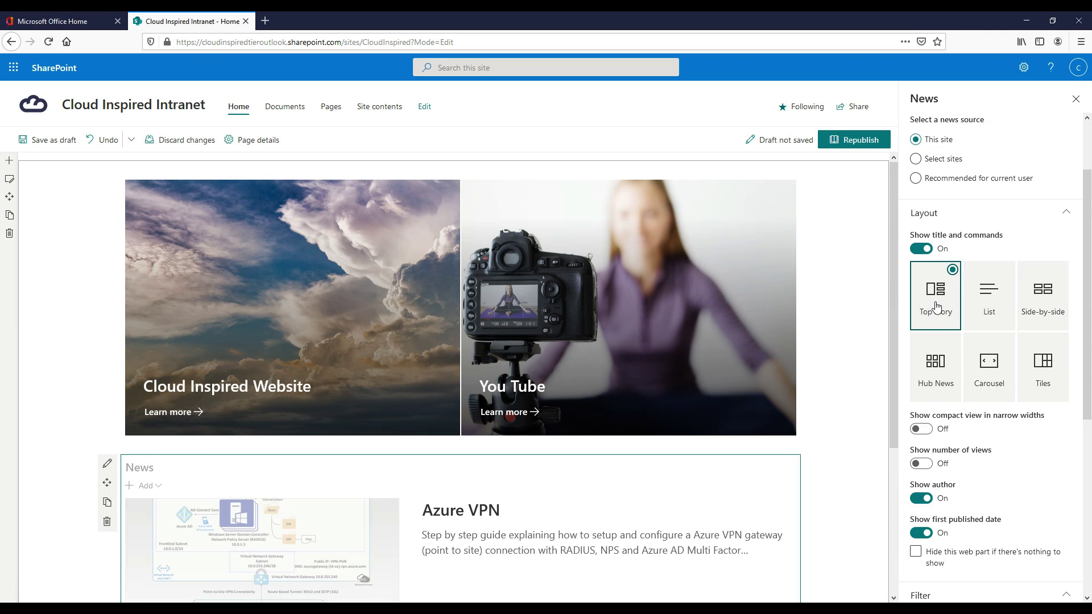
pyautogui.click(973, 315)
pyautogui.click(936, 370)
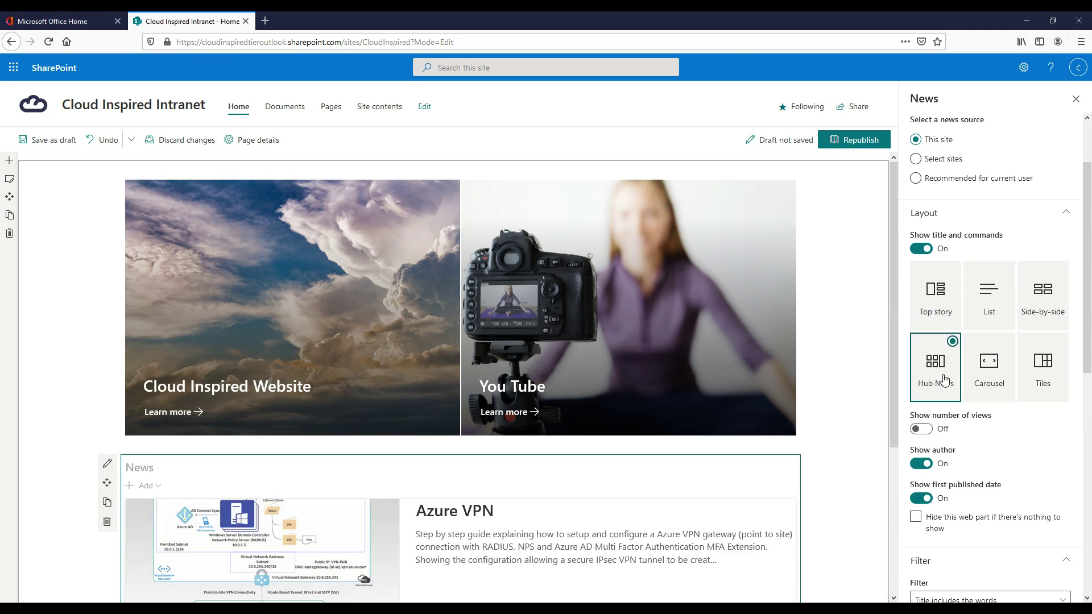
pyautogui.click(989, 370)
pyautogui.scroll(-3, 852, 392)
pyautogui.scroll(-3, 851, 392)
pyautogui.scroll(5, 854, 391)
pyautogui.click(990, 301)
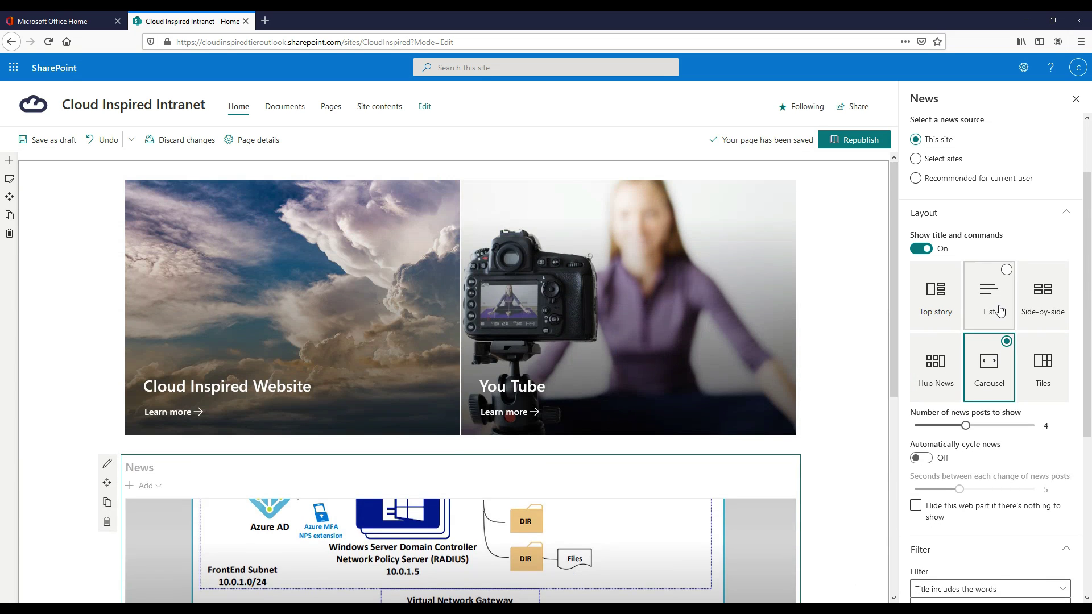
# Step: Turn off Show author and Show first published date for the news posts
pyautogui.scroll(-2, 1000, 310)
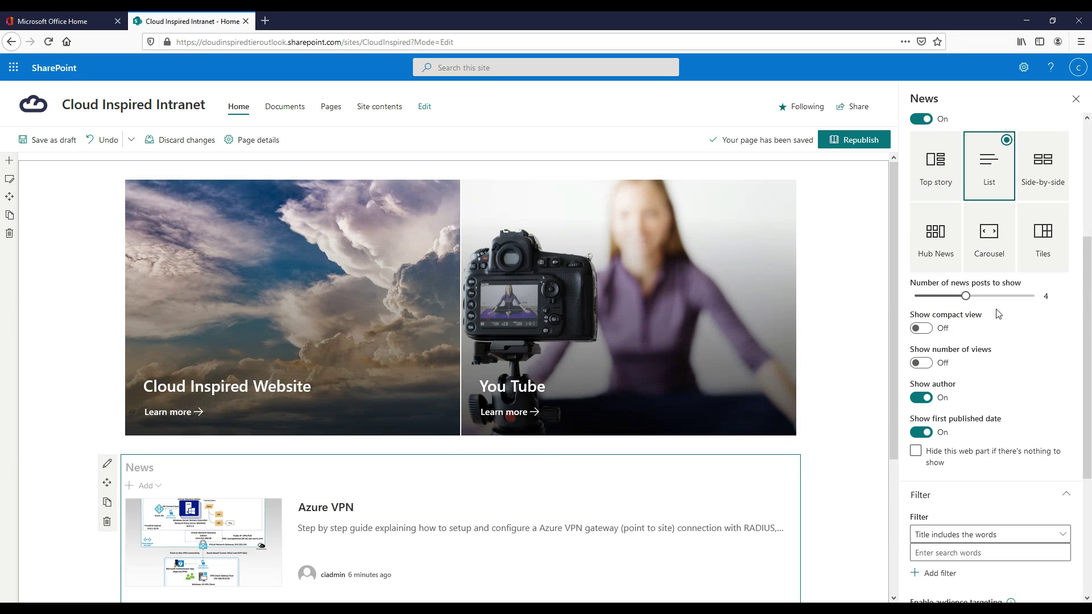
pyautogui.click(921, 433)
pyautogui.click(921, 397)
pyautogui.scroll(-4, 992, 398)
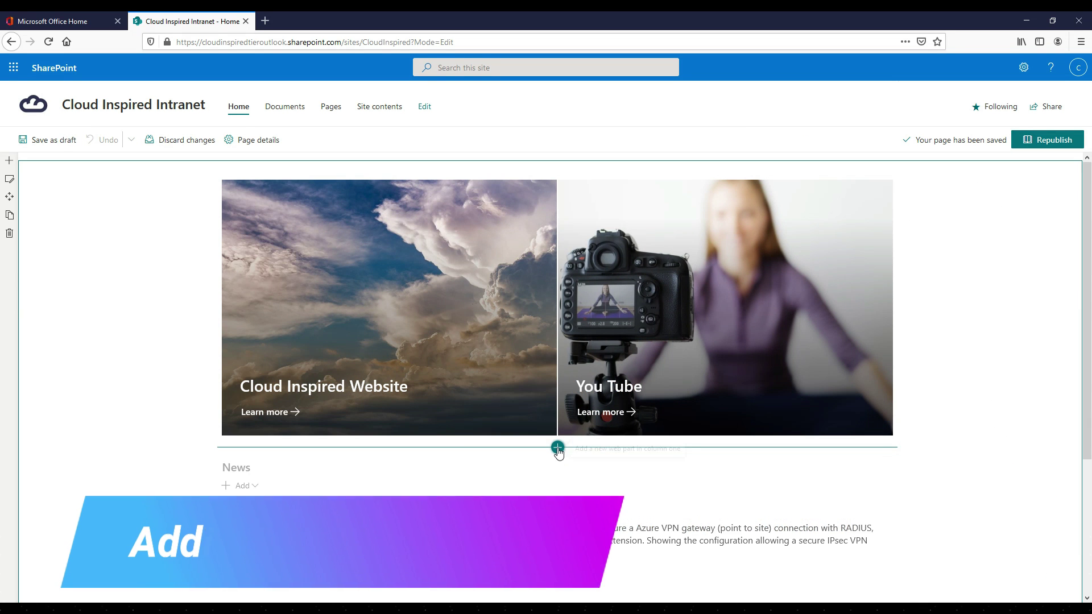
# Step: Insert an Events web part below the hero tiles and begin adding a new event
pyautogui.click(558, 448)
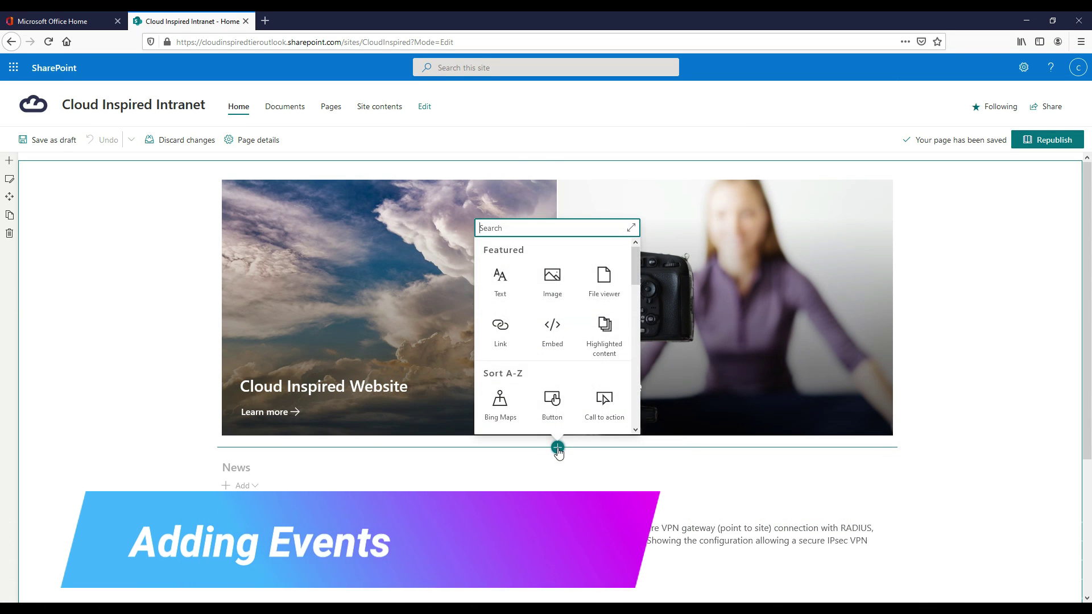
pyautogui.write('event')
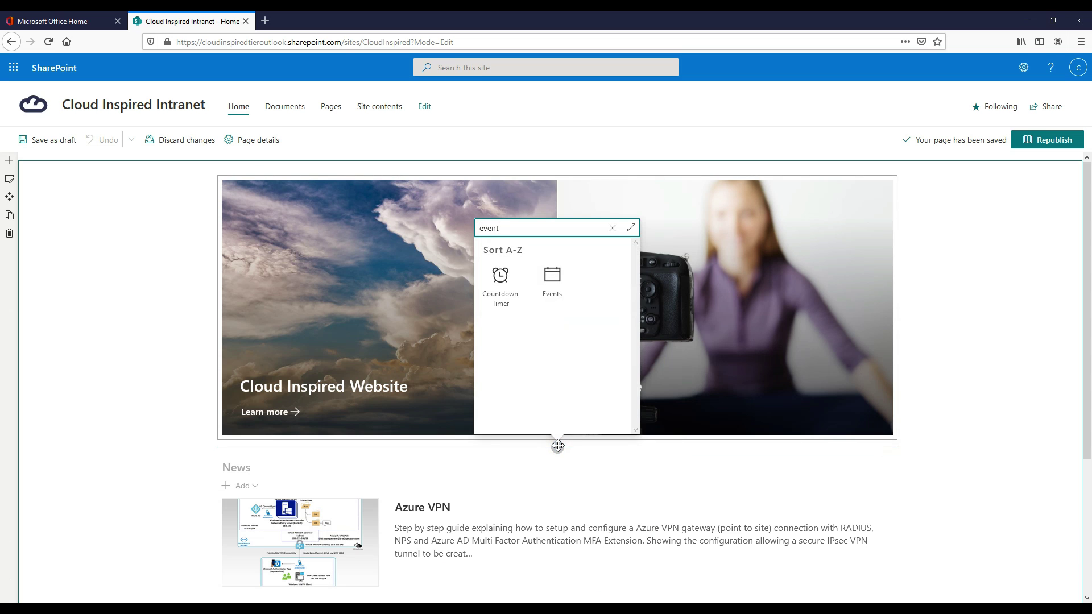
pyautogui.click(553, 282)
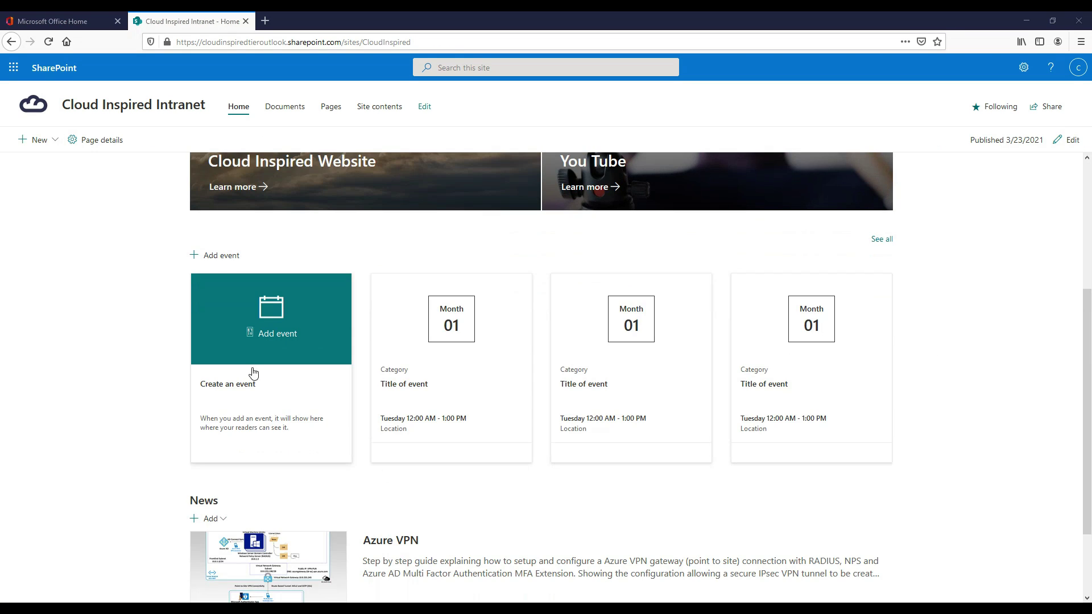
pyautogui.click(267, 337)
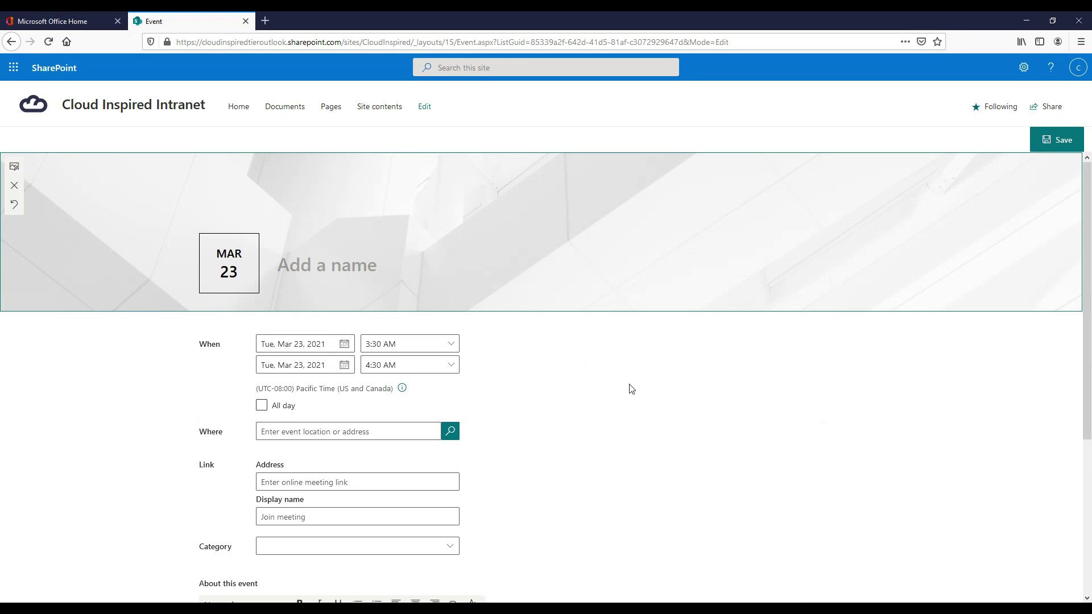
# Step: Title the event DevOps Live Virtual Event, make it all day, add its link, category Meeting
pyautogui.write('DevOps Live Virtual Event')
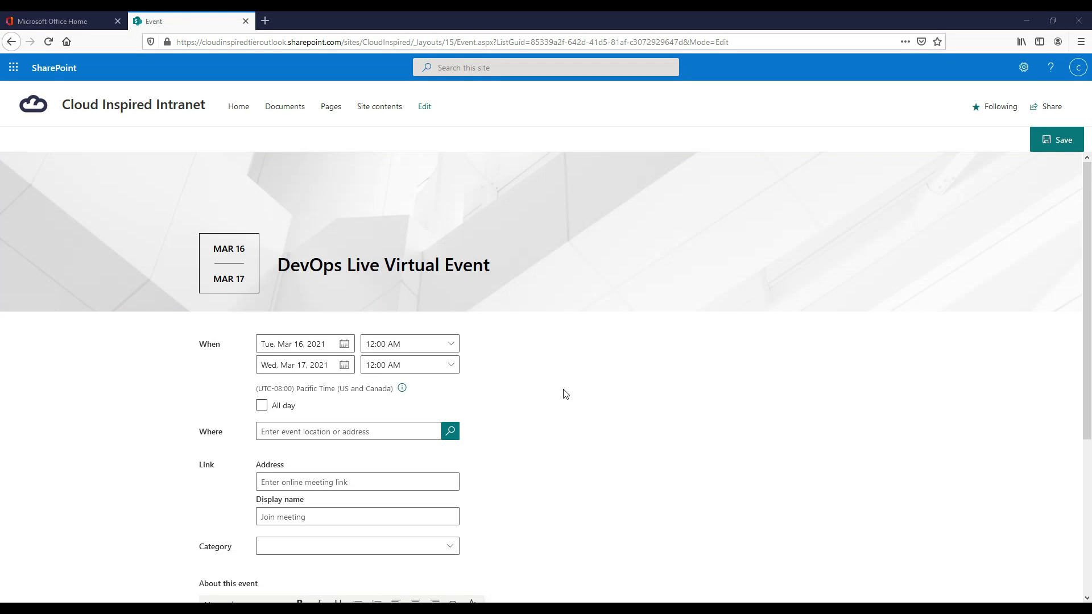
pyautogui.click(261, 408)
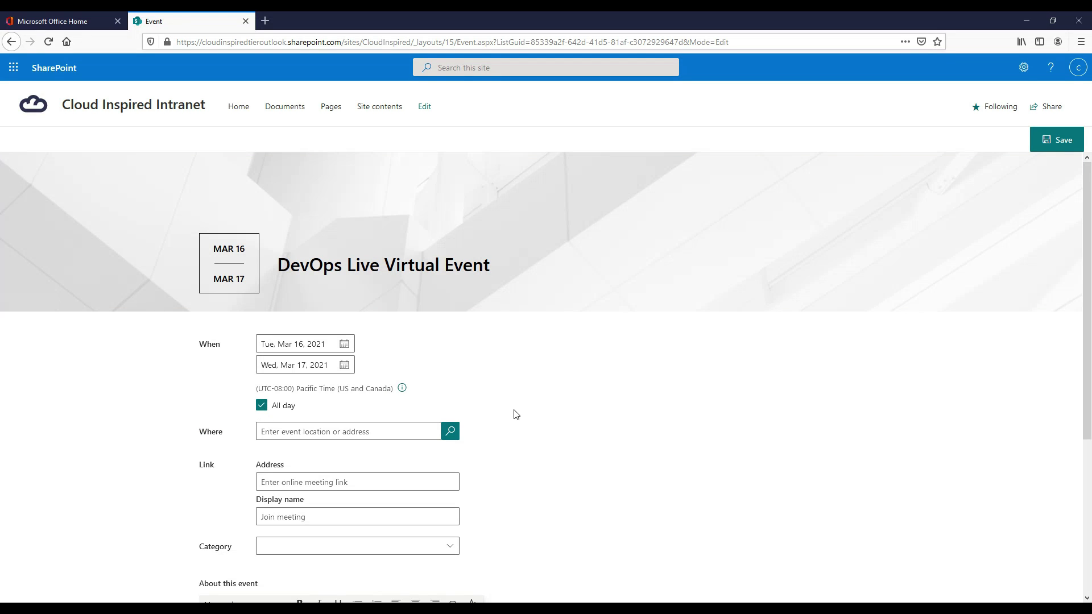
pyautogui.scroll(-1, 518, 403)
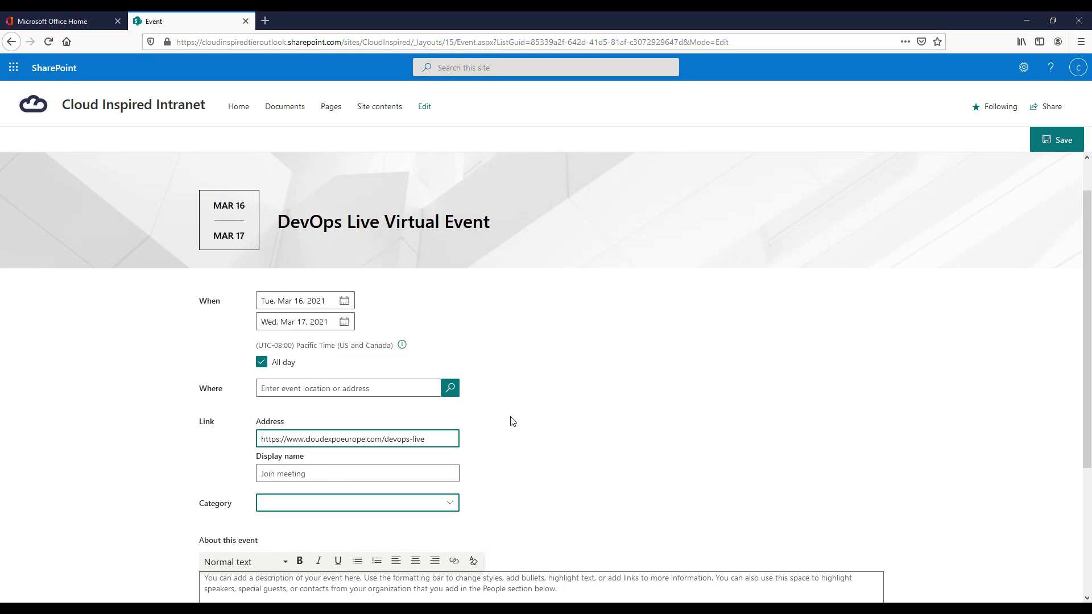
pyautogui.click(504, 431)
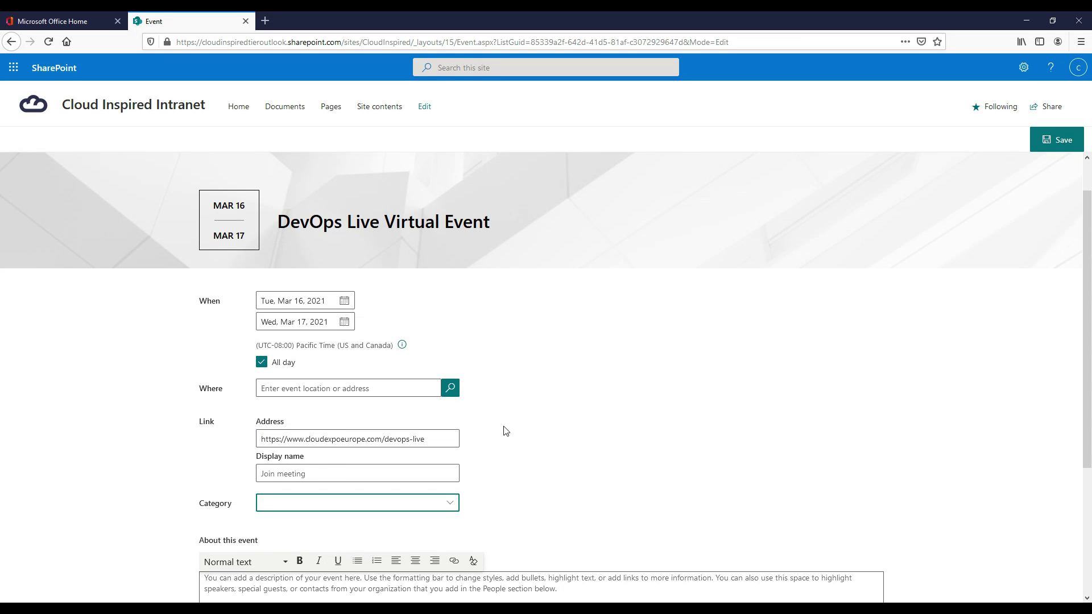
pyautogui.click(459, 505)
pyautogui.click(409, 340)
# Step: Give the event the description 'Book now for DevOps live virtual event!' and location London
pyautogui.scroll(-2, 553, 356)
pyautogui.click(378, 506)
pyautogui.write('Book now for DevOps live virtual event!')
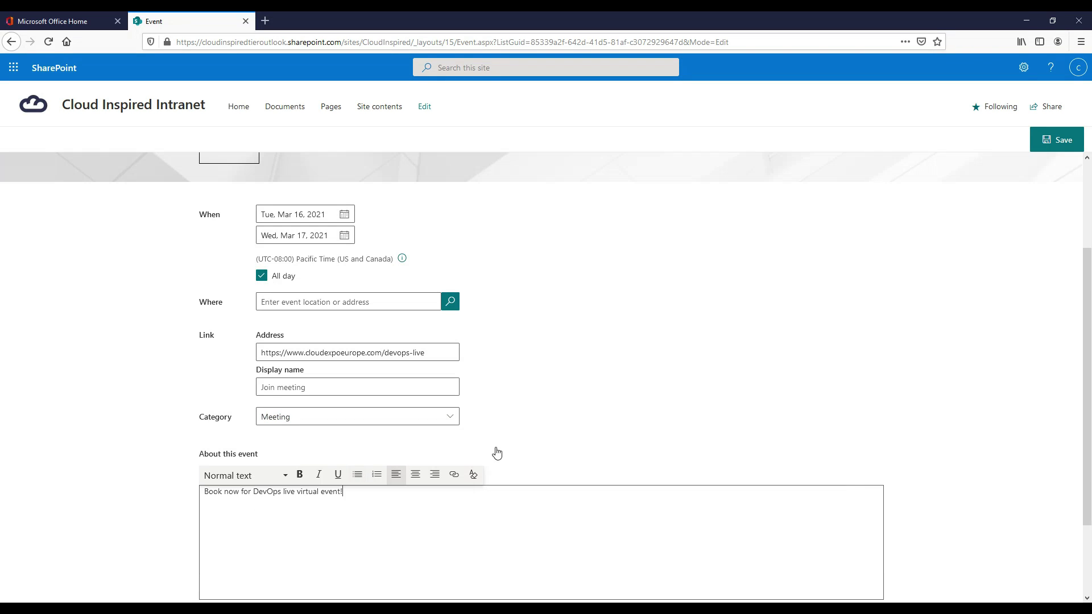
pyautogui.scroll(3, 597, 386)
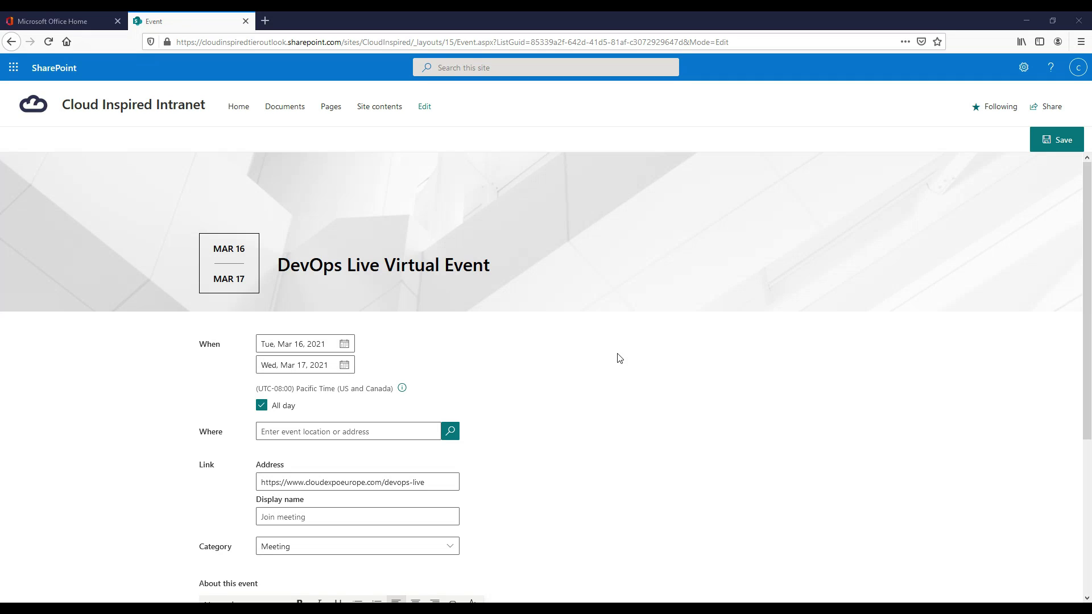
pyautogui.click(380, 432)
pyautogui.write('London')
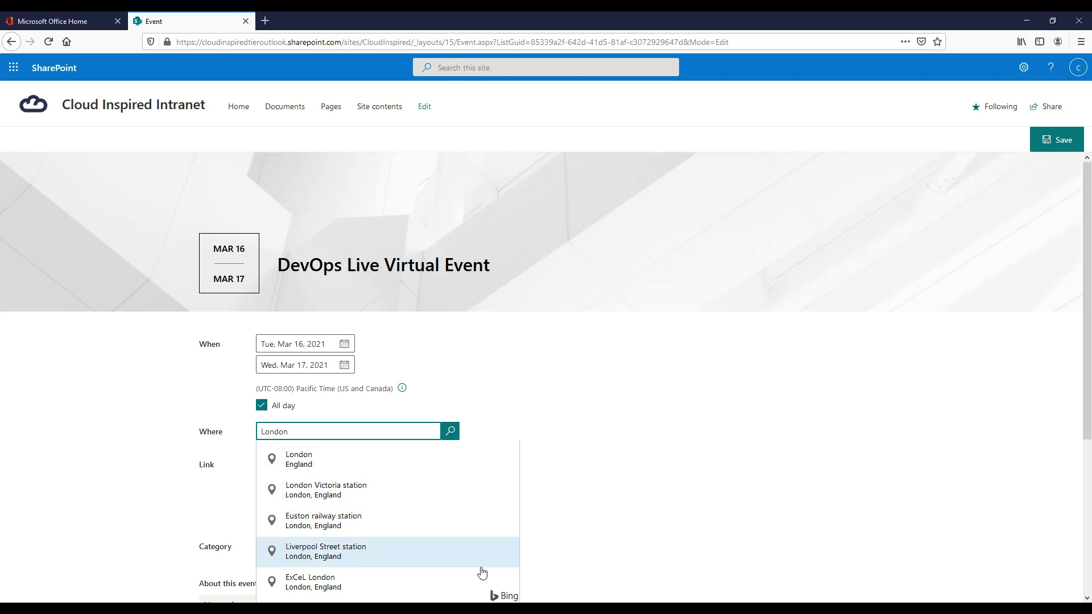
# Step: Save the event, switch the Events layout to Compact, and republish the home page
pyautogui.click(1057, 140)
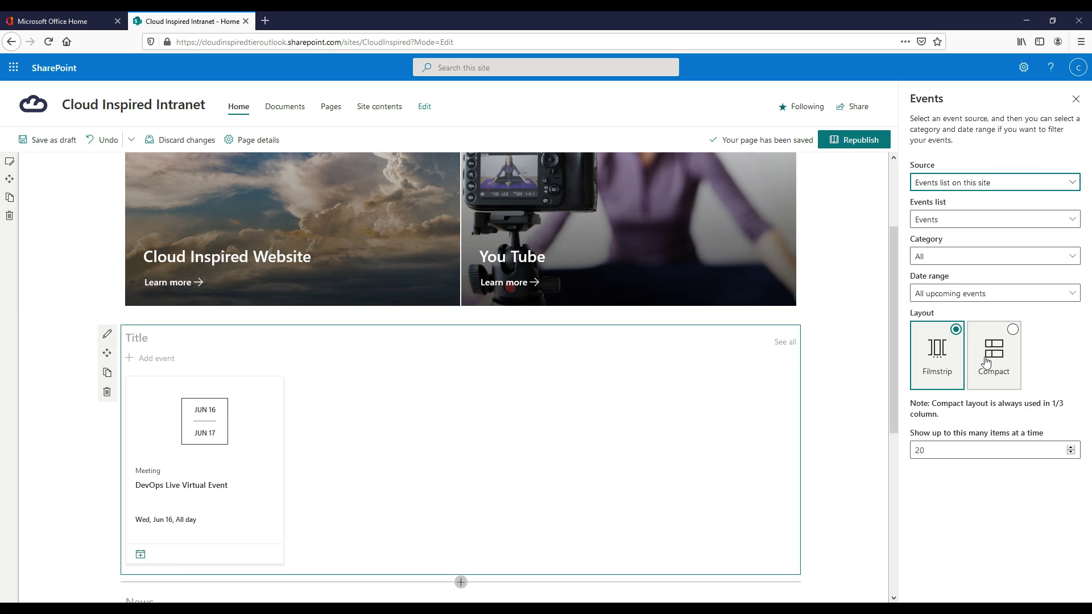
pyautogui.click(986, 363)
pyautogui.click(859, 143)
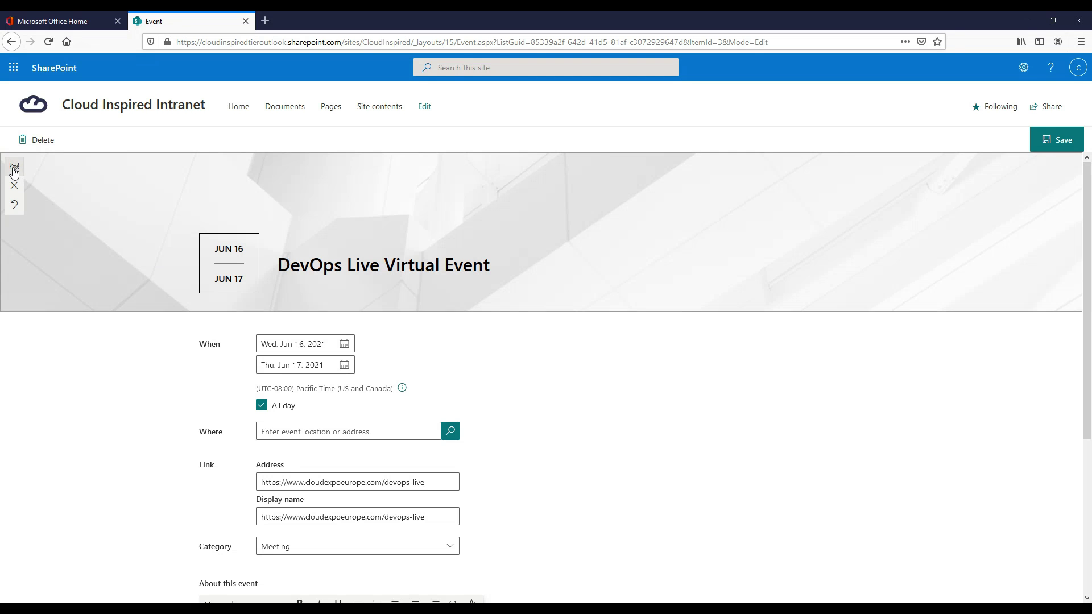
# Step: Insert a stock photo as the event's header image and save the event
pyautogui.click(14, 168)
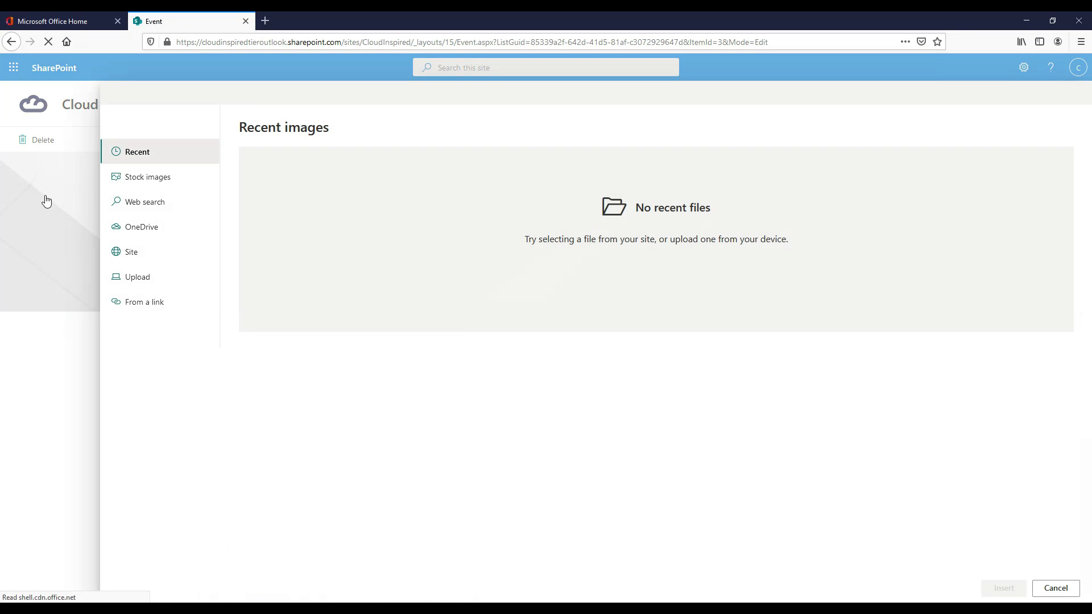
pyautogui.click(164, 183)
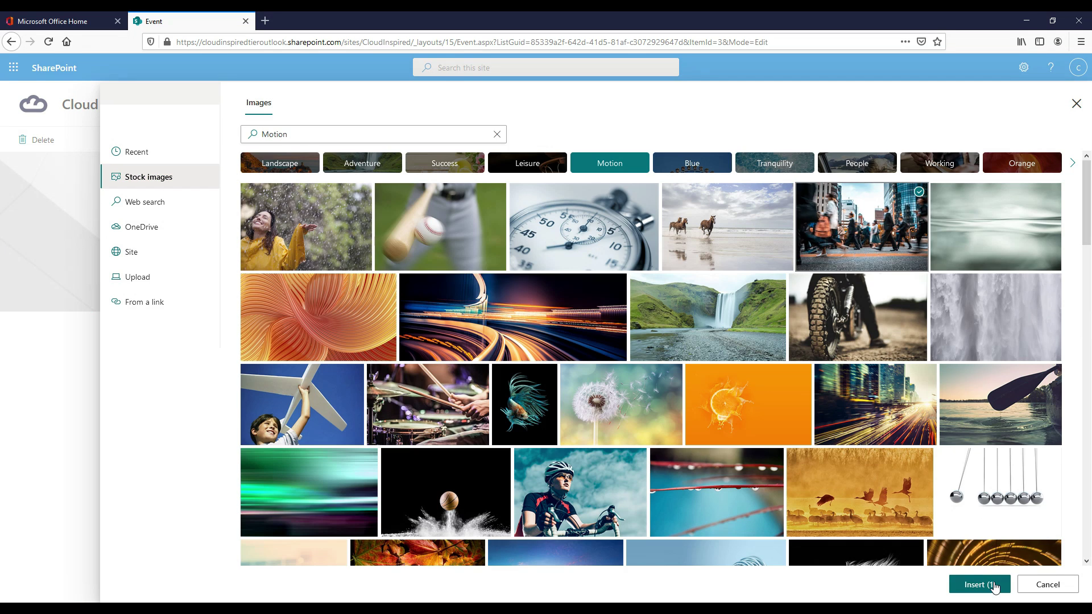
pyautogui.click(994, 586)
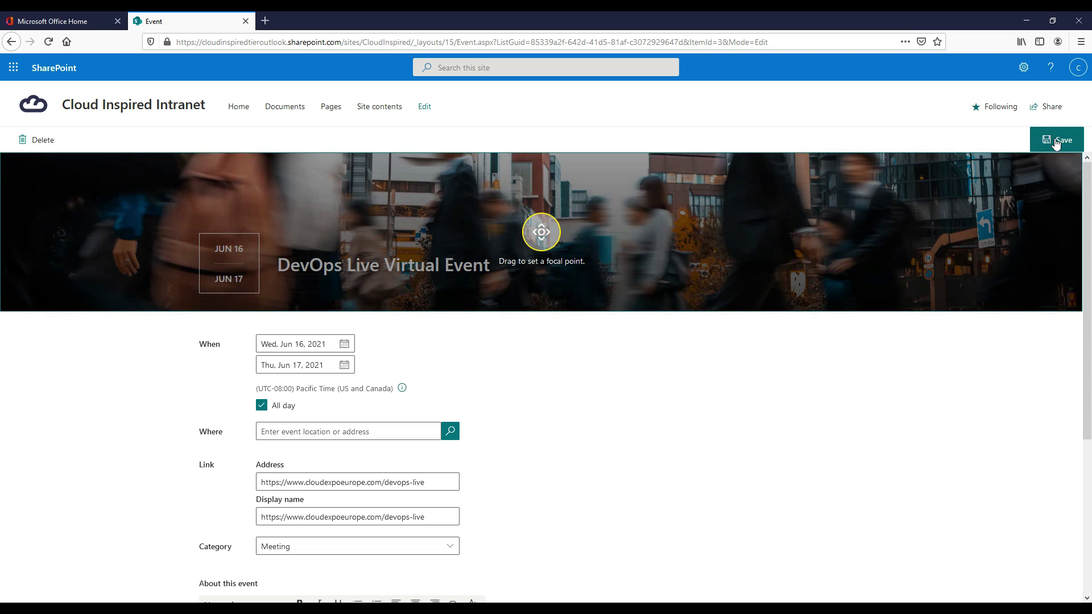
pyautogui.click(1057, 140)
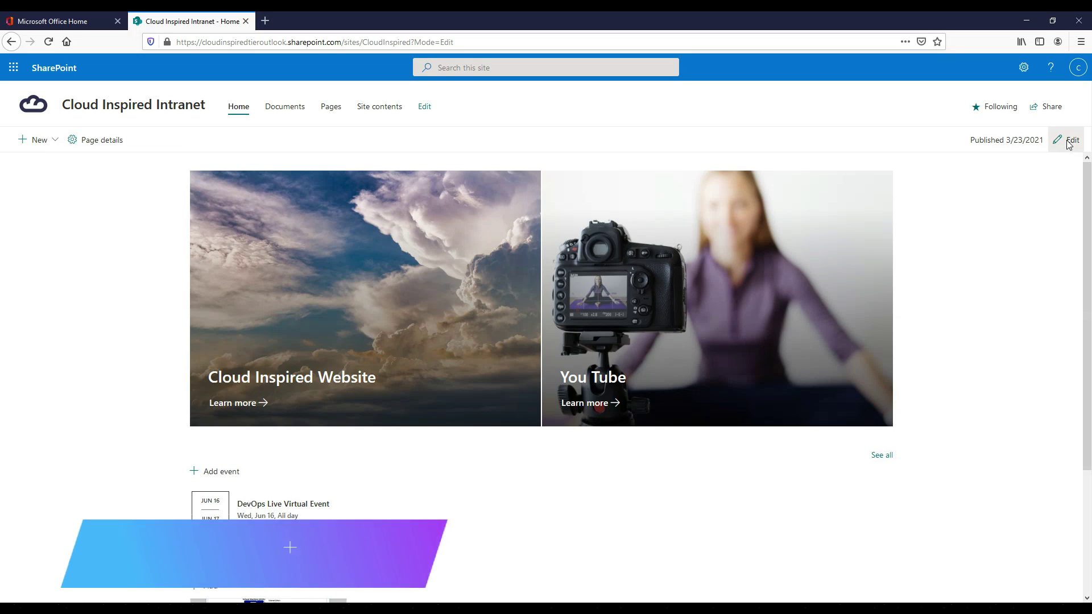
# Step: Change the top section to a one-third right layout and bring up web parts for the right column
pyautogui.click(1063, 141)
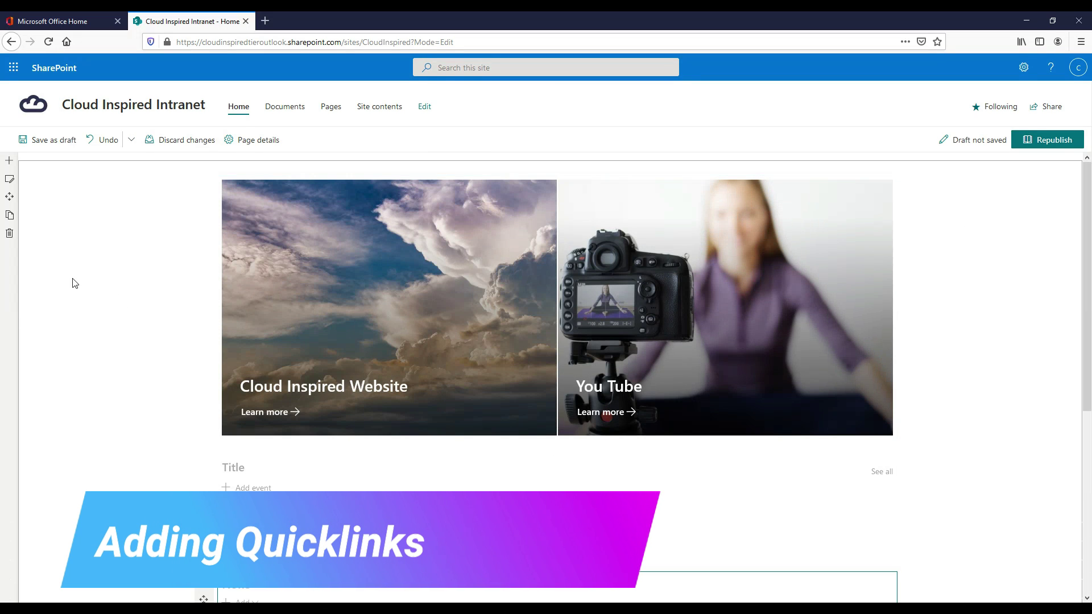
pyautogui.click(9, 179)
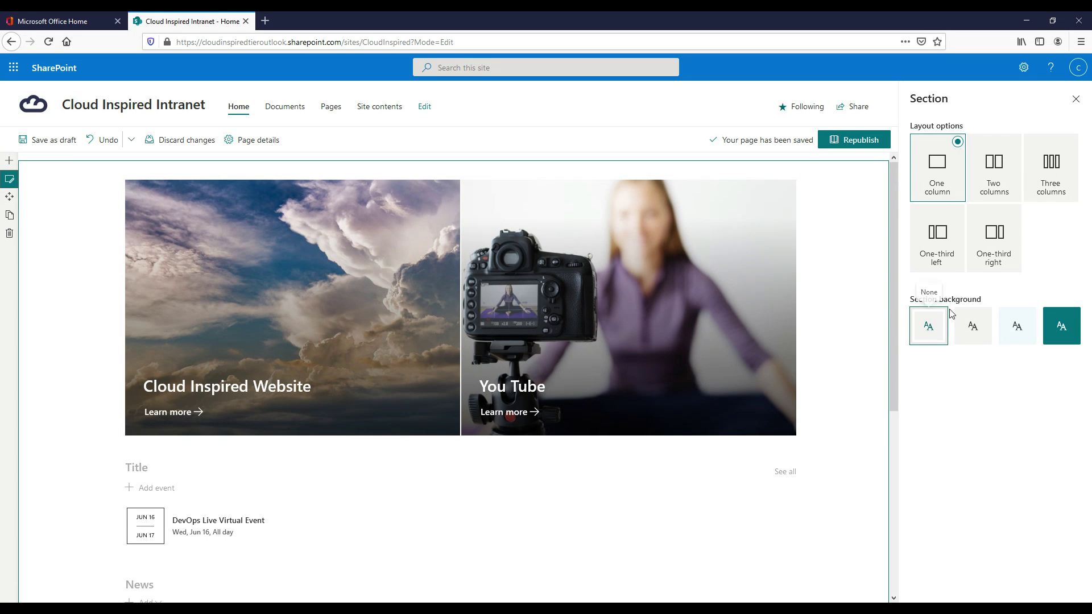
pyautogui.click(1007, 257)
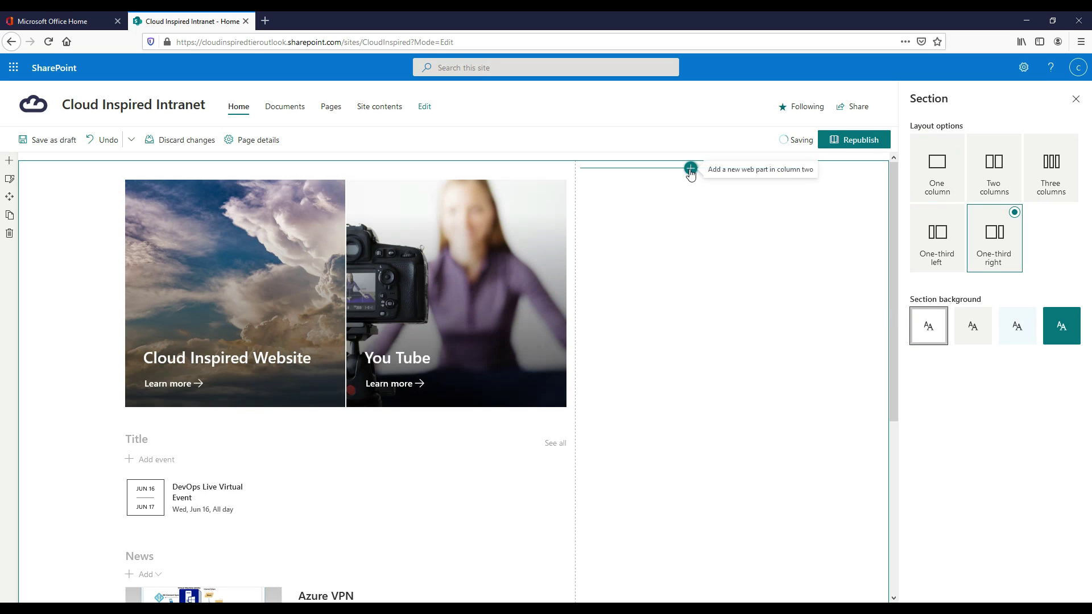
pyautogui.click(690, 169)
pyautogui.moveTo(766, 224); pyautogui.dragTo(777, 344)
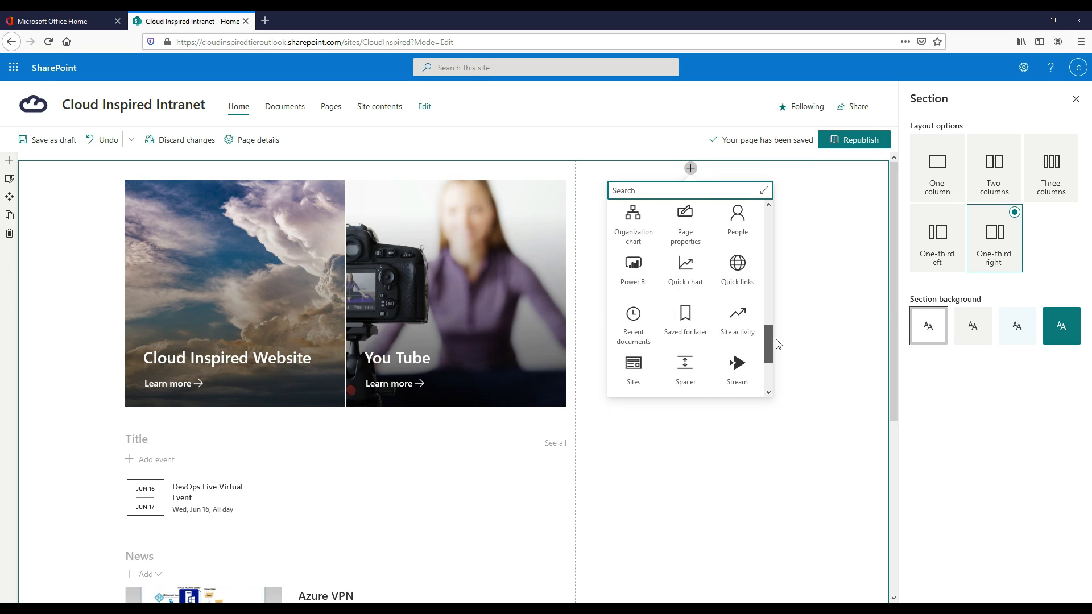
pyautogui.click(738, 267)
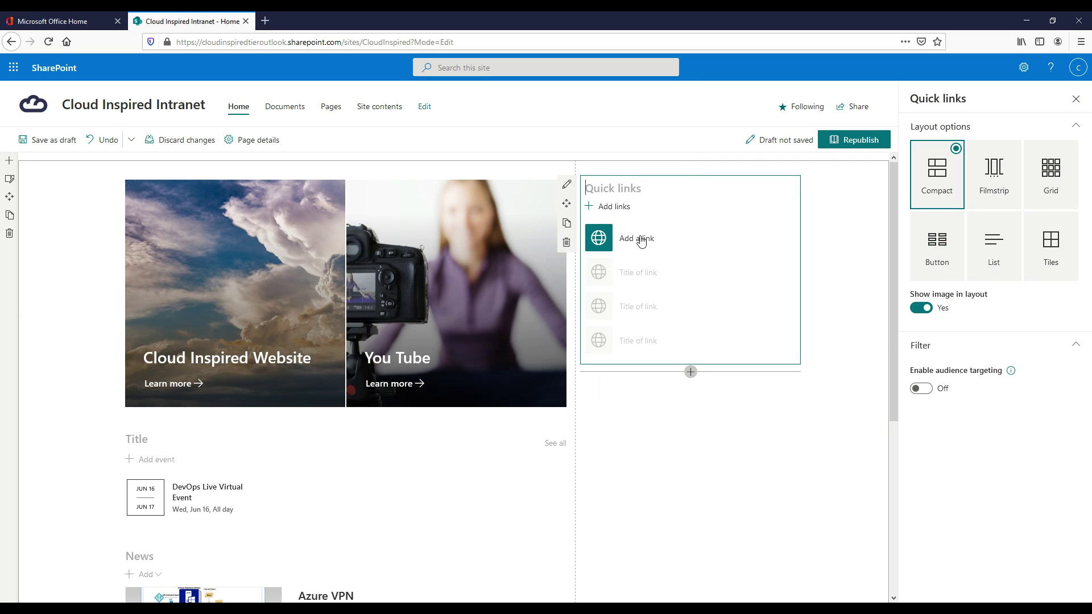
pyautogui.click(641, 240)
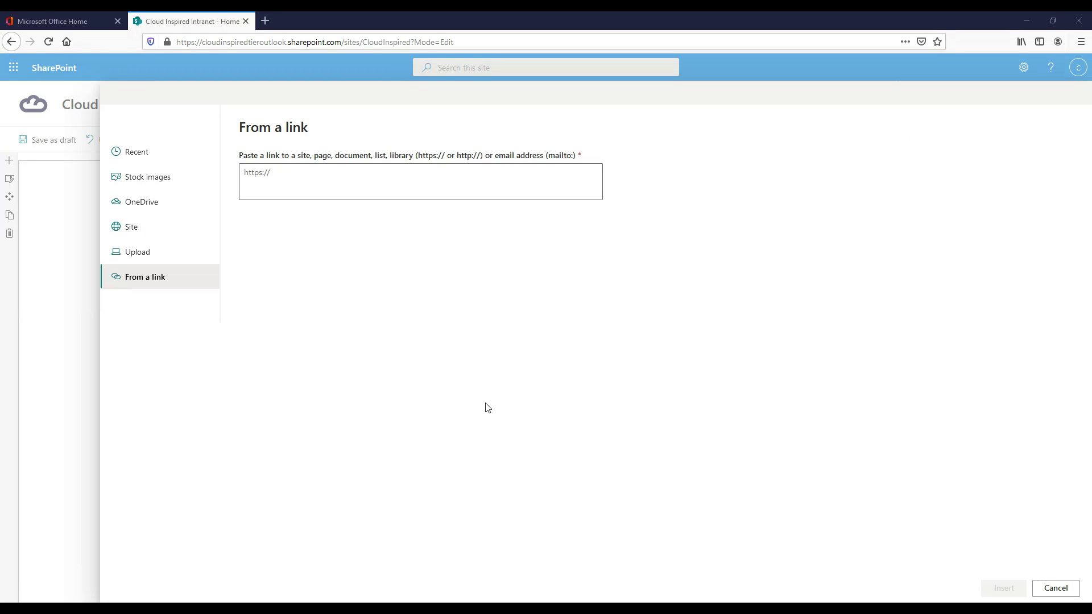
pyautogui.click(434, 178)
pyautogui.write('https://www.microsoft.com')
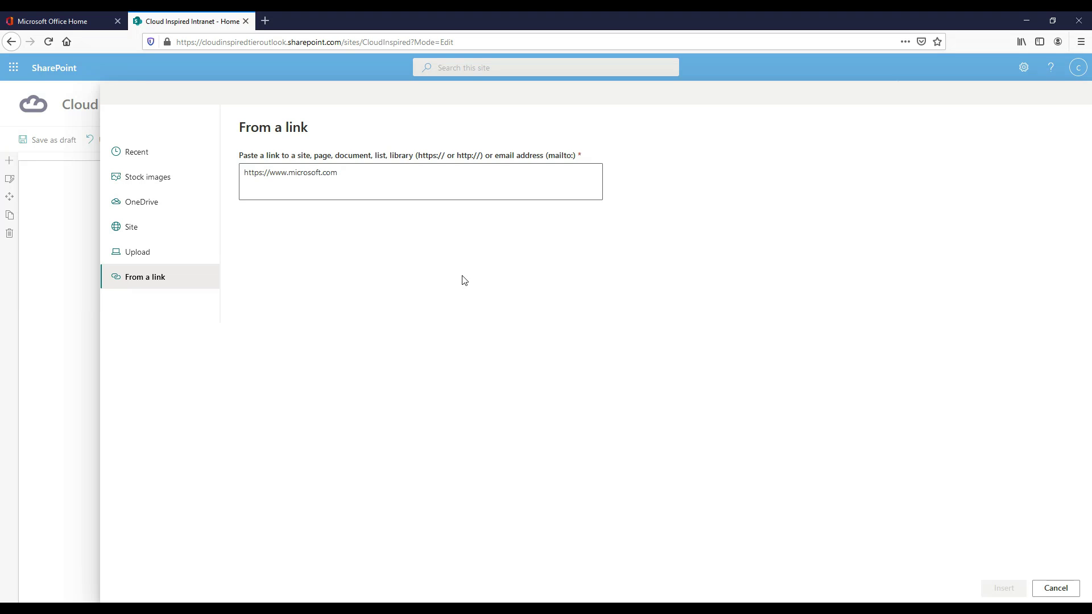
pyautogui.click(1000, 594)
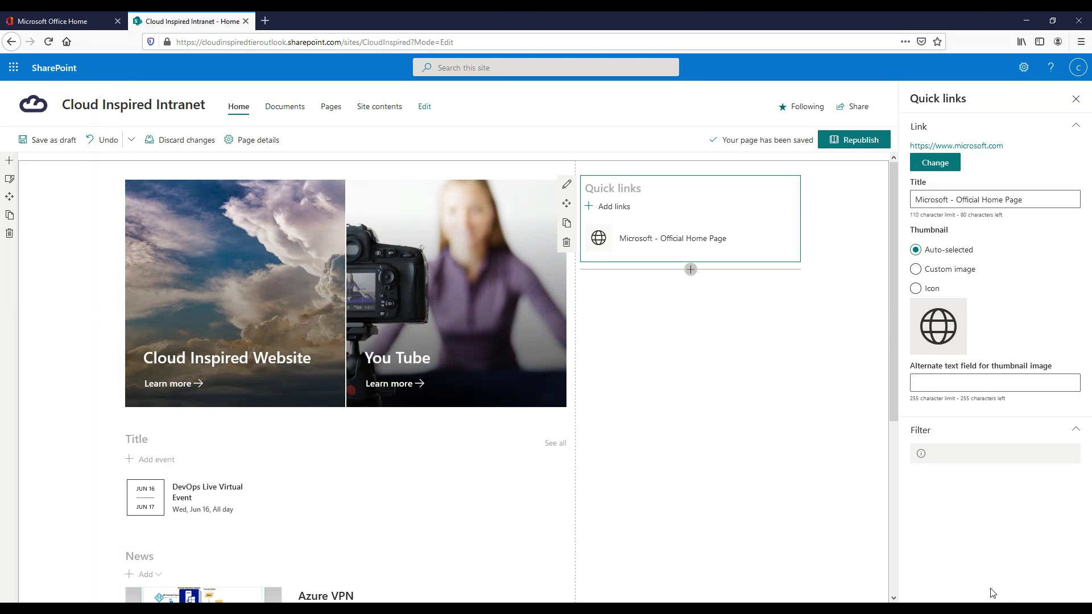
# Step: Switch the Microsoft link's thumbnail to an icon and bring up the icon choices
pyautogui.moveTo(710, 233)
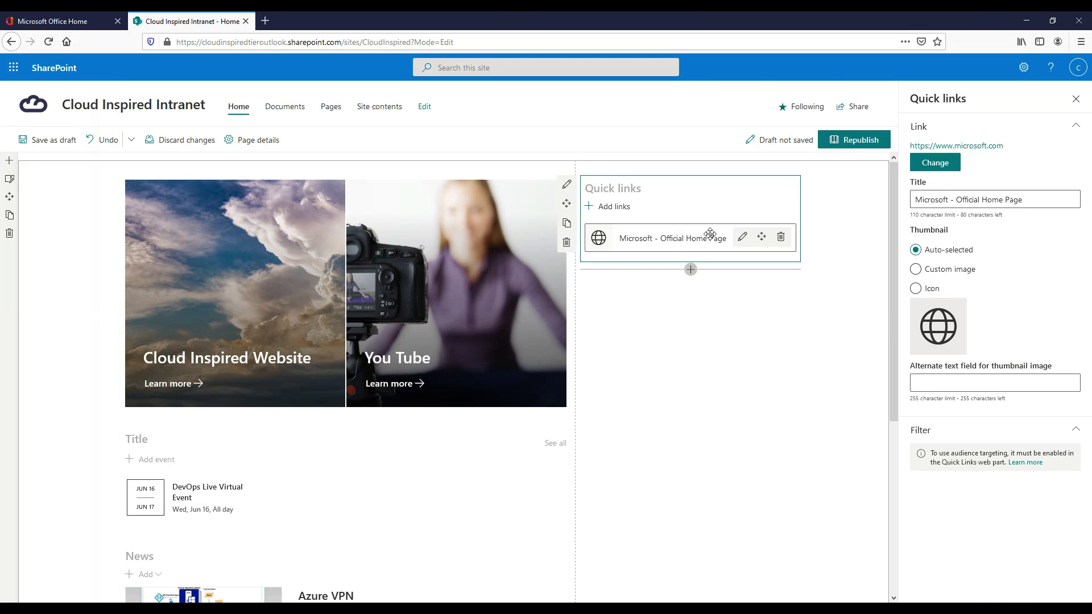
pyautogui.click(928, 289)
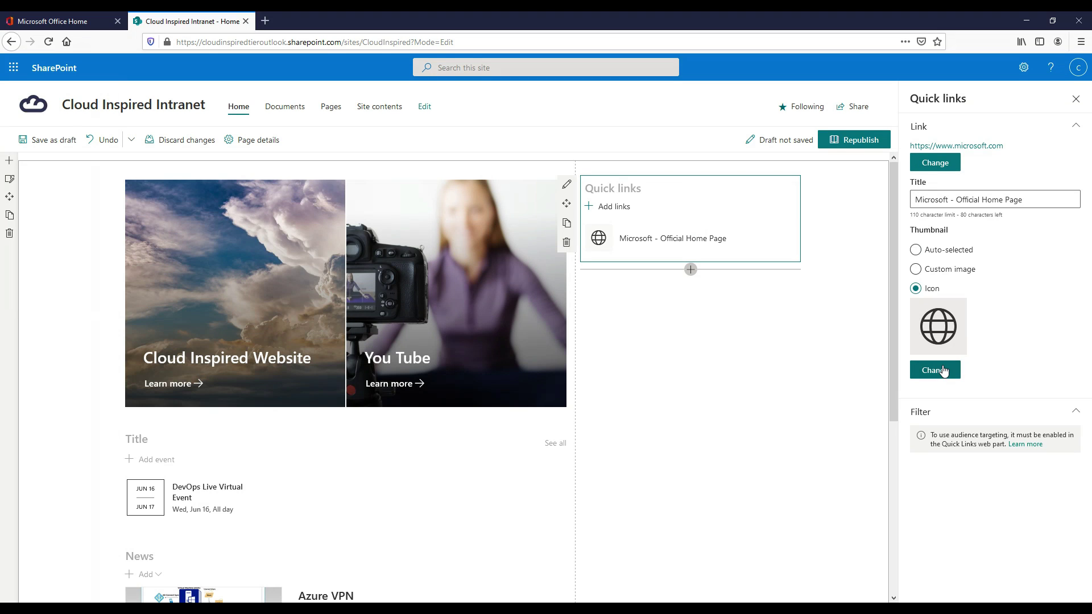
pyautogui.click(942, 371)
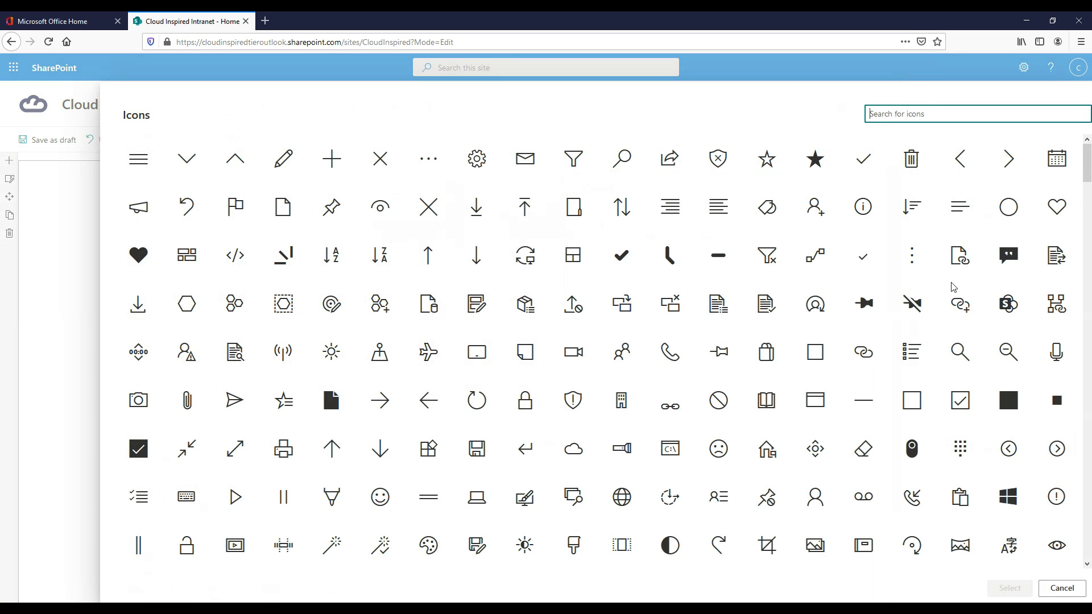
# Step: Pick the world globe icon as the Microsoft link's thumbnail
pyautogui.scroll(-7, 954, 287)
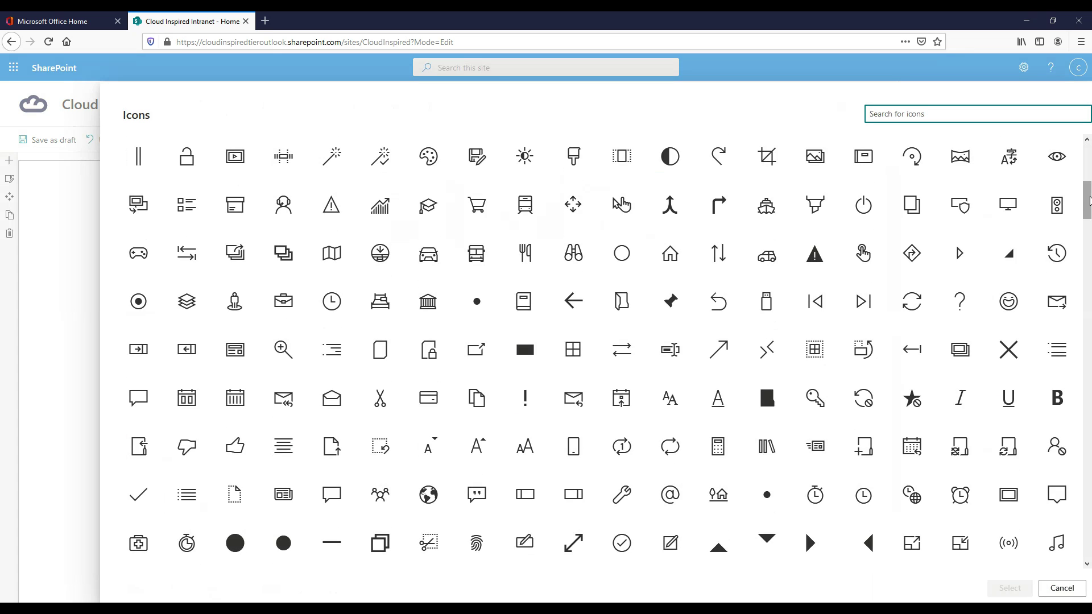
pyautogui.moveTo(1089, 201)
pyautogui.mouseDown()
pyautogui.moveTo(1089, 289)
pyautogui.moveTo(1088, 204)
pyautogui.mouseUp()
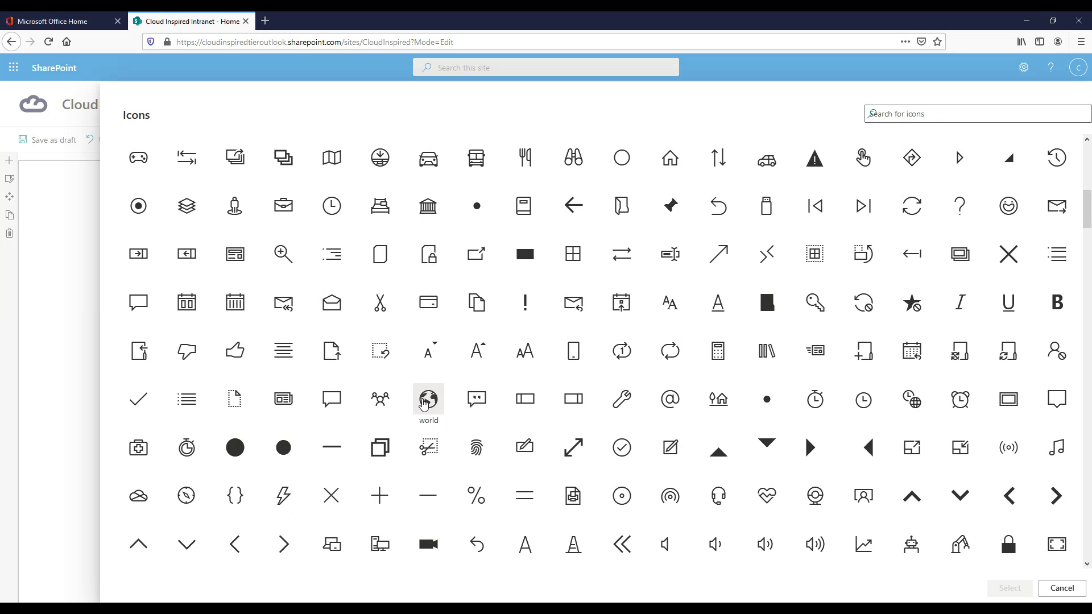
pyautogui.click(424, 401)
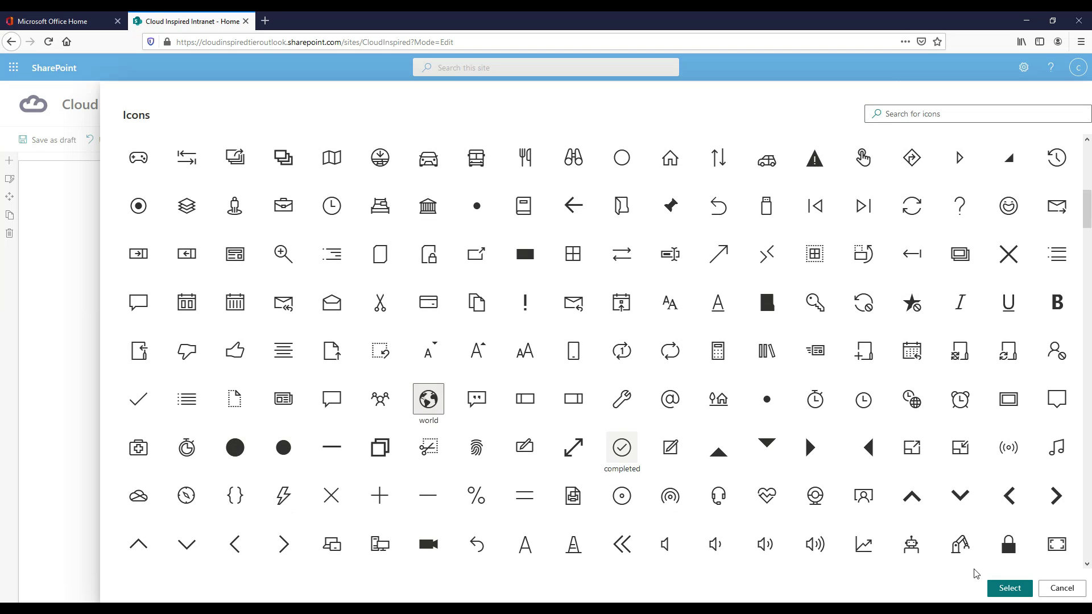
pyautogui.click(1005, 589)
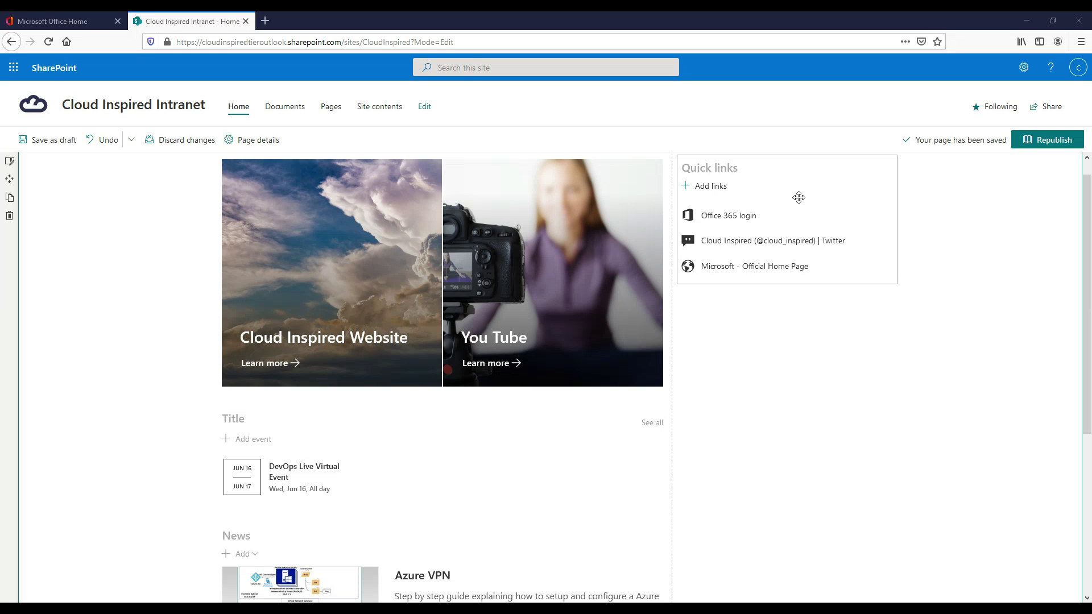
# Step: Preview the Quick links in Compact, Filmstrip, Grid and Tiles layouts
pyautogui.click(664, 163)
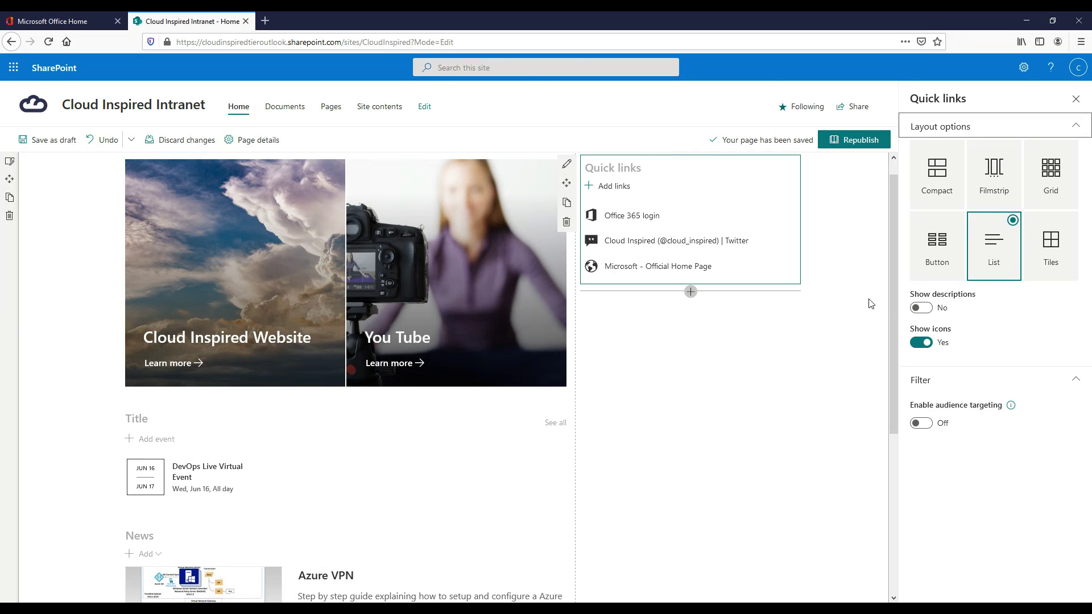
pyautogui.click(940, 184)
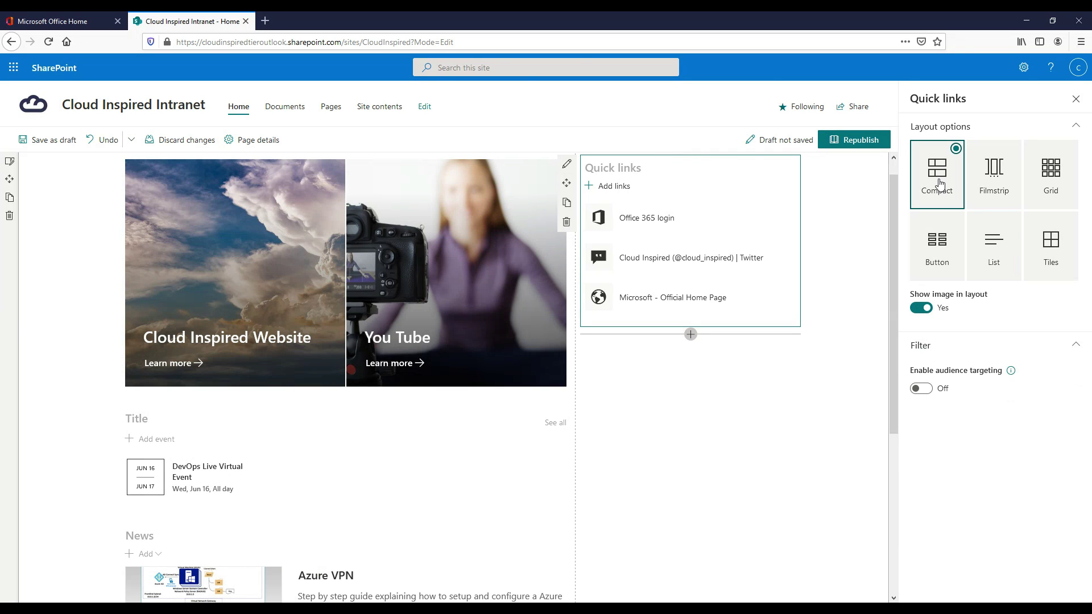
pyautogui.click(989, 188)
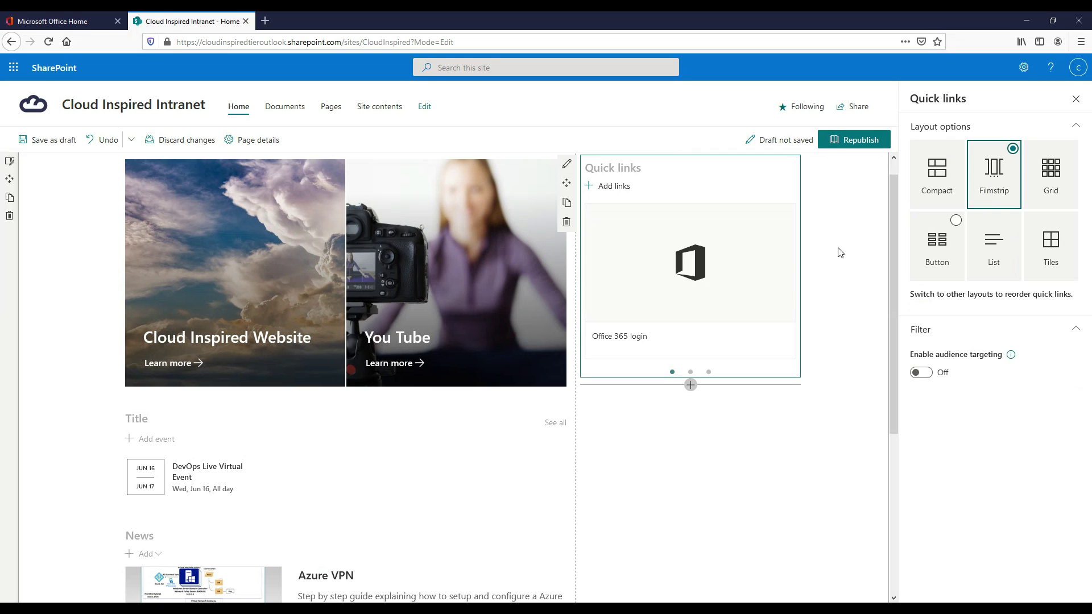
pyautogui.click(783, 283)
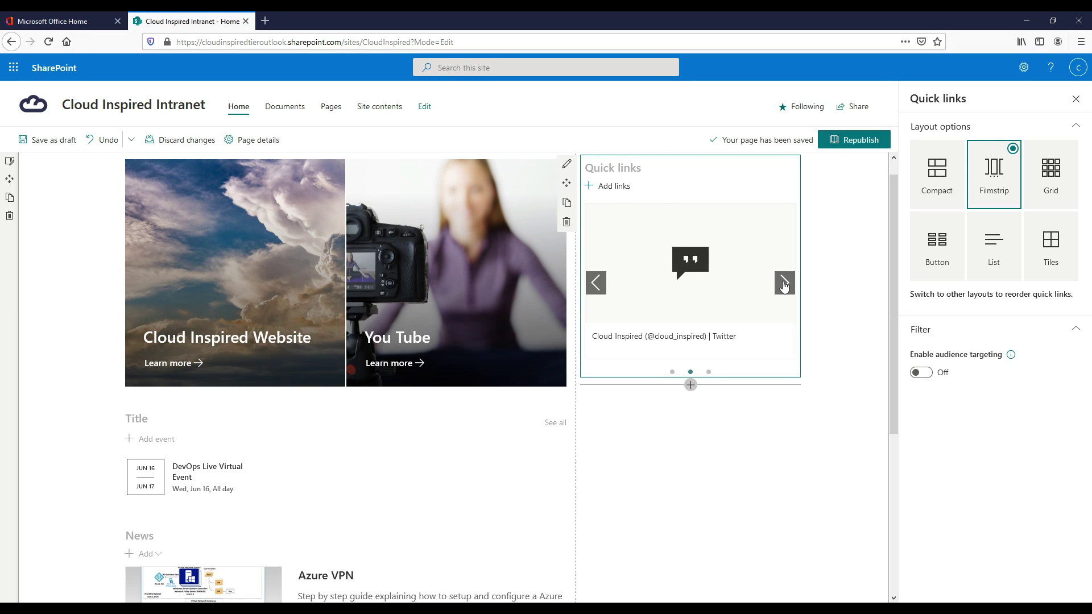
pyautogui.click(784, 283)
pyautogui.click(1050, 169)
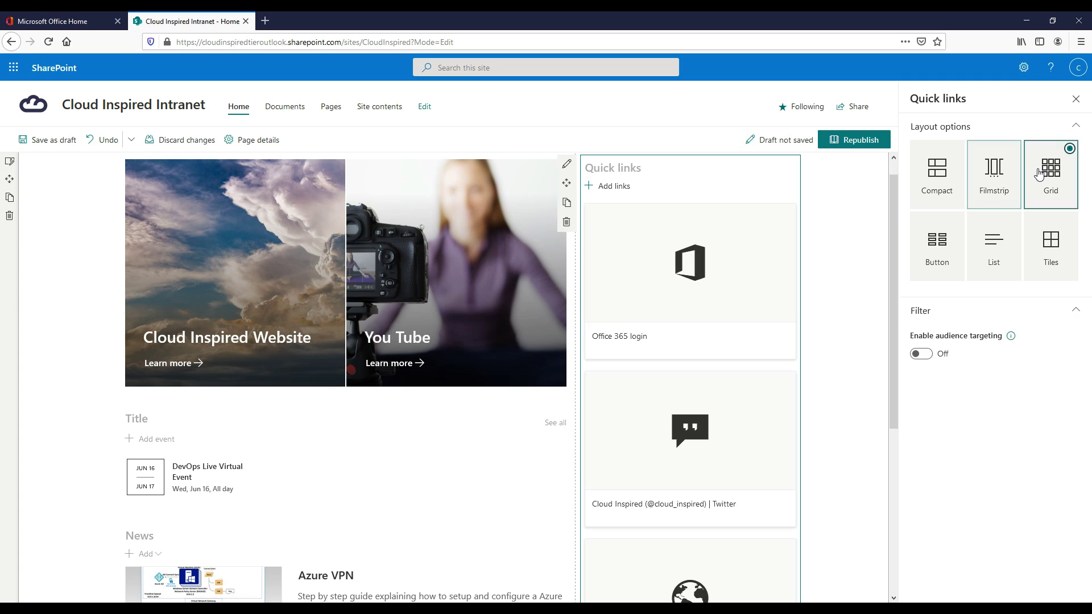
pyautogui.scroll(-4, 861, 293)
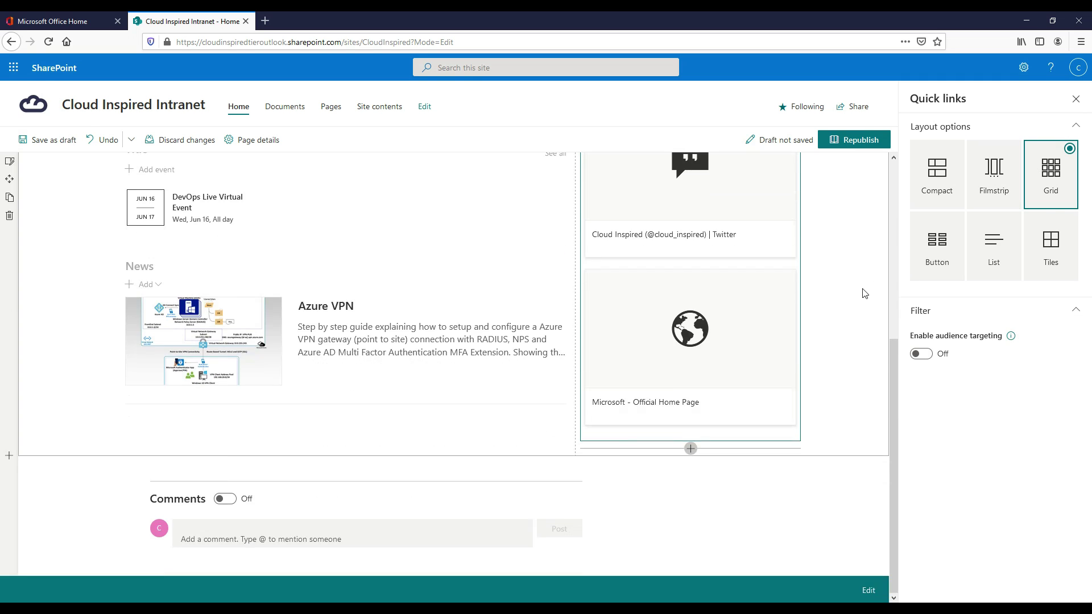
pyautogui.scroll(5, 861, 292)
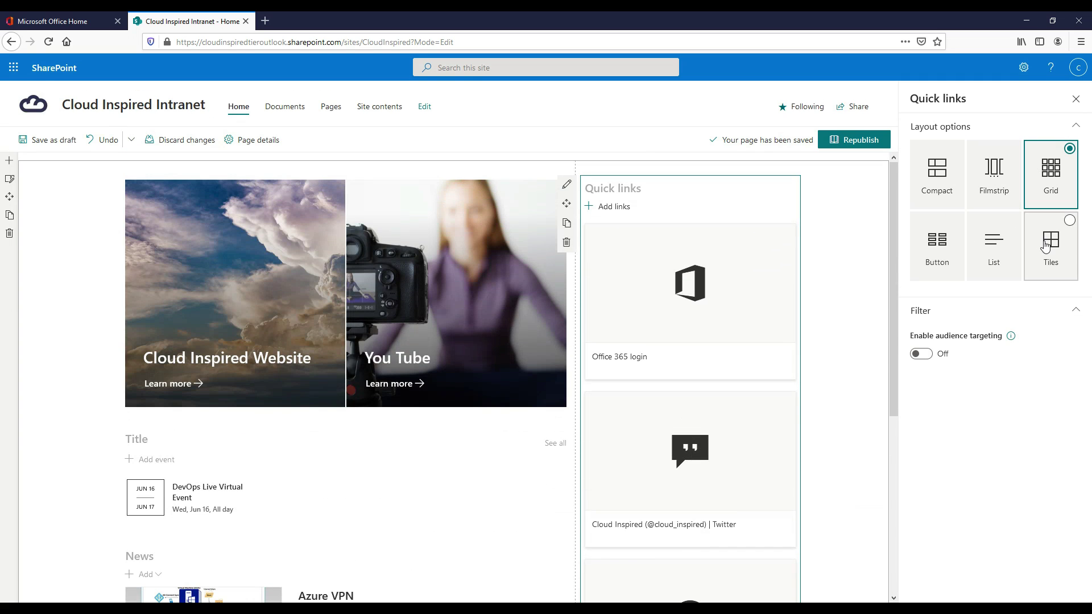
pyautogui.click(1046, 246)
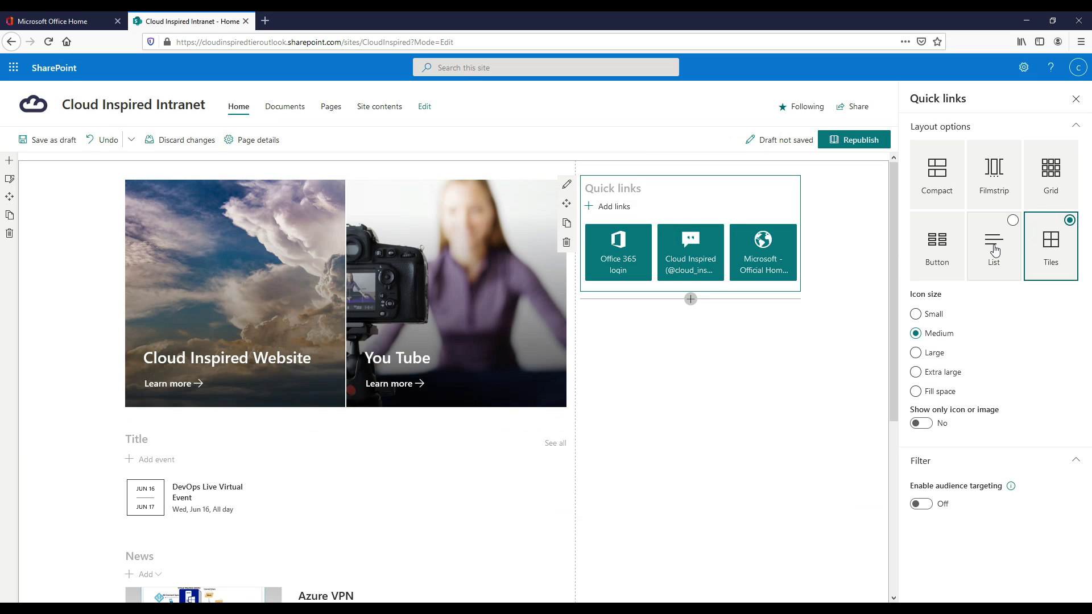
# Step: Set the Quick links to Button layout with Fill color appearance and republish
pyautogui.click(935, 244)
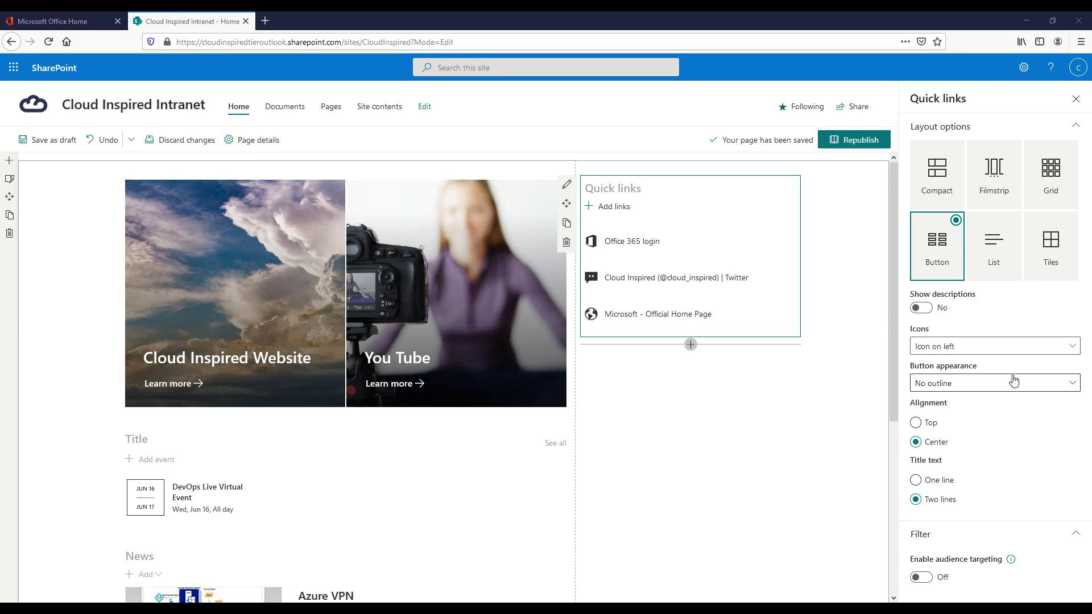
pyautogui.click(1008, 383)
pyautogui.click(1002, 444)
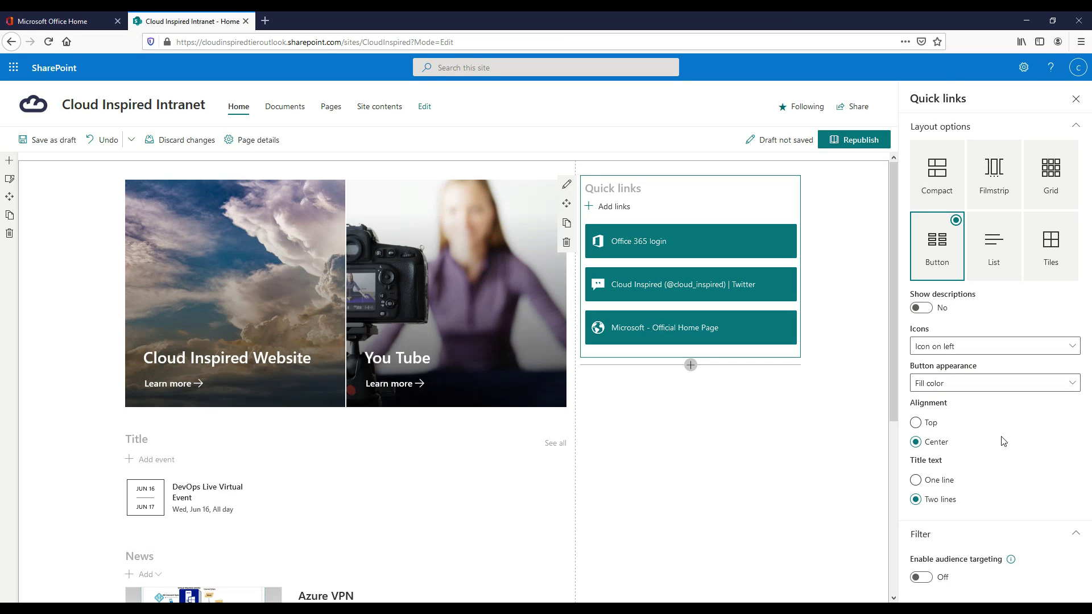
pyautogui.click(854, 140)
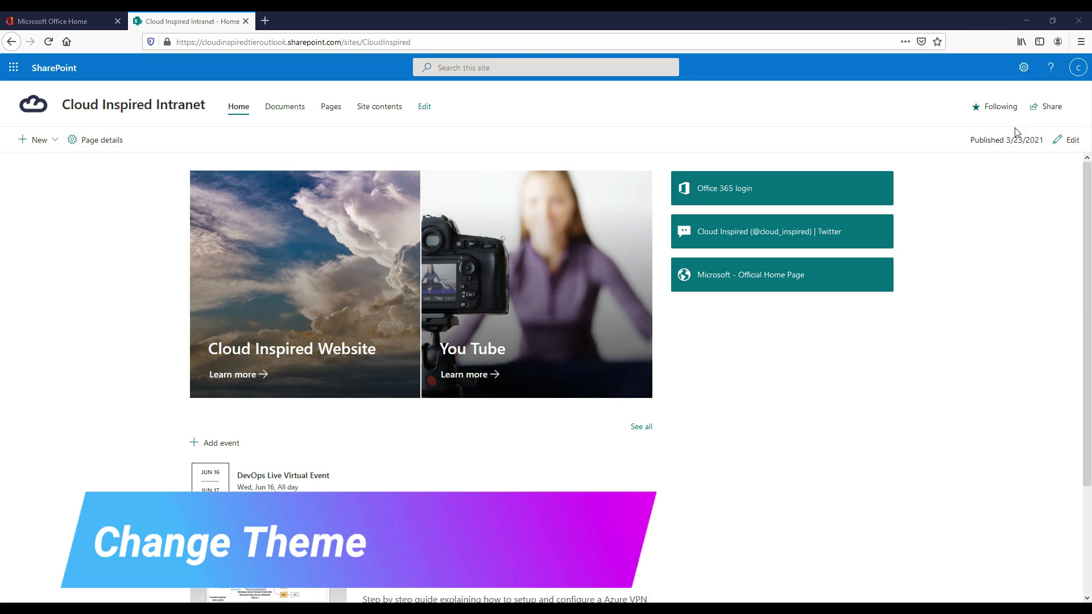
# Step: Preview the Teal, Blue and Orange themes, then save Blue as the site theme
pyautogui.click(1024, 67)
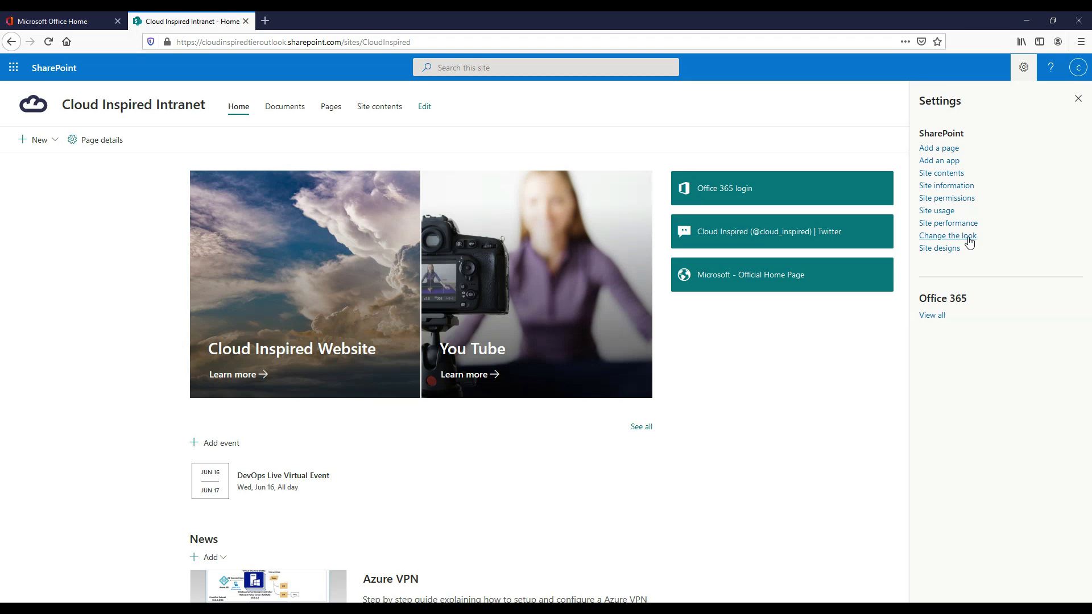
pyautogui.click(968, 237)
pyautogui.click(976, 128)
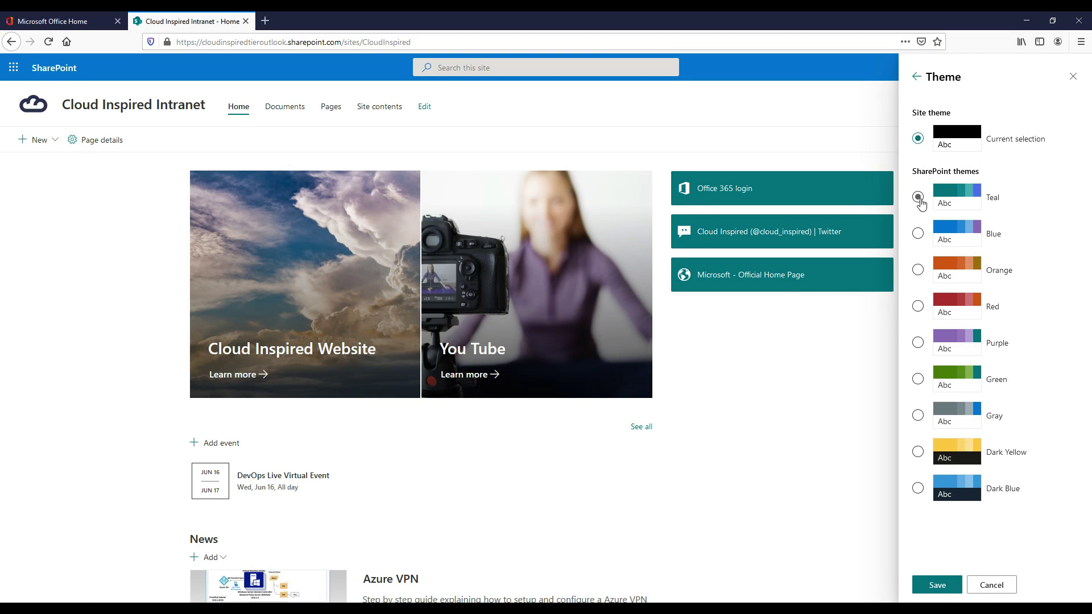
pyautogui.click(919, 199)
pyautogui.click(918, 234)
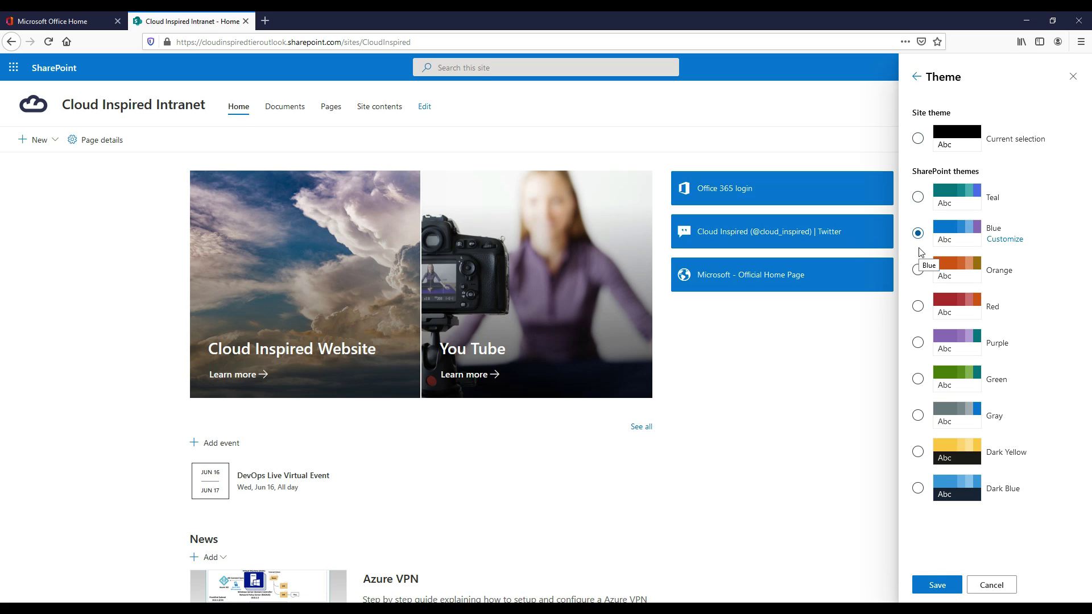
pyautogui.click(918, 271)
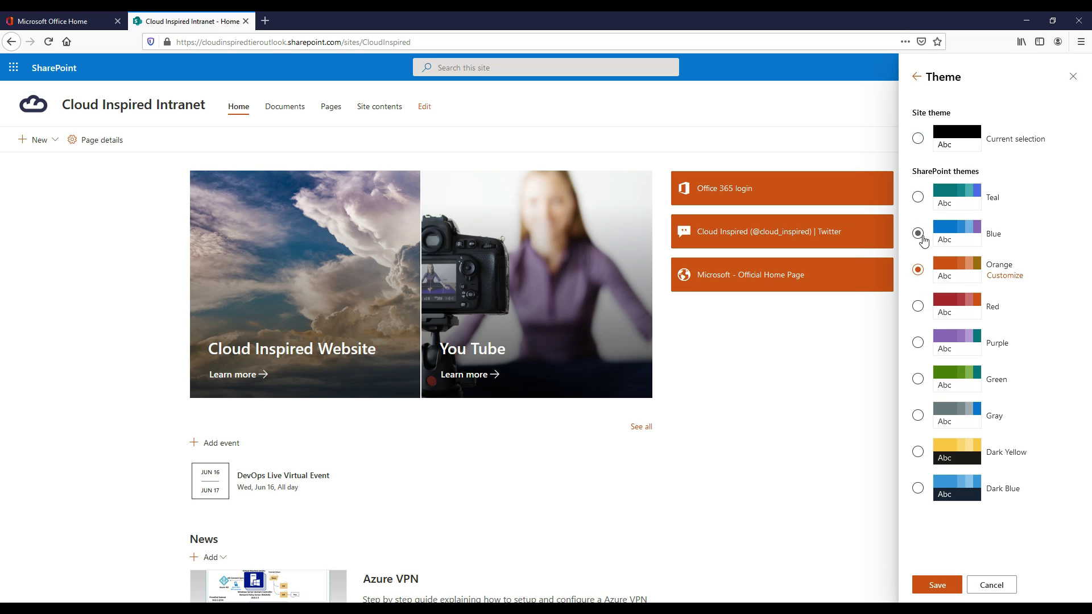
pyautogui.click(922, 237)
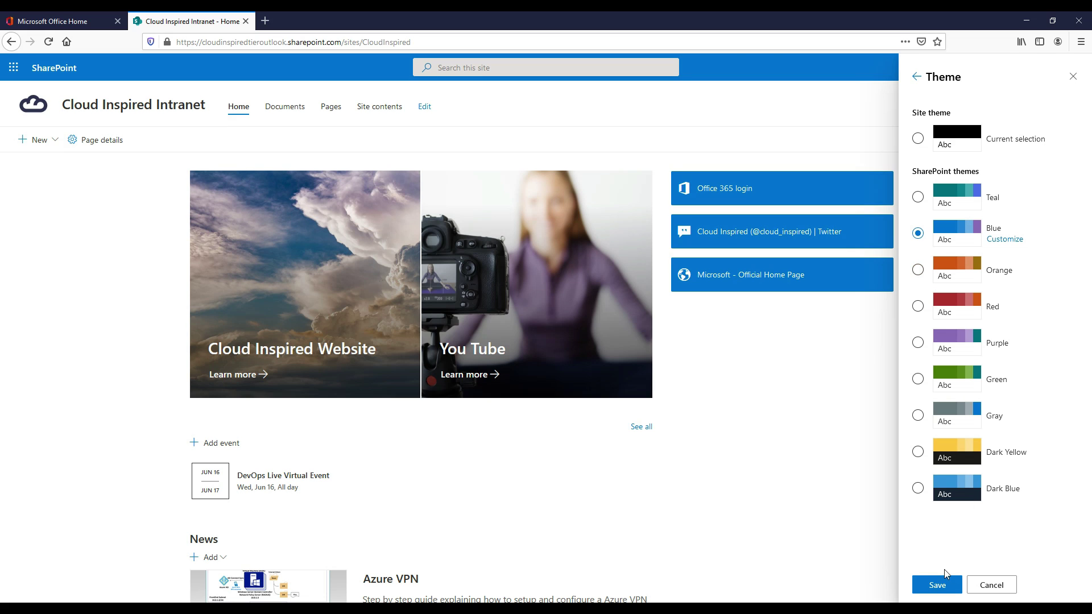
pyautogui.click(939, 587)
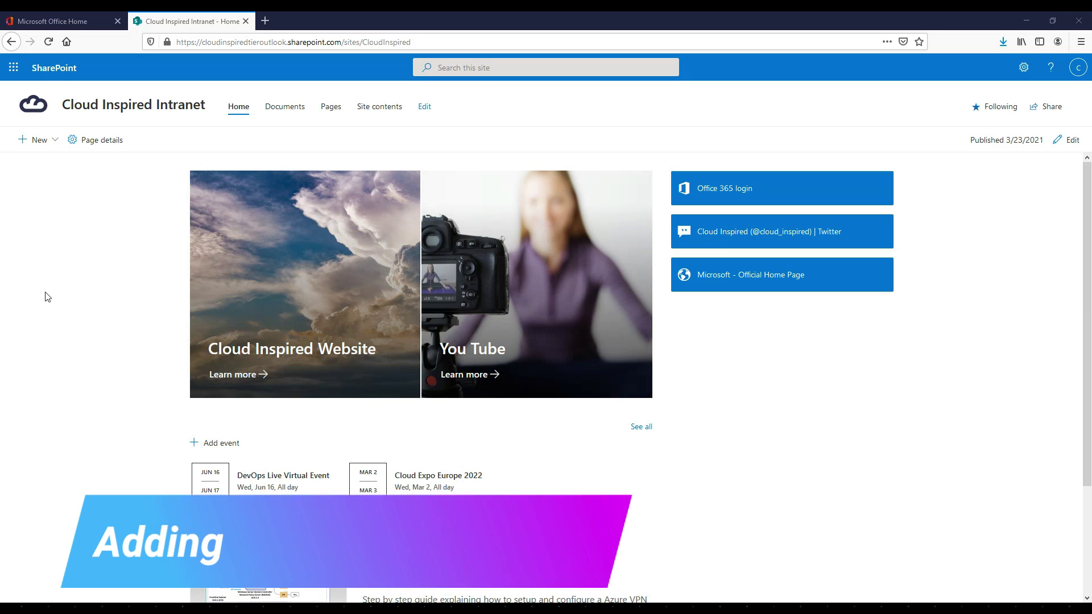
# Step: Create the 'Azure' document library with 'Azure Documentation' as its description
pyautogui.click(39, 141)
pyautogui.click(48, 182)
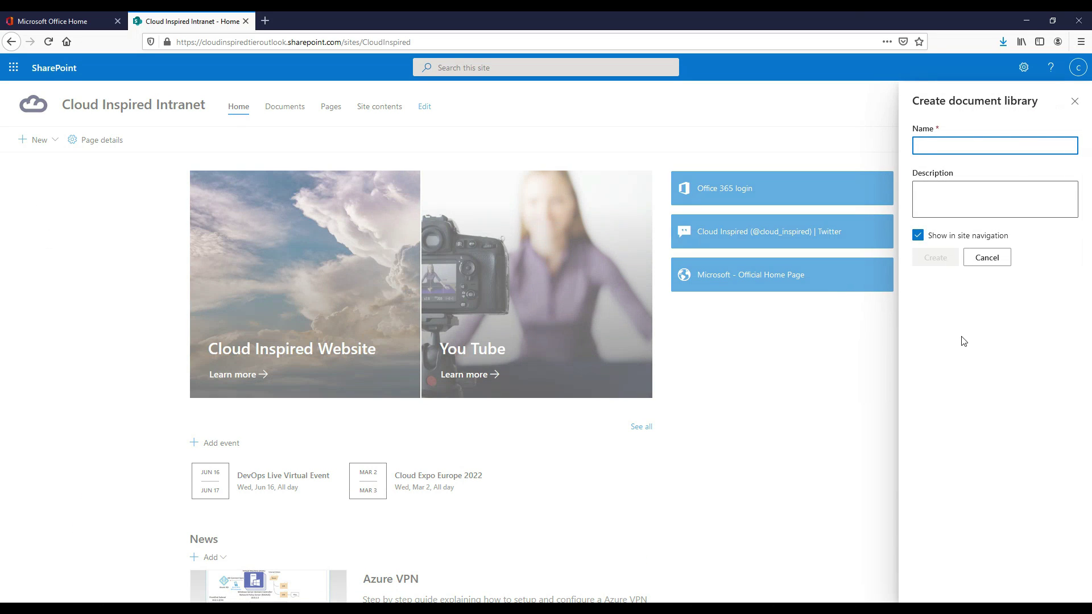
pyautogui.write('Azure')
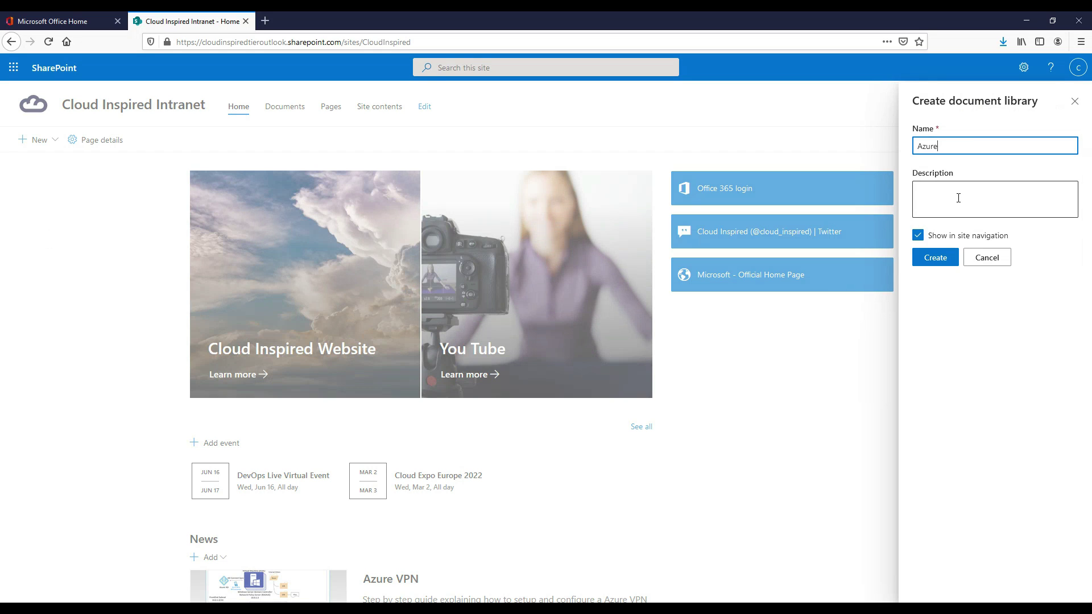
pyautogui.click(958, 199)
pyautogui.write('Azure Documentation')
pyautogui.click(935, 258)
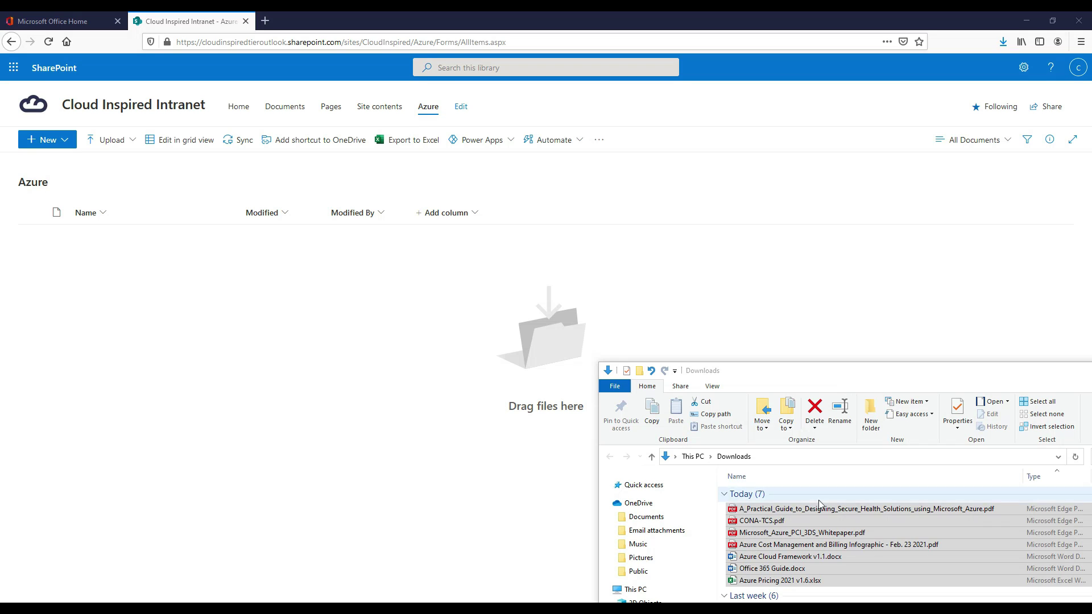
# Step: Drag the seven selected Azure documents from Explorer into the Azure library
pyautogui.moveTo(814, 511); pyautogui.dragTo(392, 386)
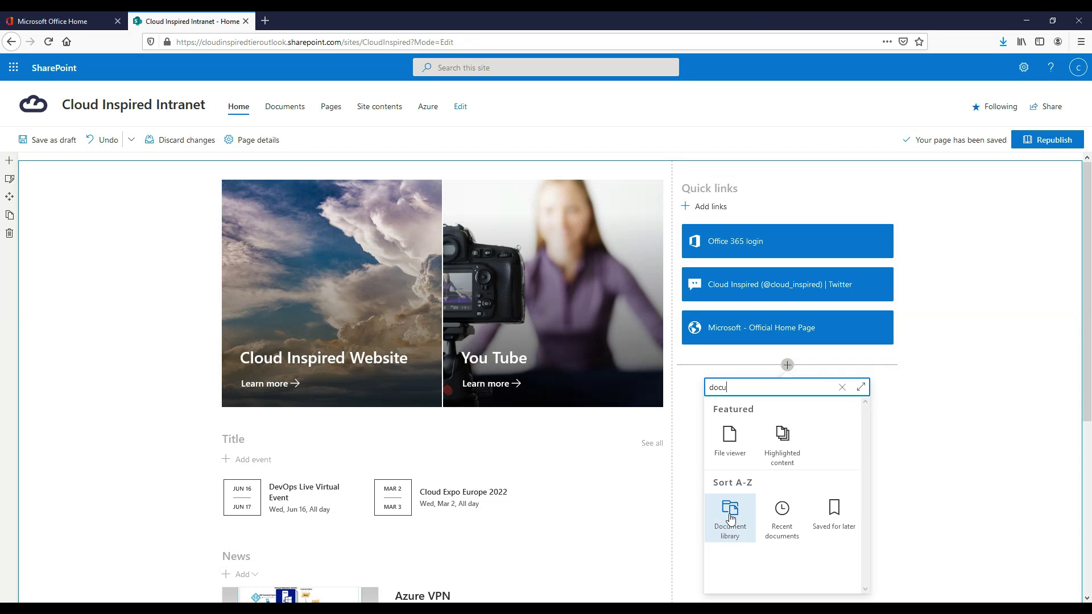
# Step: Add a Document library web part showing the Azure library, sized 'Small - about 5 items'
pyautogui.click(729, 521)
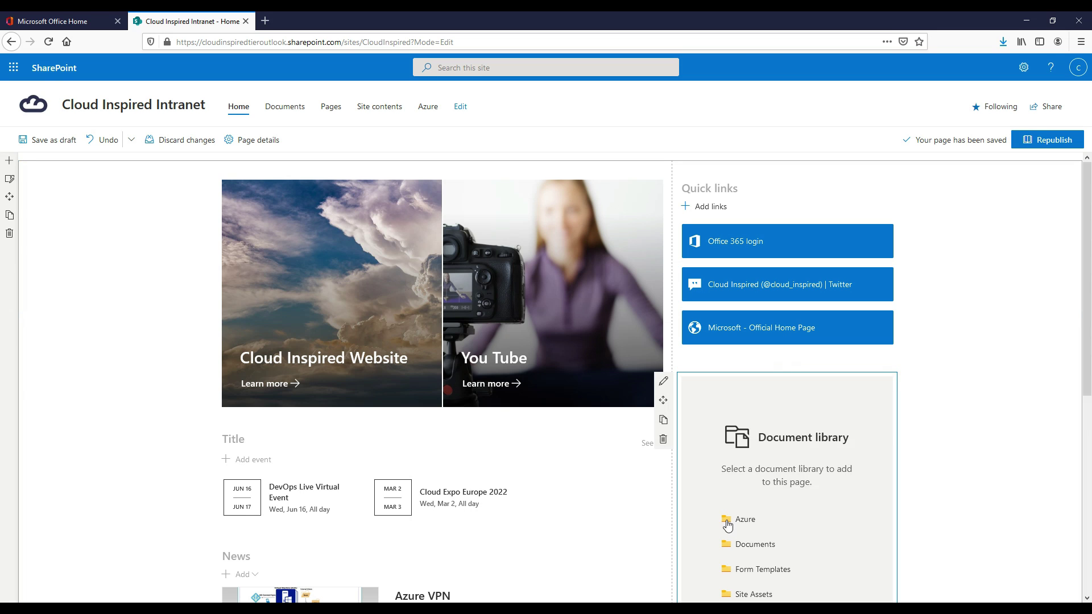
pyautogui.scroll(-2, 899, 432)
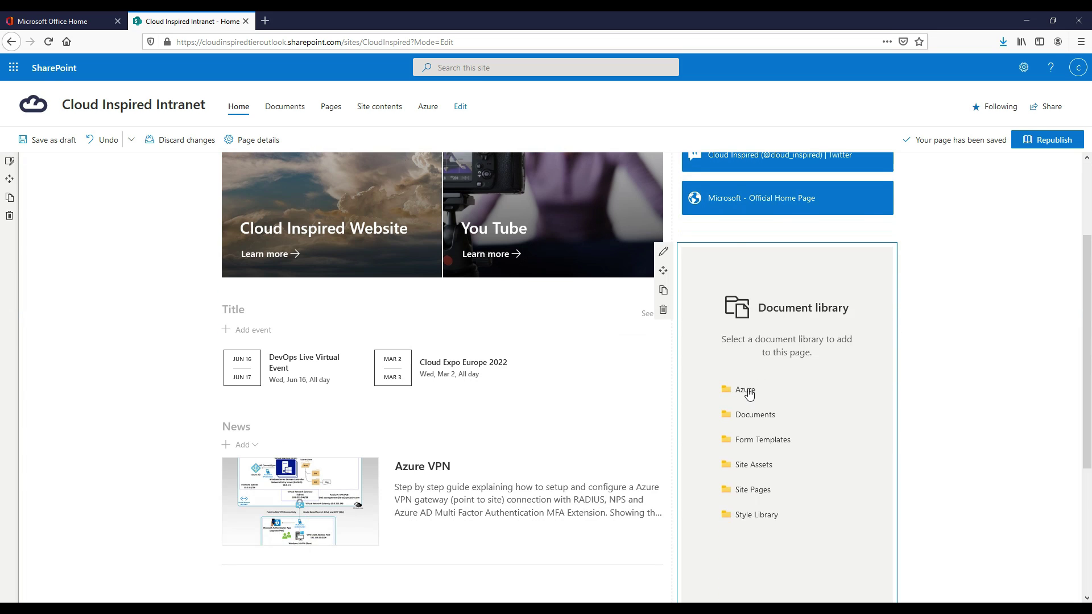
pyautogui.click(743, 390)
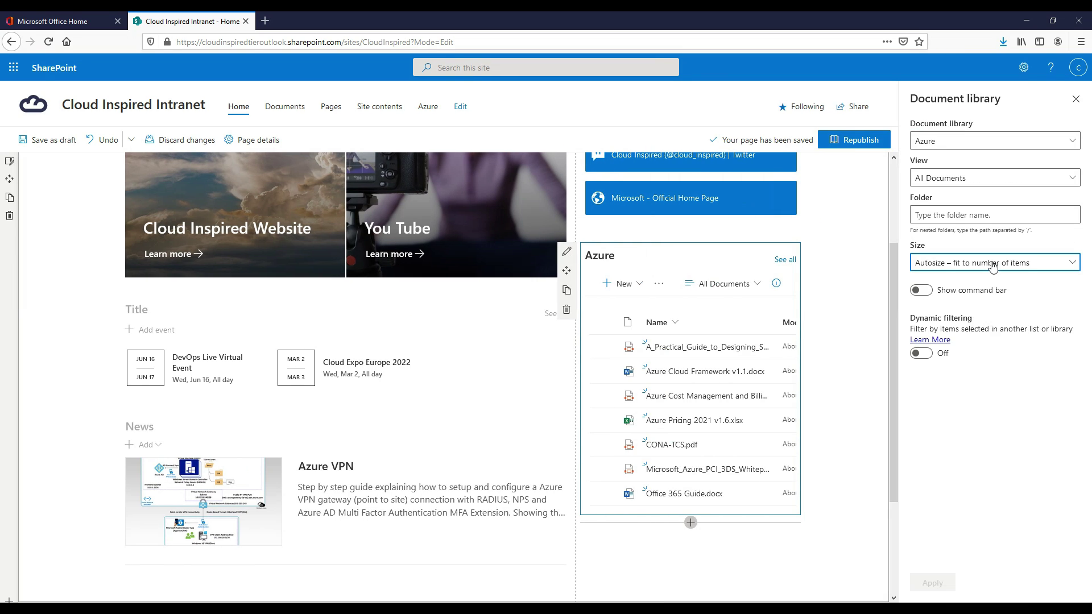
pyautogui.click(993, 265)
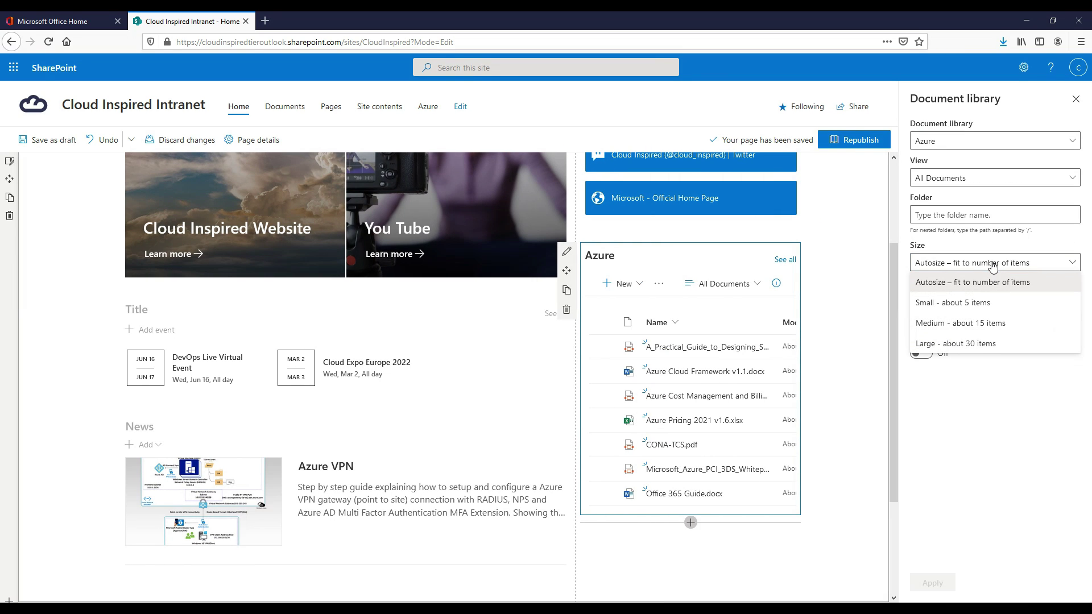
pyautogui.click(984, 310)
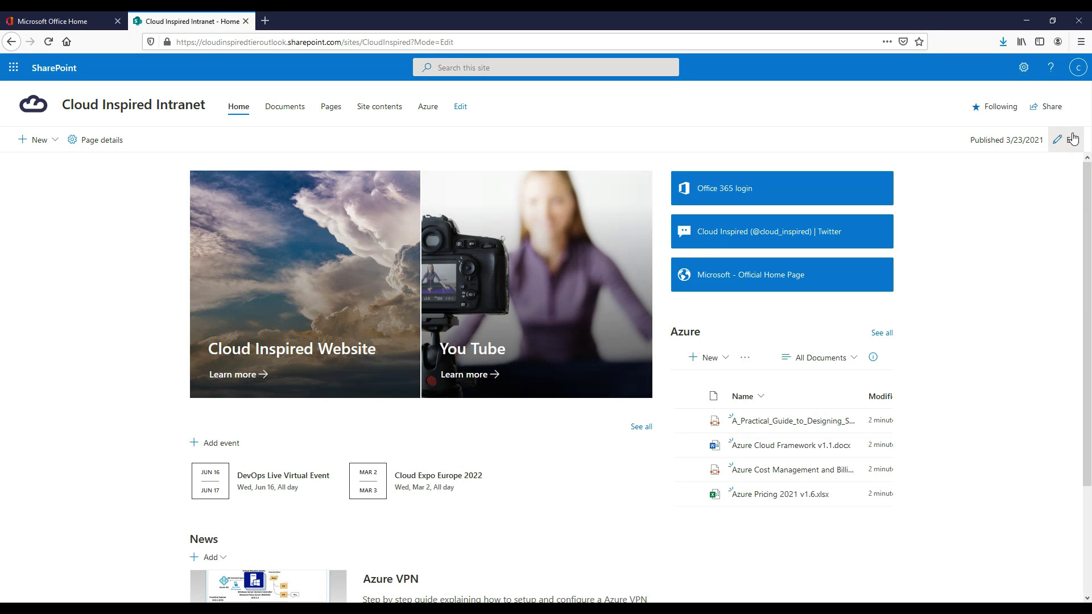
# Step: Return to editing and insert a Weather web part in column two with London as the location
pyautogui.click(1073, 139)
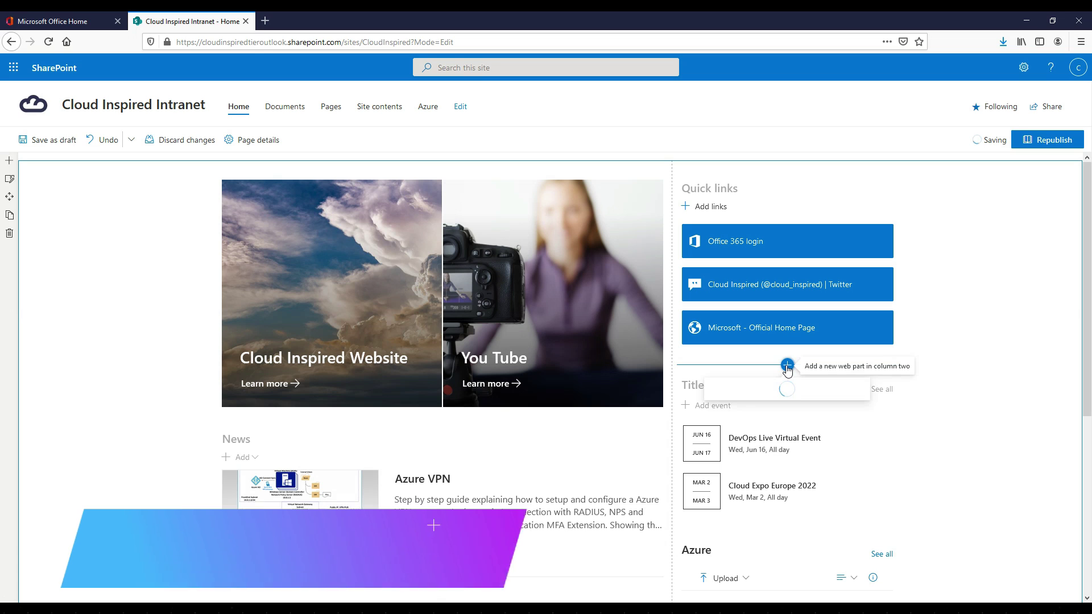
pyautogui.click(787, 365)
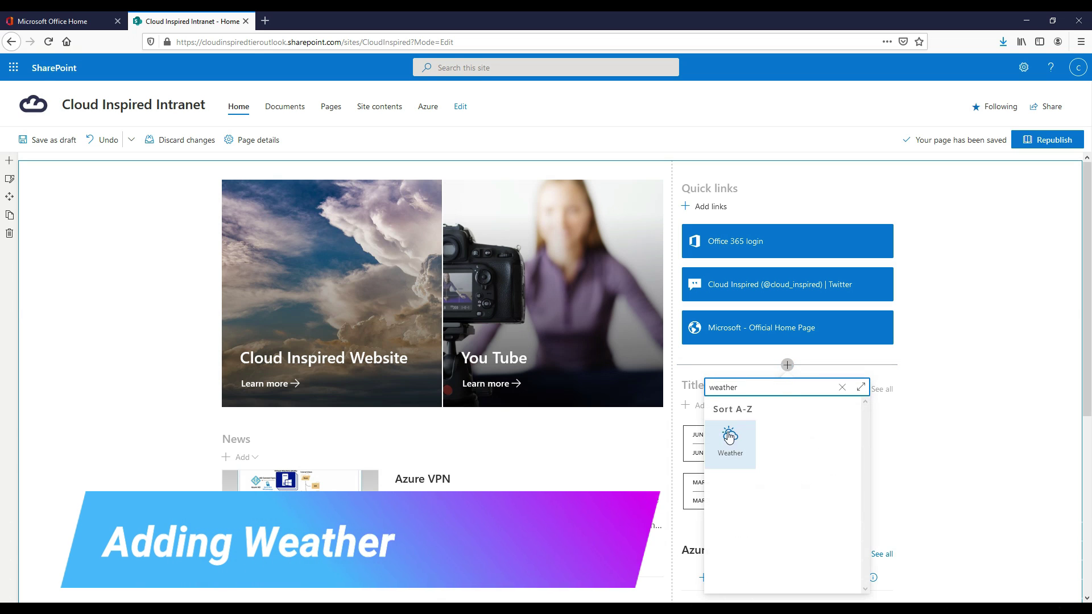
pyautogui.click(727, 439)
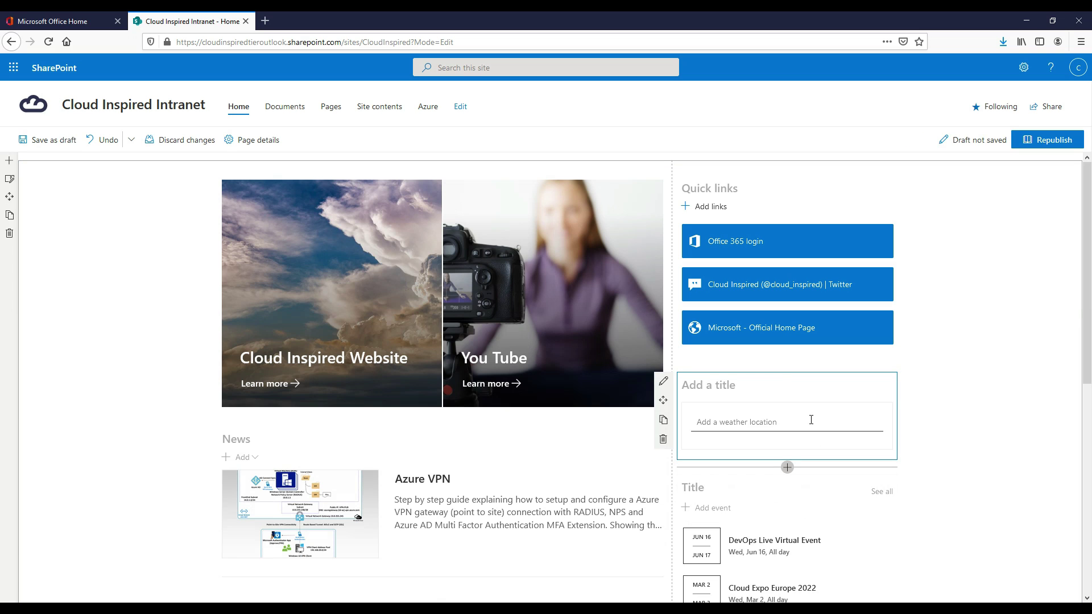
pyautogui.write('L')
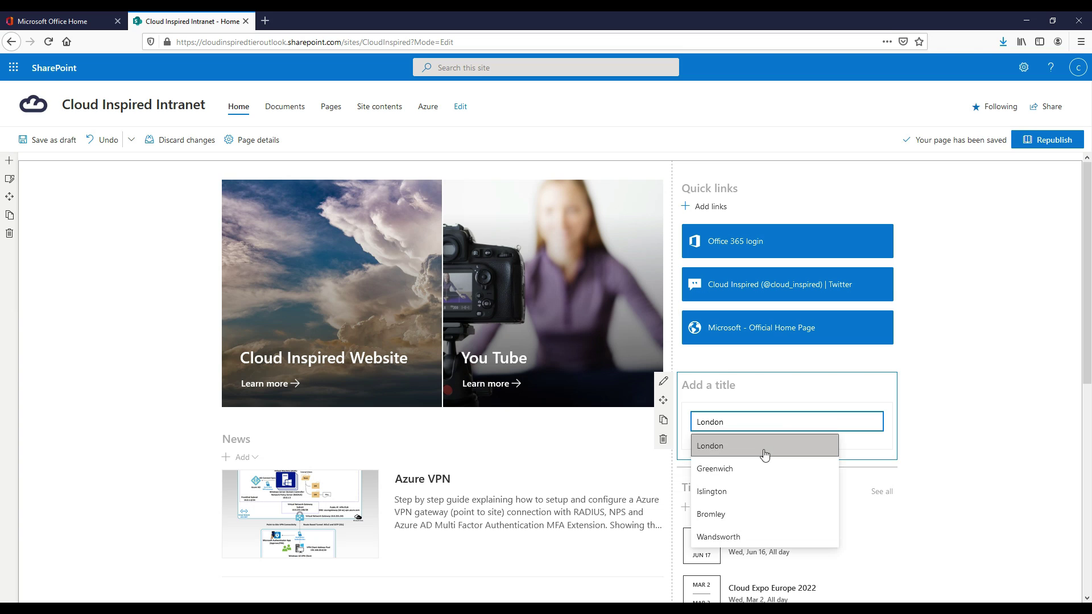
pyautogui.write('ondon')
# Step: Select the London weather suggestion, switch the hero to four tiles, and republish the page
pyautogui.click(763, 449)
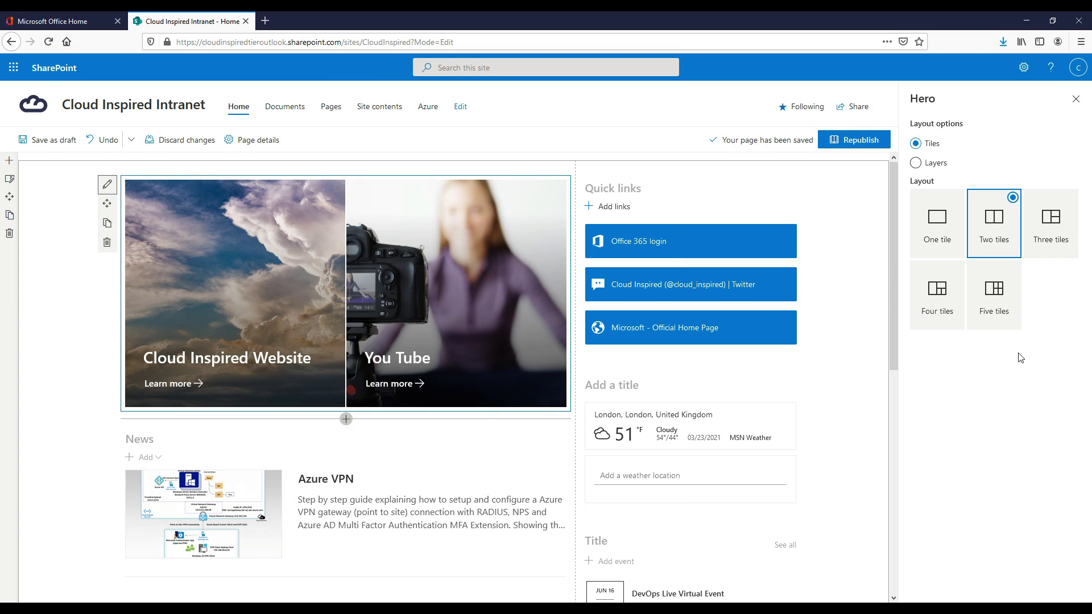
pyautogui.click(938, 304)
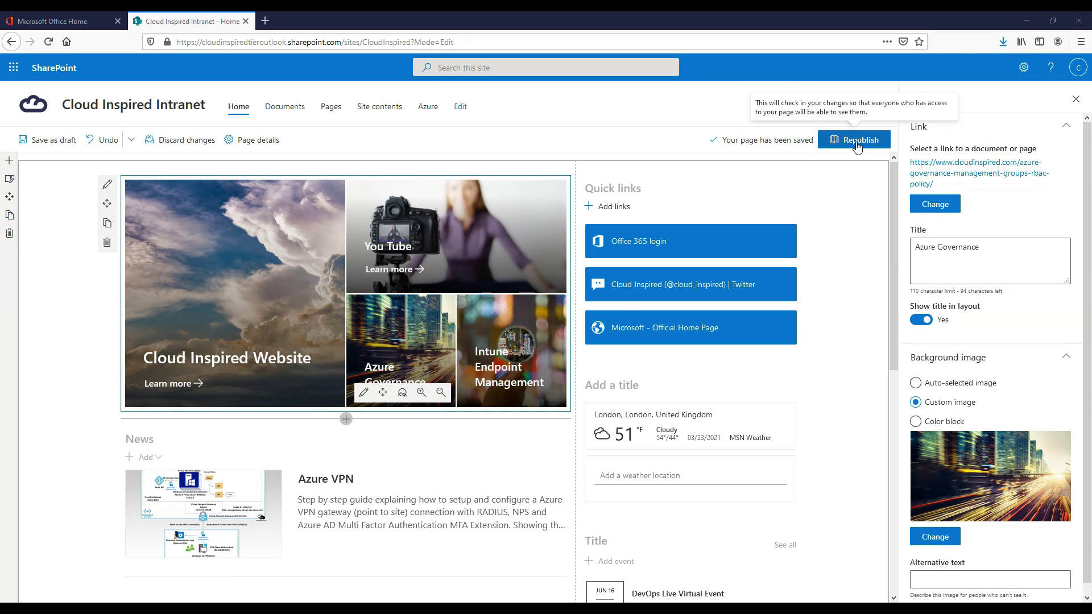
pyautogui.click(859, 142)
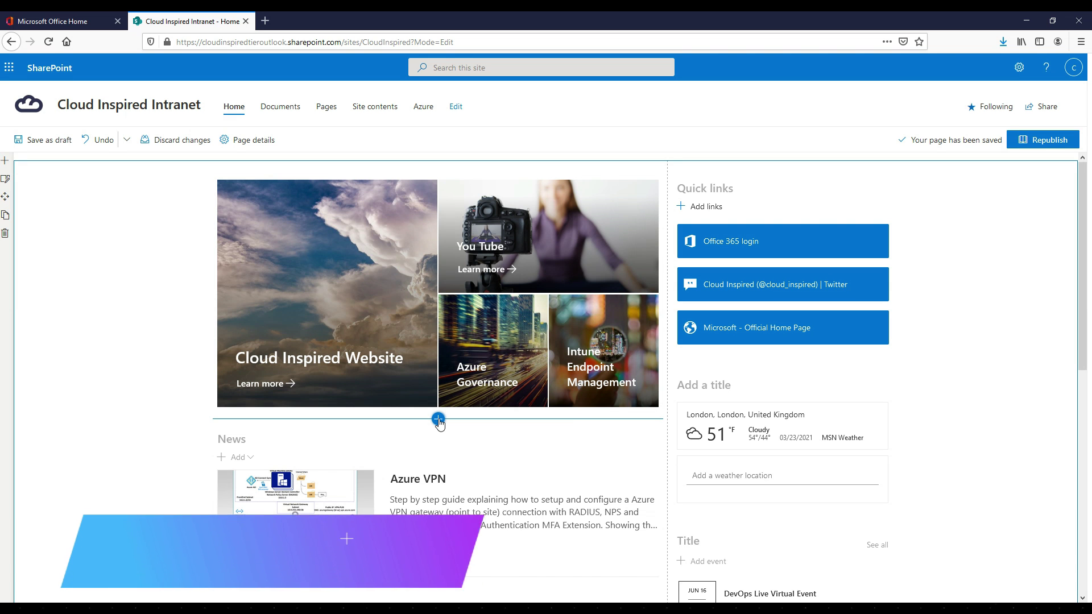
# Step: Add a Countdown Timer below the hero with its target date and a stock road-photo background
pyautogui.click(438, 419)
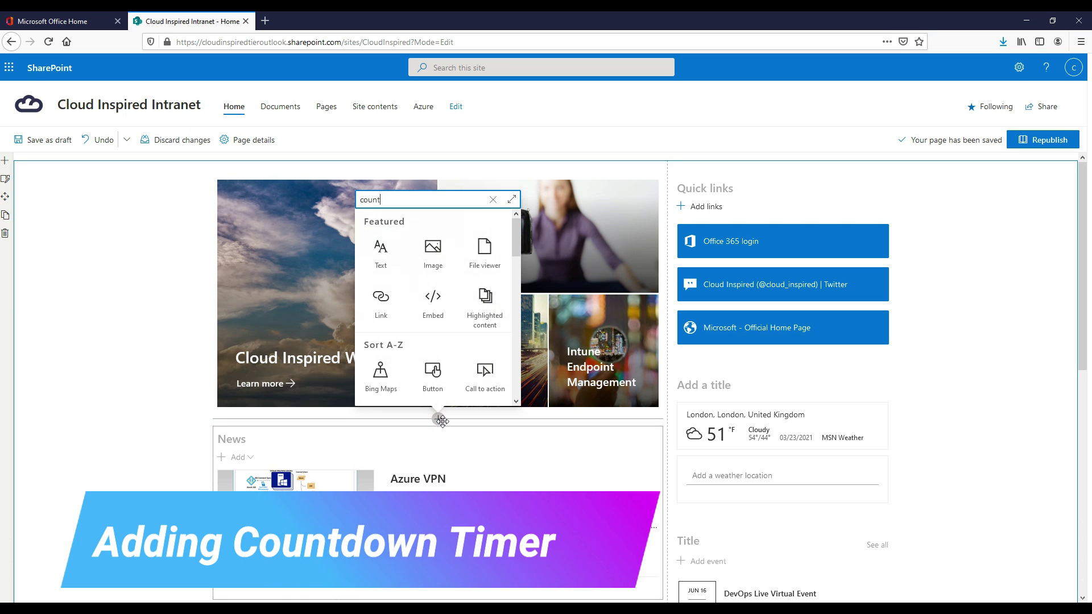
pyautogui.click(381, 255)
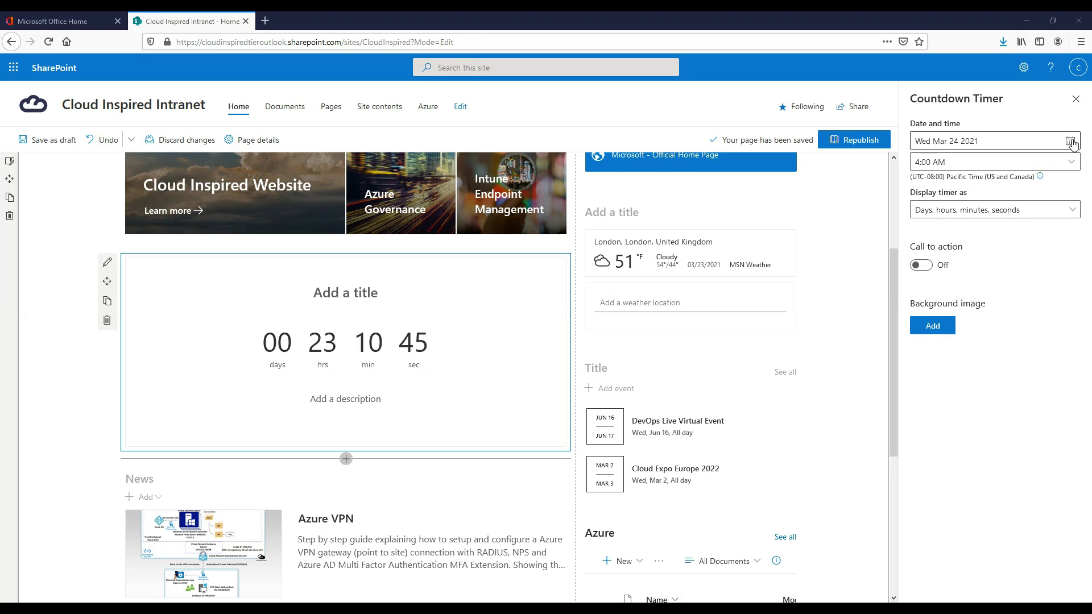
pyautogui.click(1067, 142)
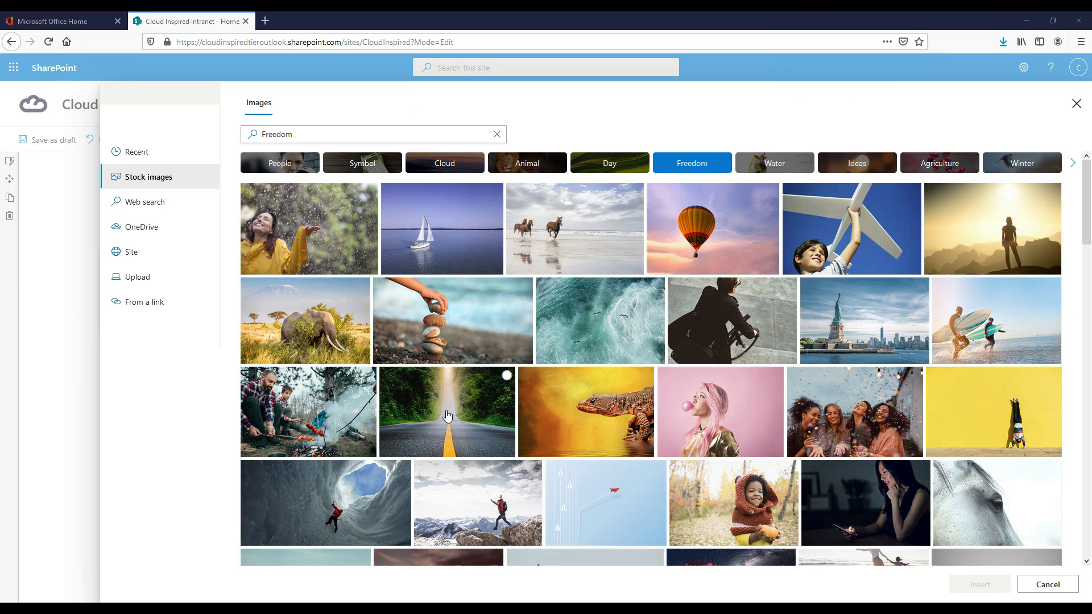
pyautogui.click(449, 417)
pyautogui.click(978, 585)
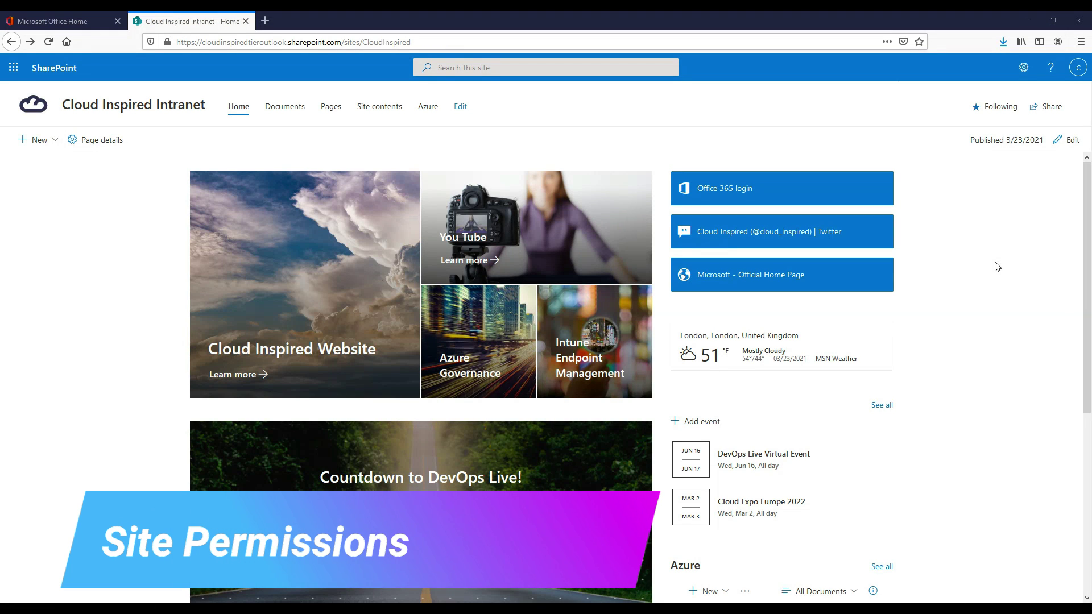
# Step: Open Site permissions and expand the Site owners, Site members and Site visitors lists
pyautogui.scroll(-3, 998, 267)
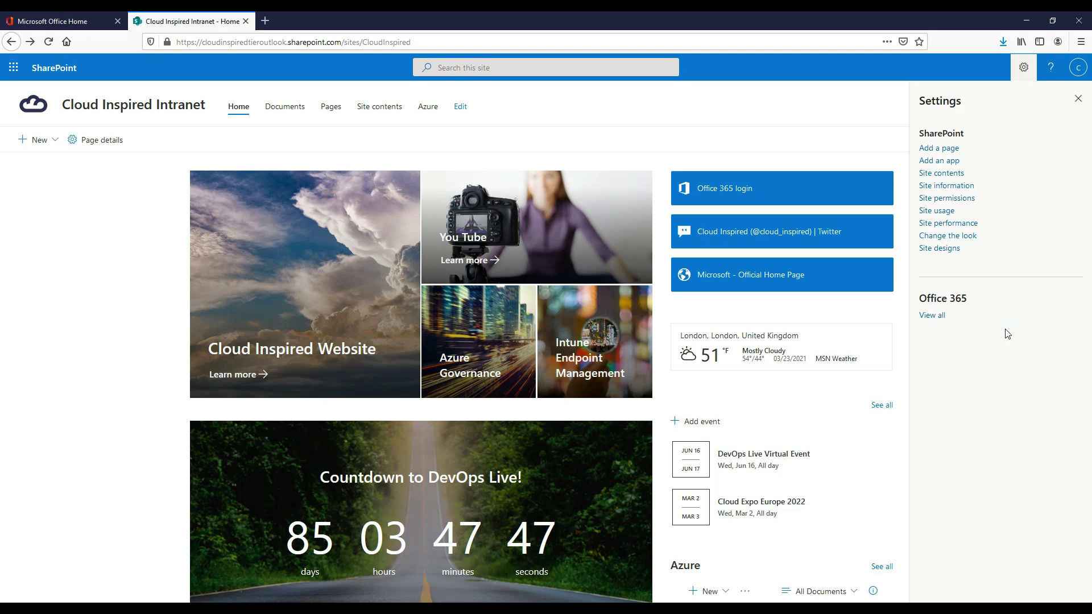
pyautogui.click(961, 199)
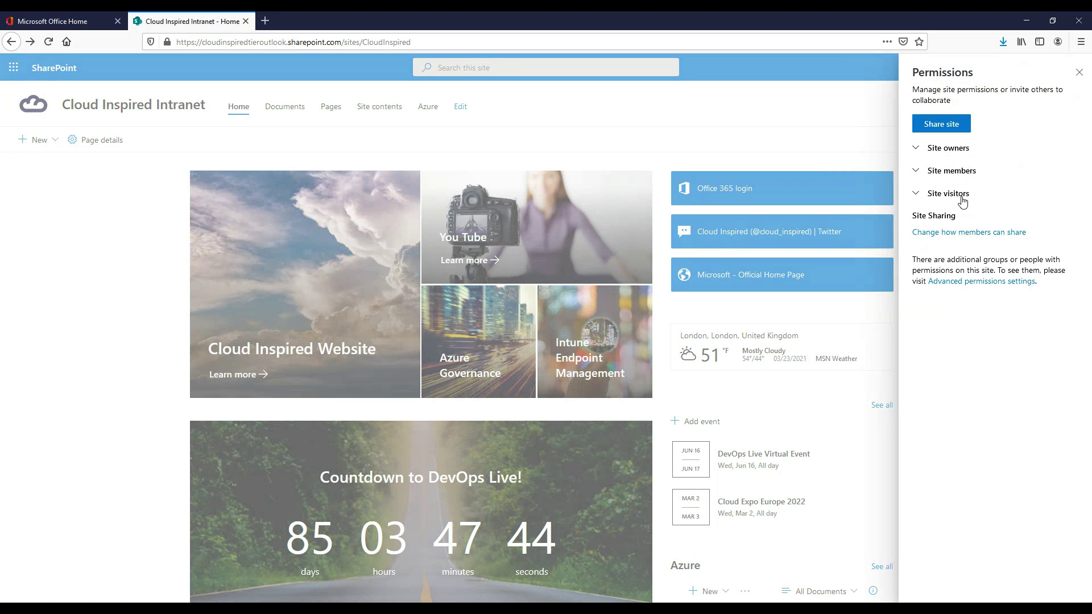
pyautogui.click(916, 148)
pyautogui.click(917, 203)
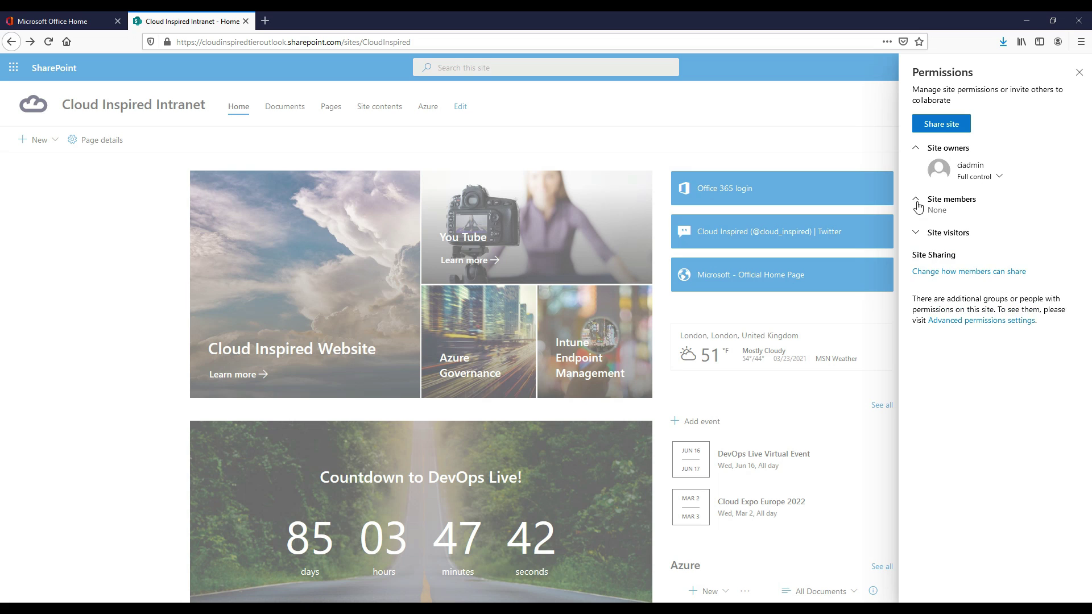
pyautogui.click(948, 234)
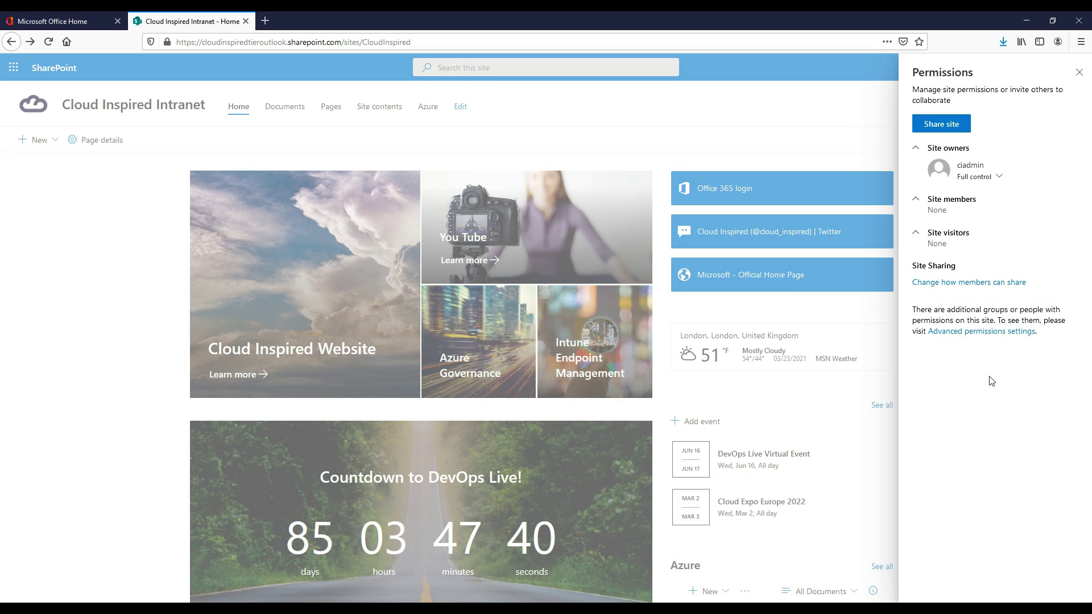
# Step: Through Advanced permissions, add CI-Intranet-Admin to Cloud Inspired Owners without an email invitation
pyautogui.click(987, 332)
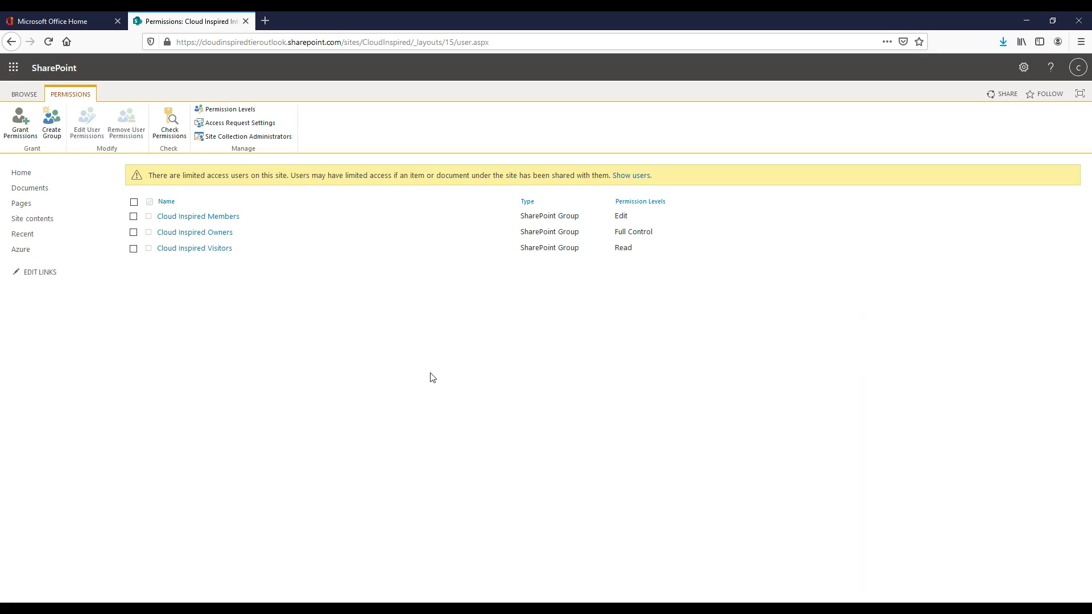
pyautogui.click(233, 233)
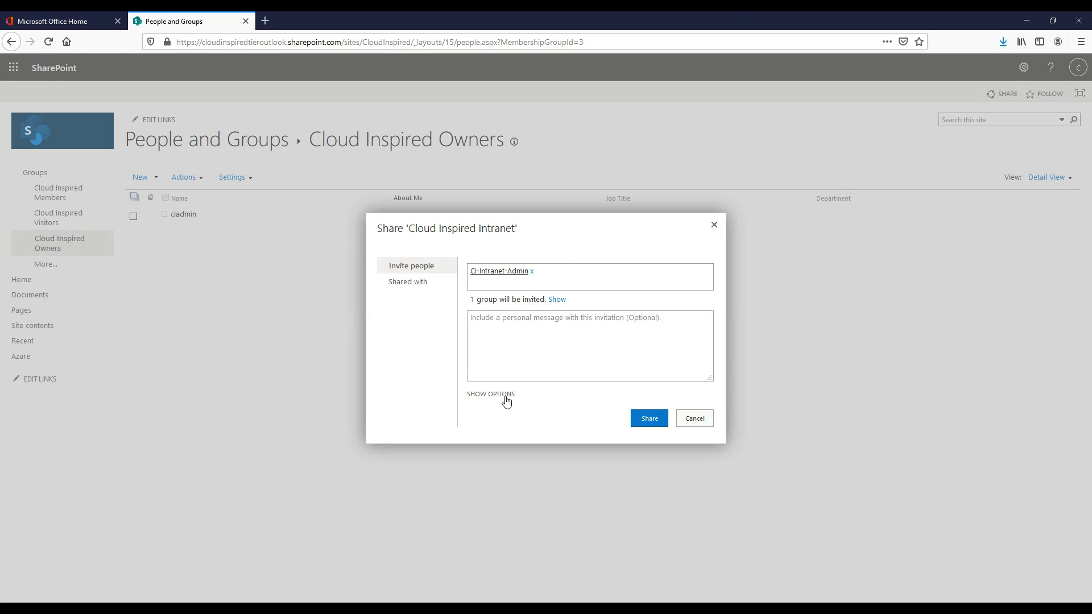
pyautogui.click(504, 394)
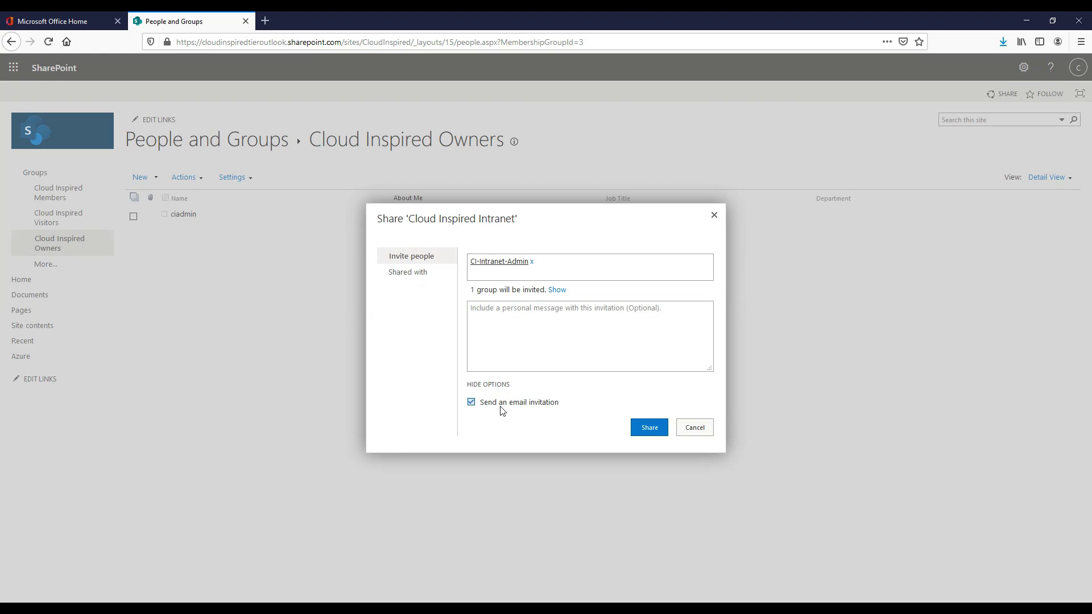
pyautogui.click(502, 404)
pyautogui.click(649, 427)
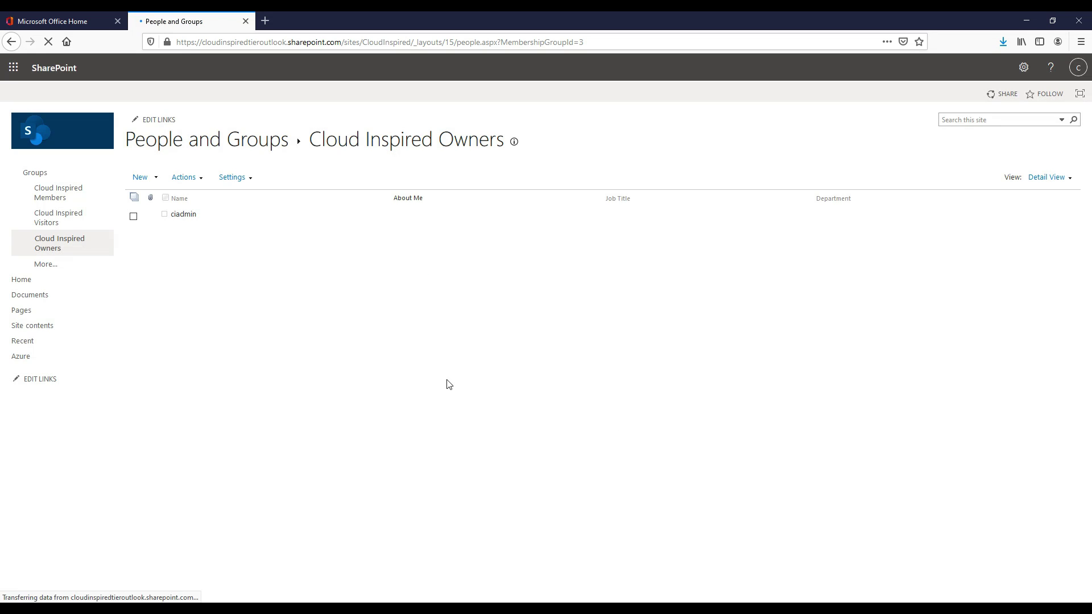
# Step: Reopen Site permissions and expand owners, members and visitors to verify the CI-Intranet groups
pyautogui.click(1024, 67)
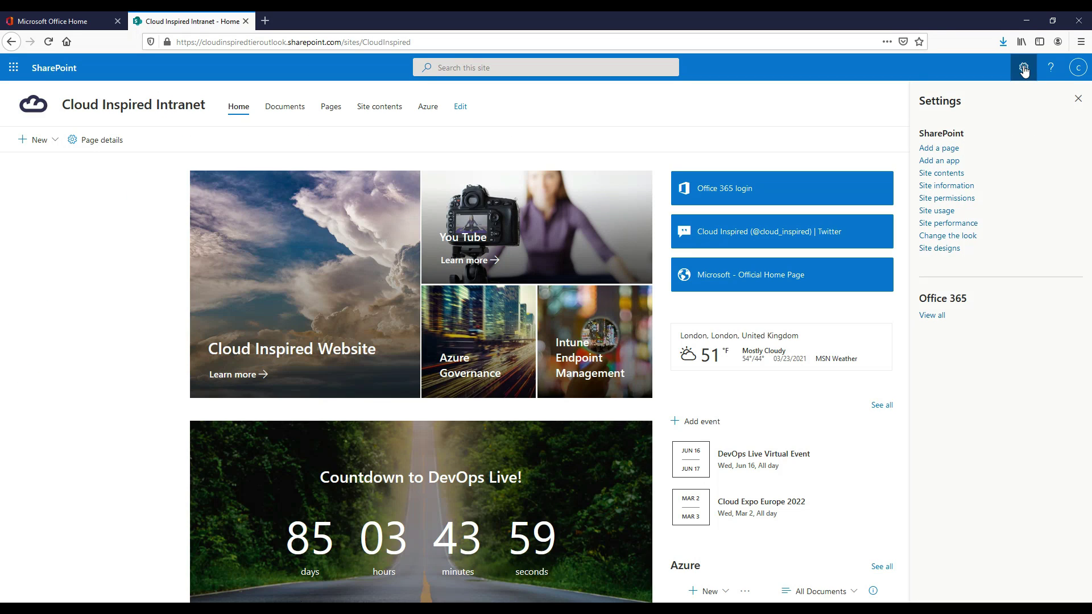
pyautogui.click(967, 198)
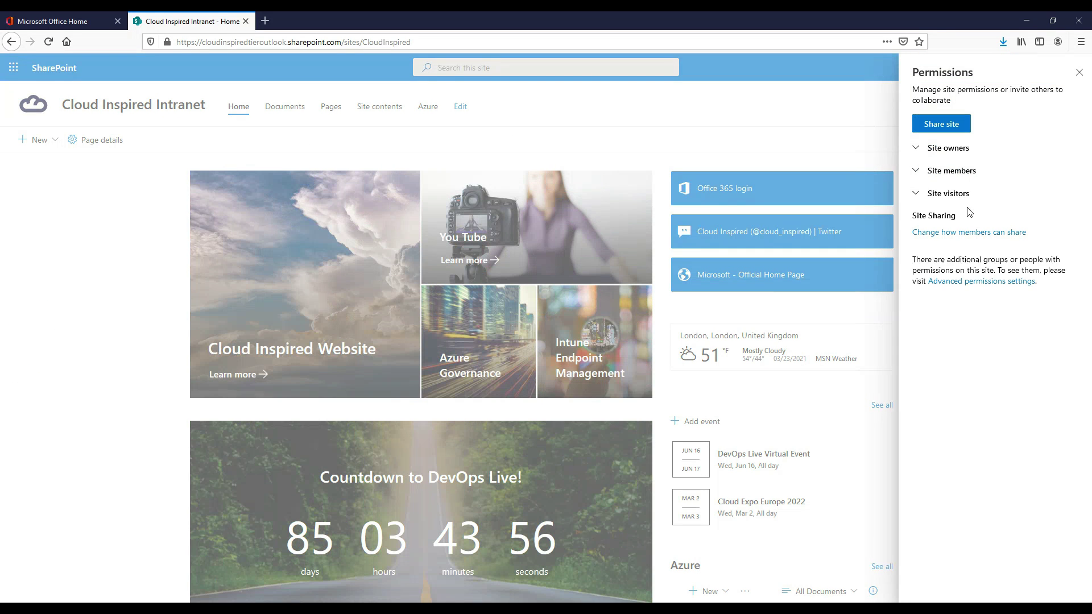
pyautogui.click(918, 149)
pyautogui.click(917, 229)
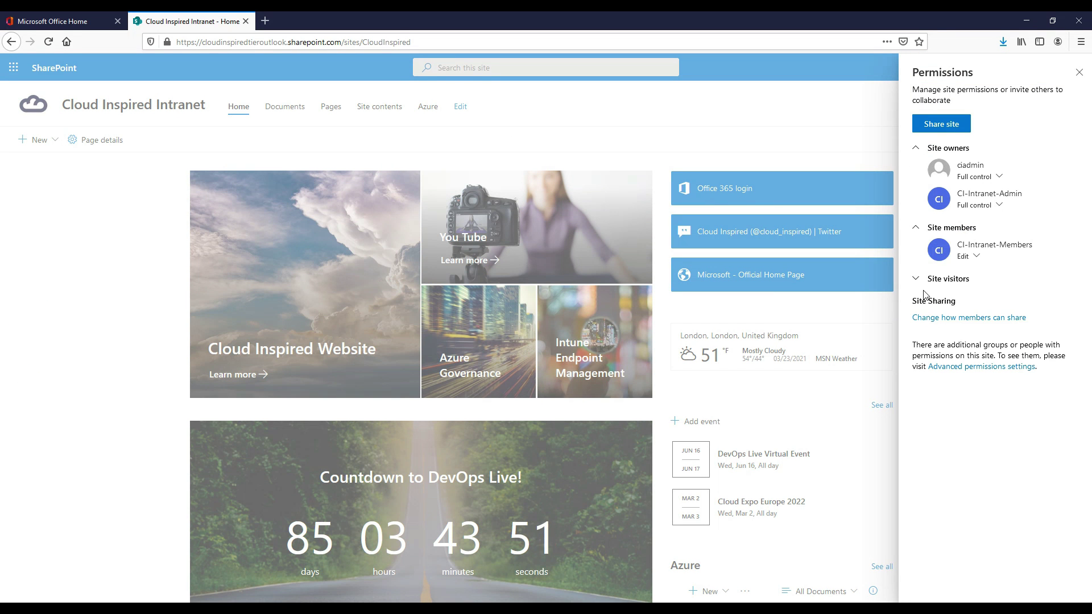
pyautogui.click(917, 279)
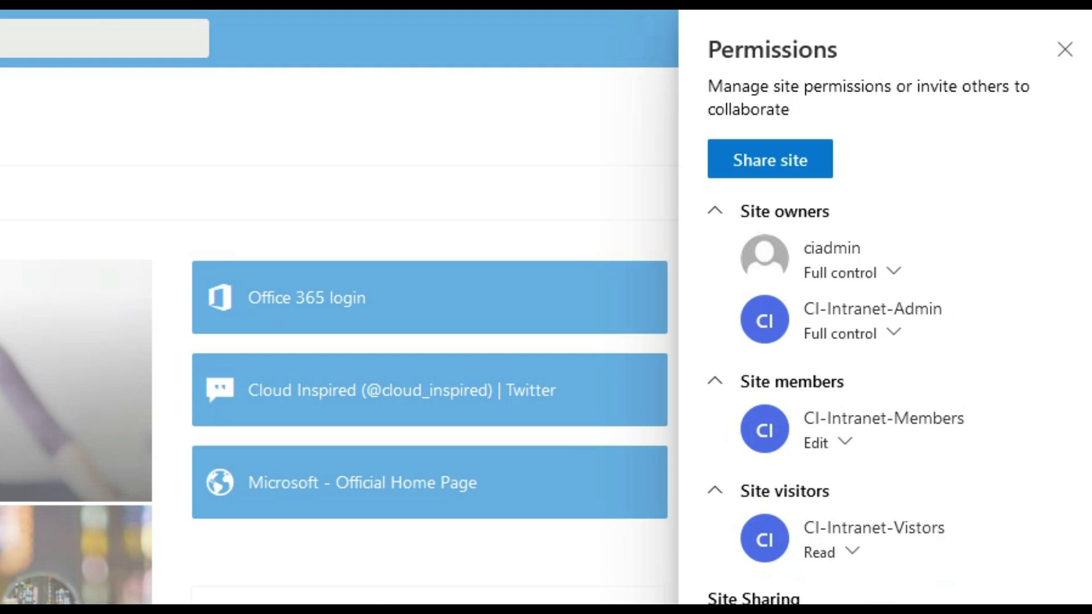